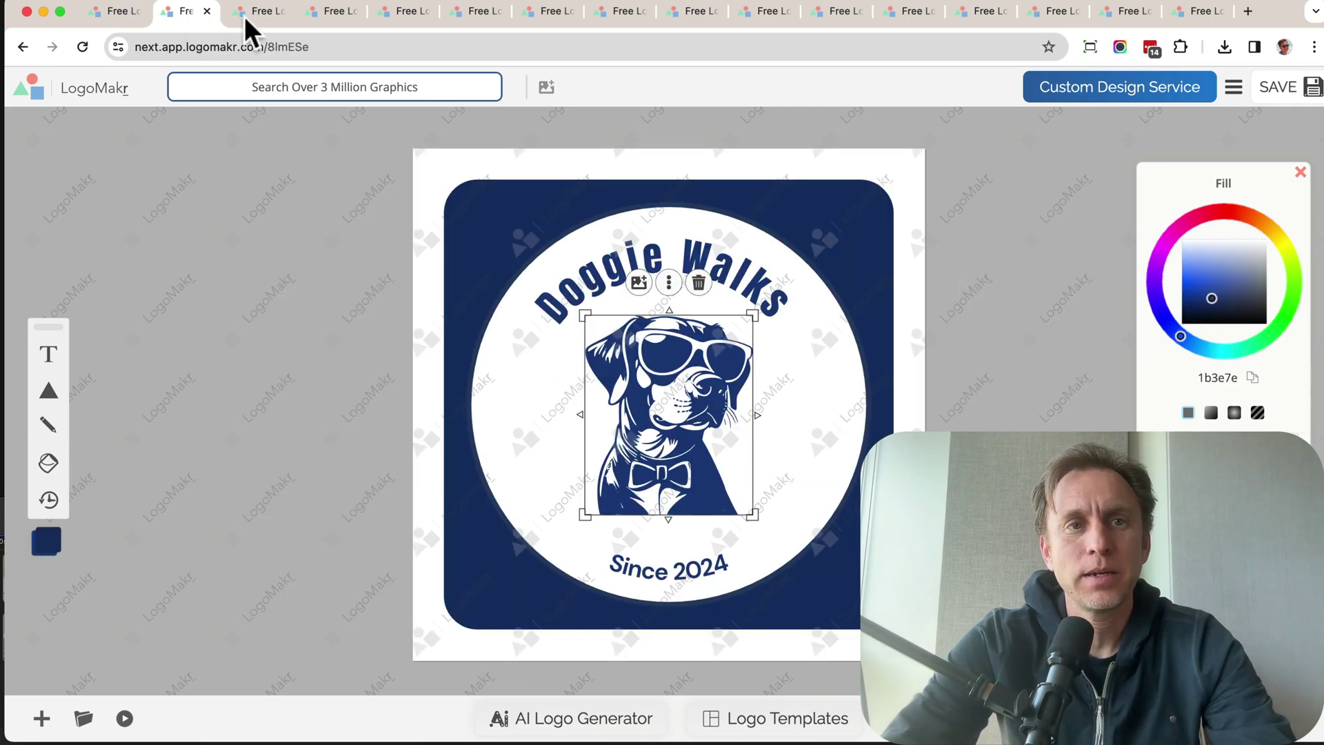
Flip through the example logo tabs from Max Reality to Zen Life
{"action": "left_click", "coordinate": [261, 10]}
{"action": "left_click", "coordinate": [319, 12]}
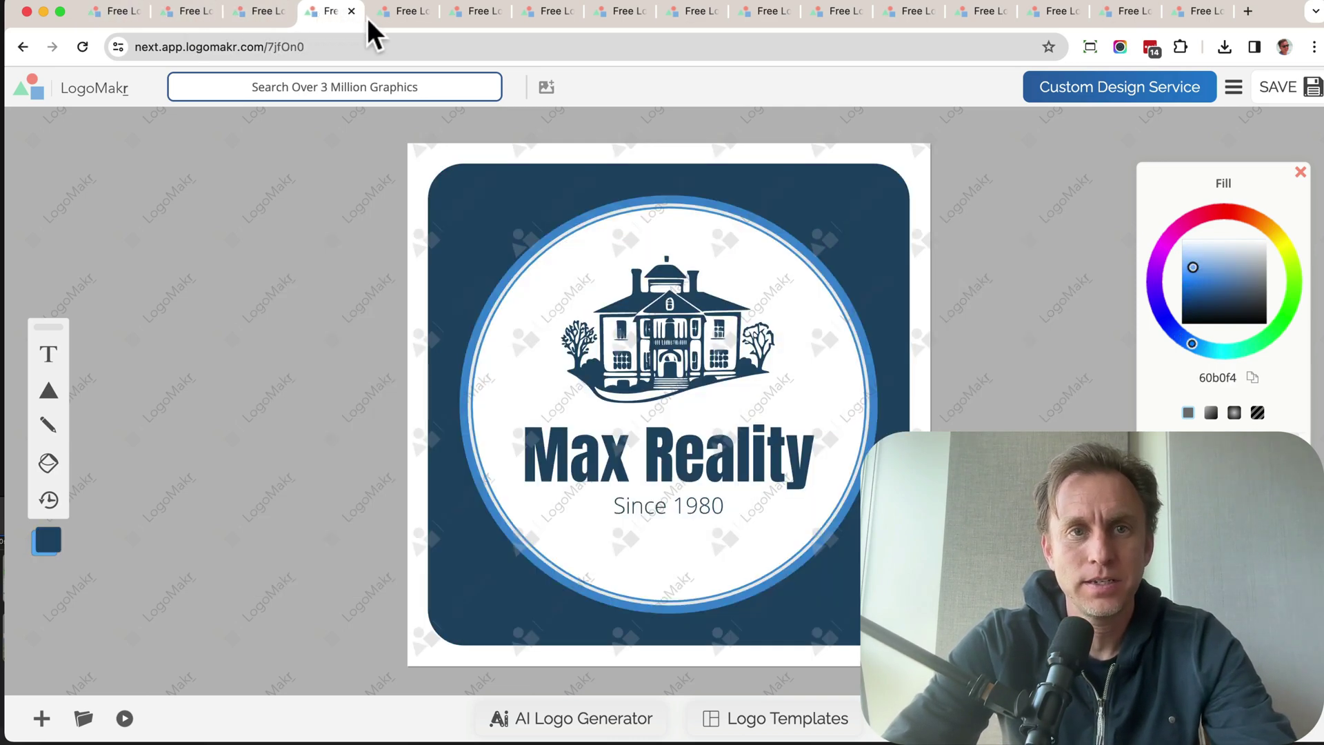
{"action": "left_click", "coordinate": [385, 14]}
{"action": "left_click", "coordinate": [466, 11]}
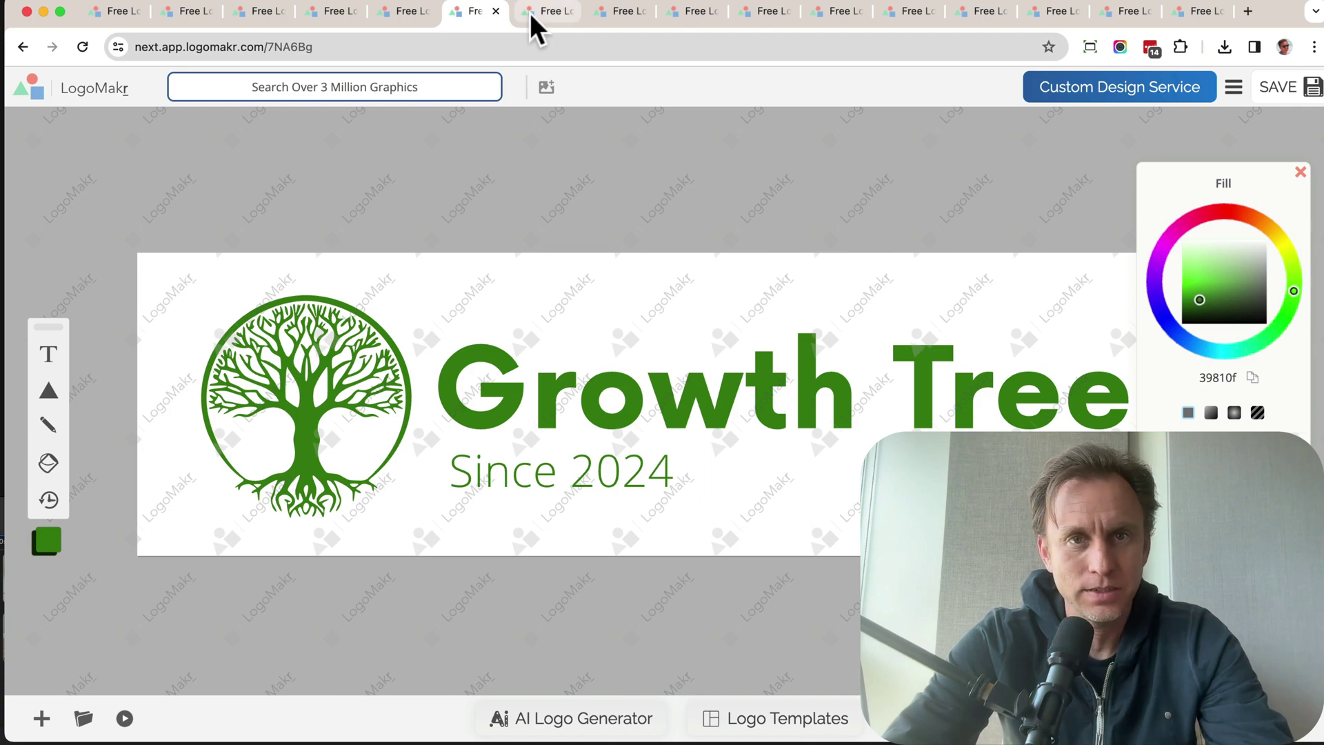
{"action": "left_click", "coordinate": [529, 12]}
{"action": "left_click", "coordinate": [607, 11]}
{"action": "left_click", "coordinate": [680, 12]}
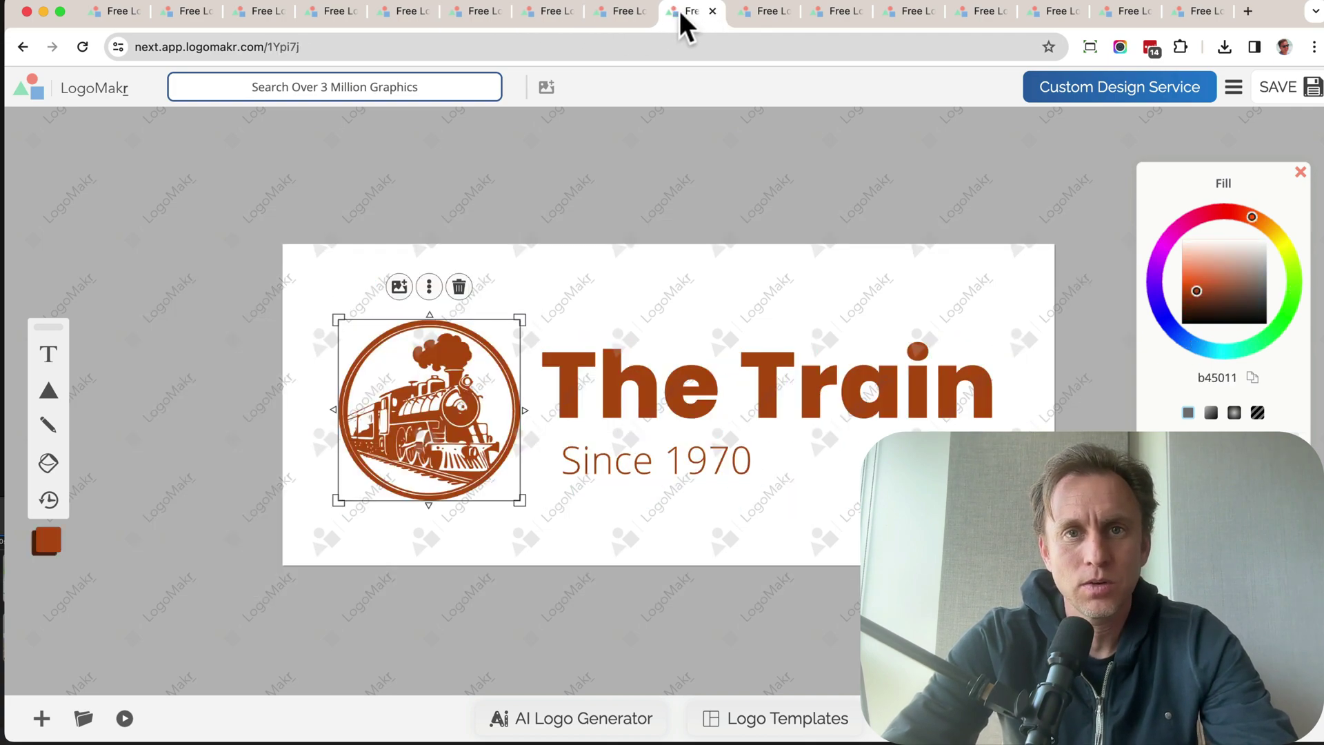
{"action": "left_click", "coordinate": [761, 13]}
{"action": "left_click", "coordinate": [825, 15]}
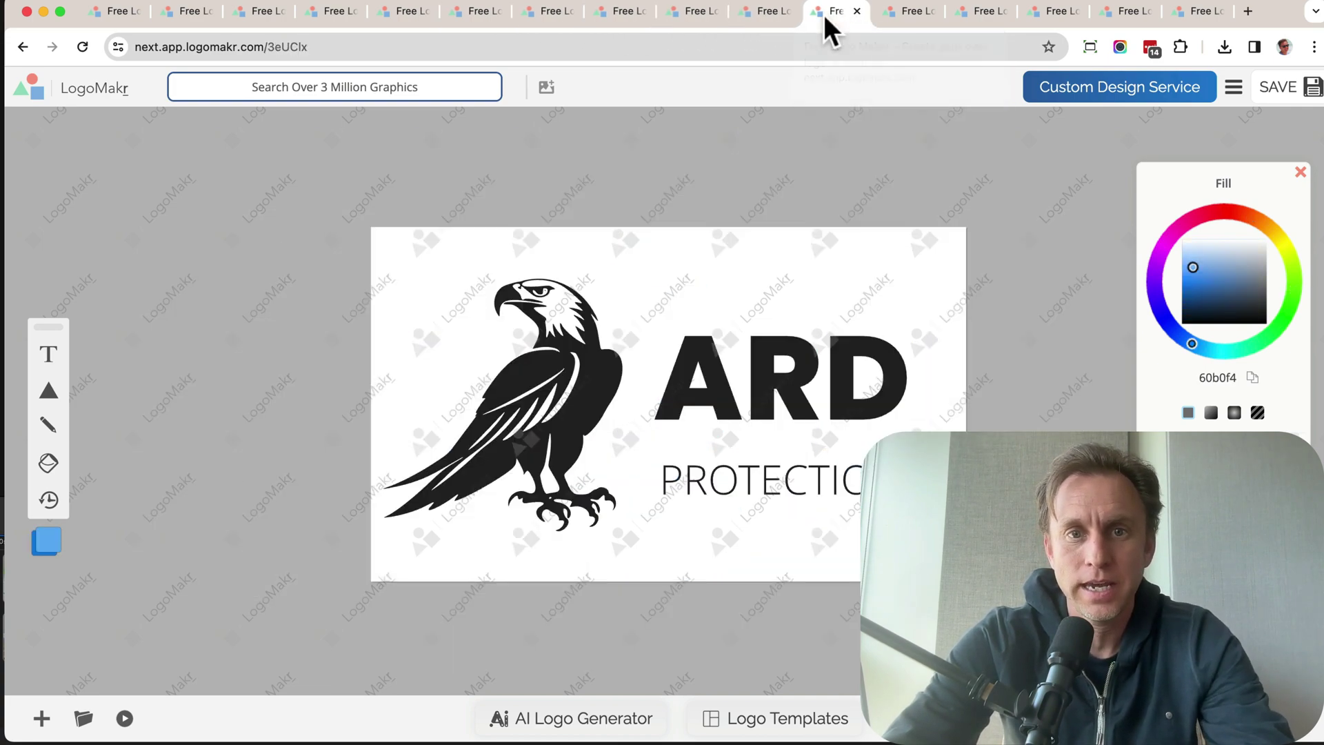
{"action": "left_click", "coordinate": [892, 15]}
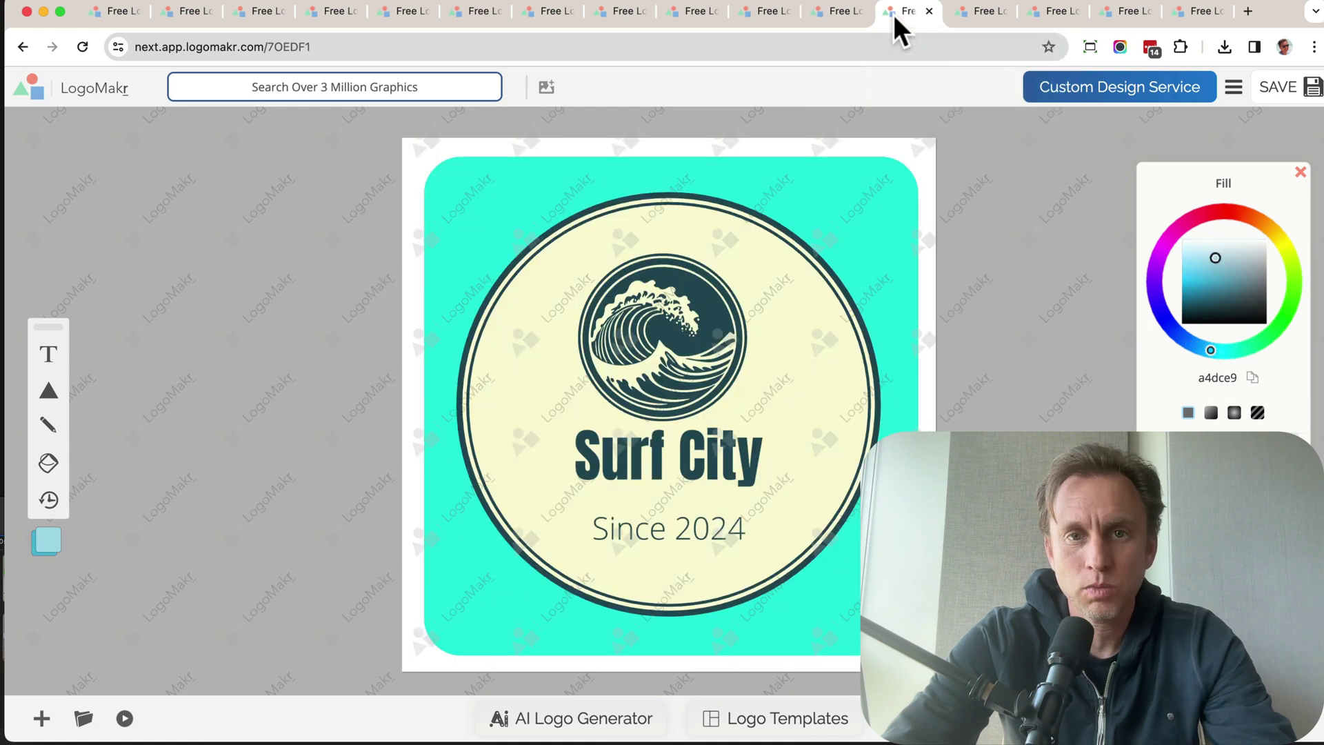
{"action": "left_click", "coordinate": [964, 11]}
View the NATURE mountain logo, preview other emblem colours, then Tree of Life and Lake House
{"action": "left_click", "coordinate": [1046, 13]}
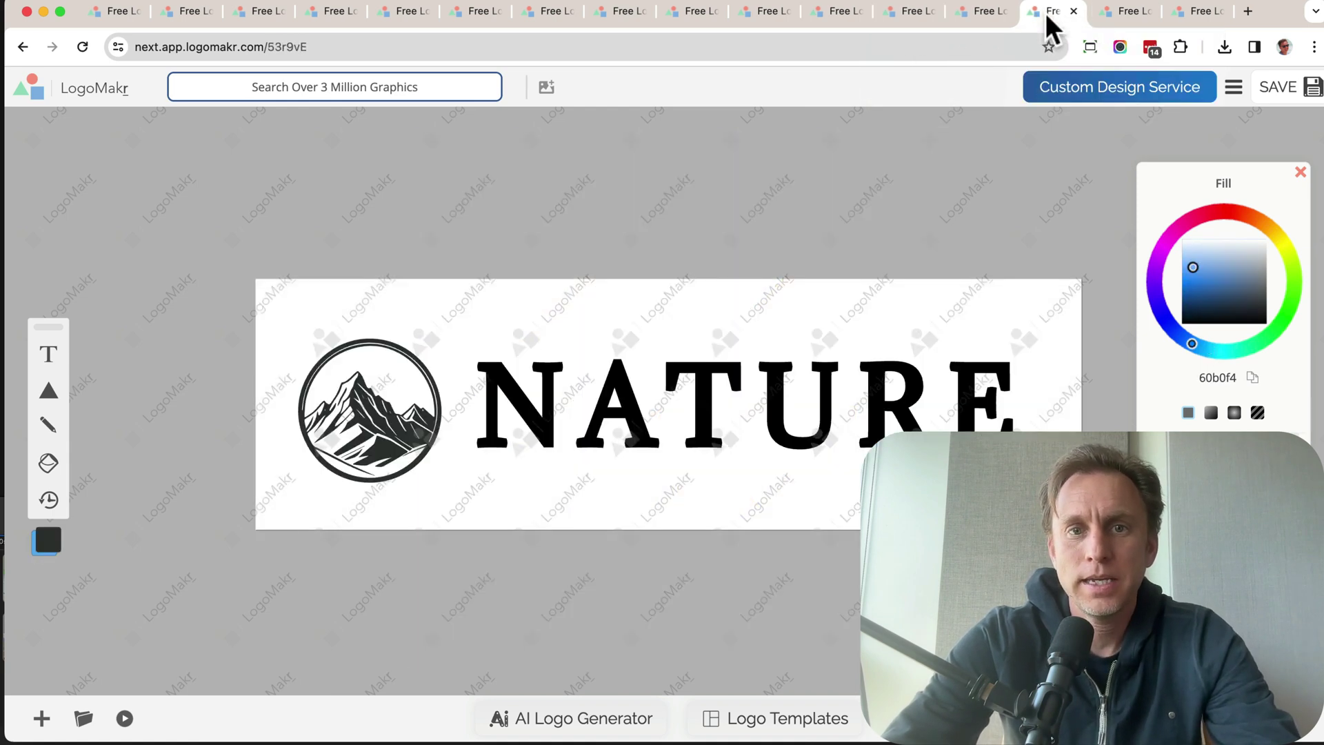
{"action": "left_click", "coordinate": [404, 380]}
{"action": "left_click_drag", "start_coordinate": [1203, 272], "coordinate": [1207, 336]}
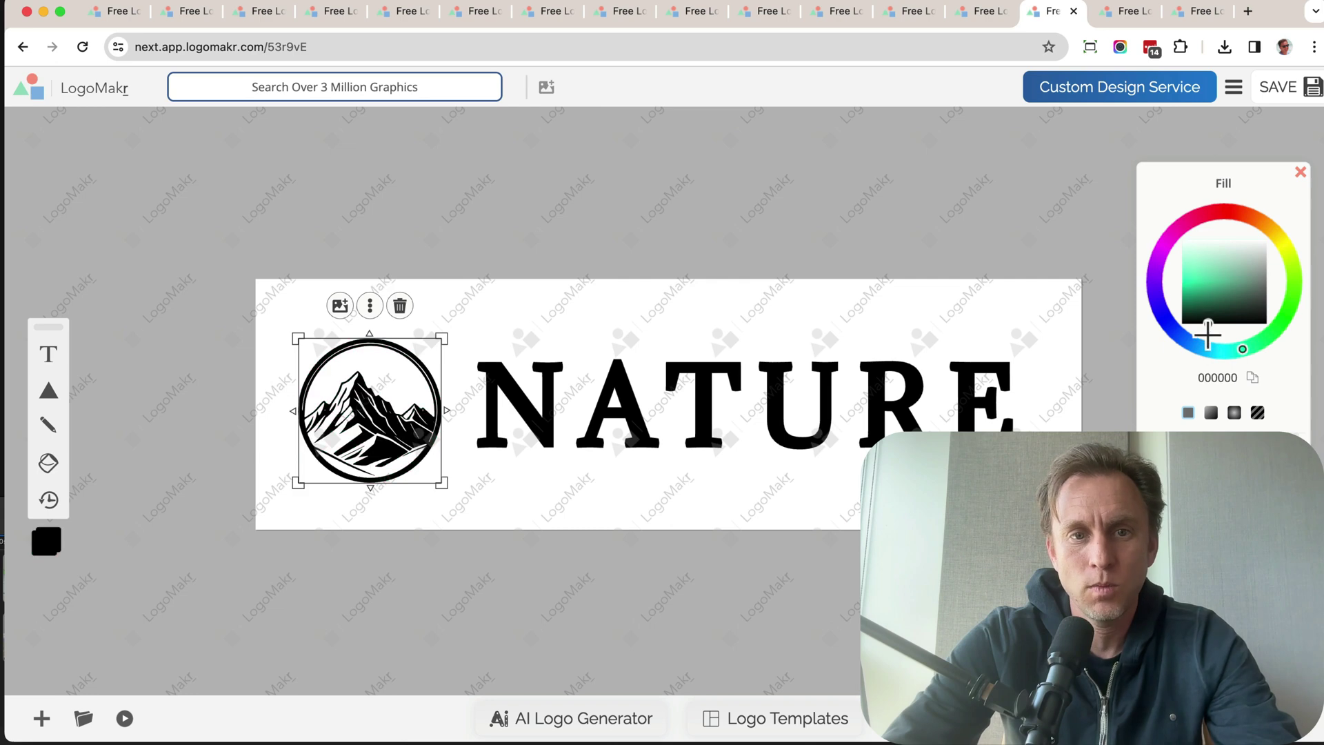
{"action": "left_click", "coordinate": [1125, 11]}
{"action": "left_click", "coordinate": [1189, 10]}
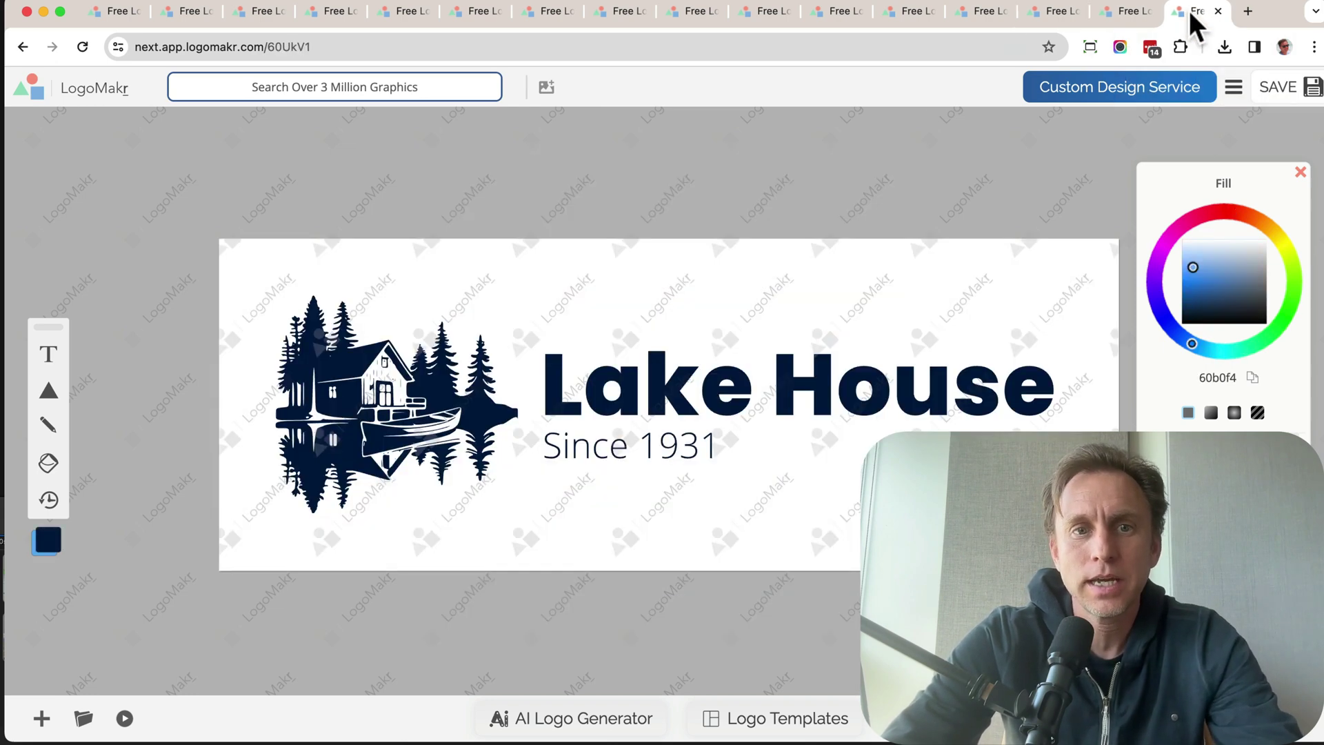
Cycle back through the examples from the SWM Law lion to the Lake House cabin logo
{"action": "left_click", "coordinate": [109, 15]}
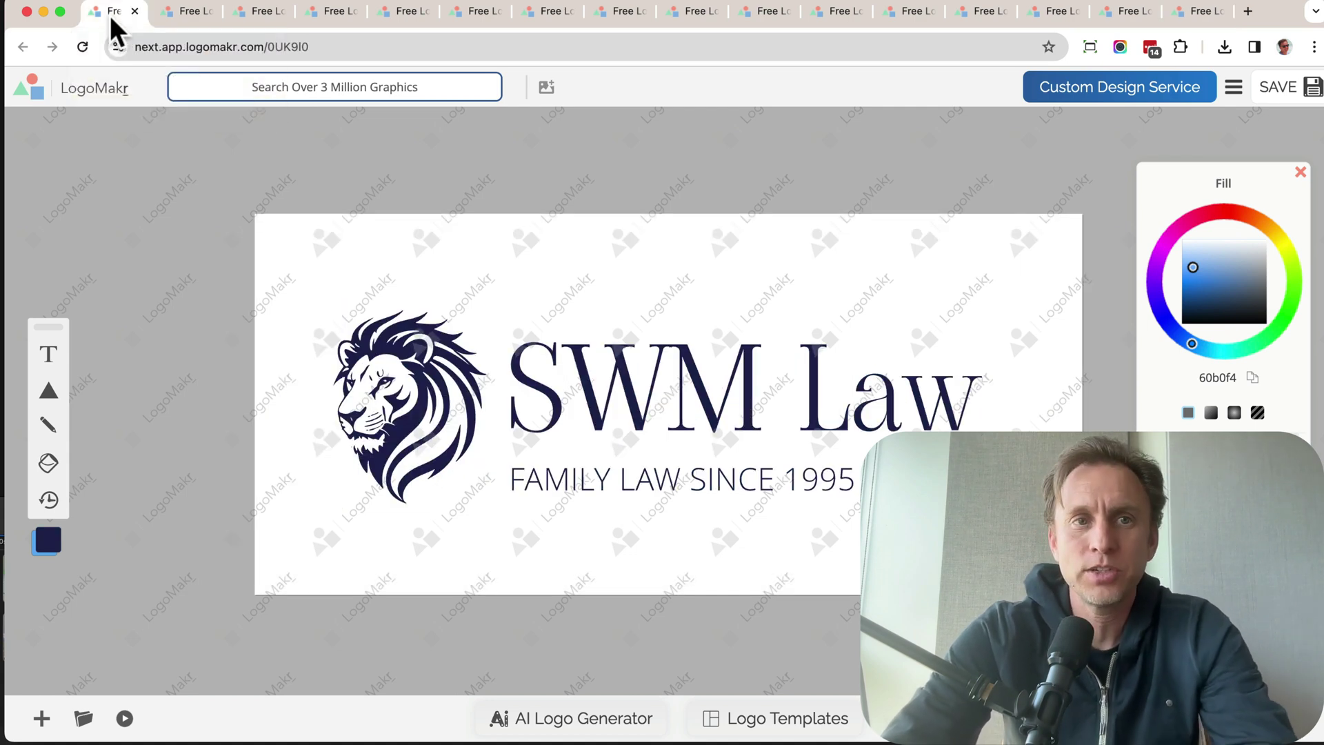
{"action": "left_click", "coordinate": [175, 13]}
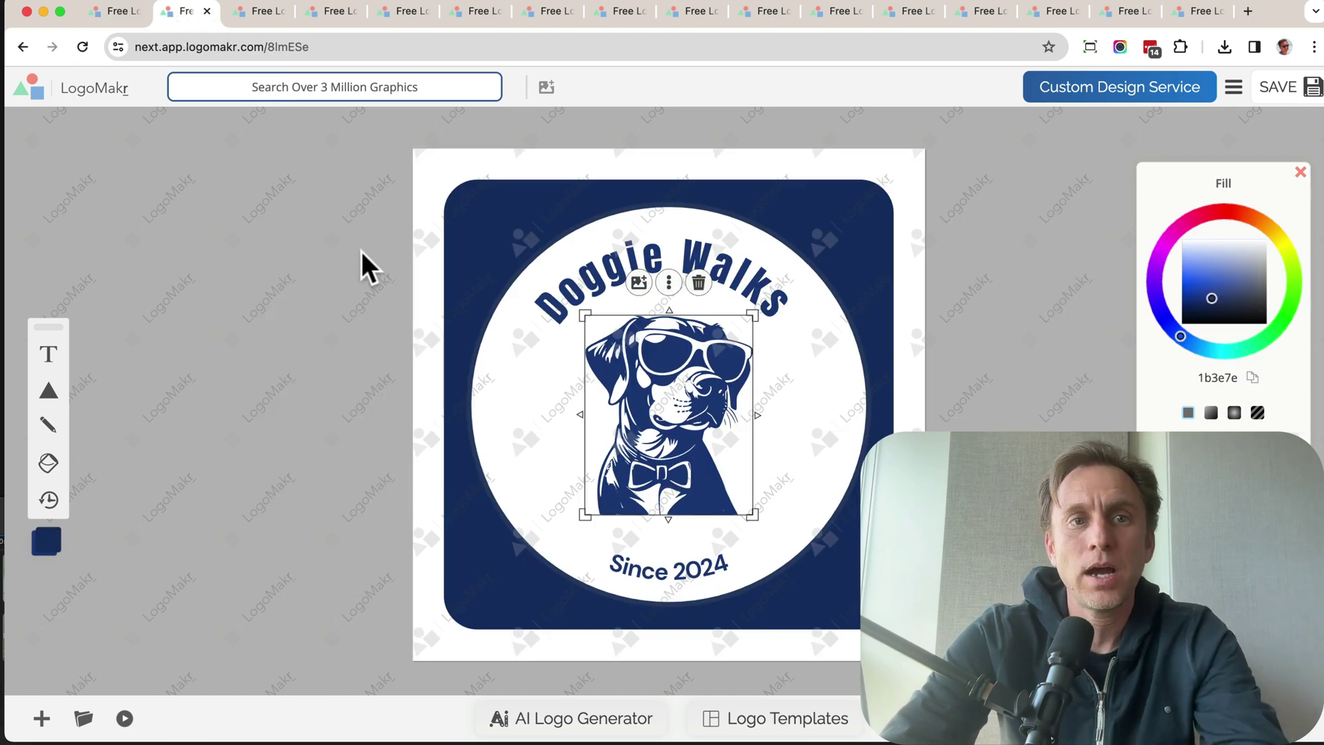
{"action": "left_click", "coordinate": [323, 11]}
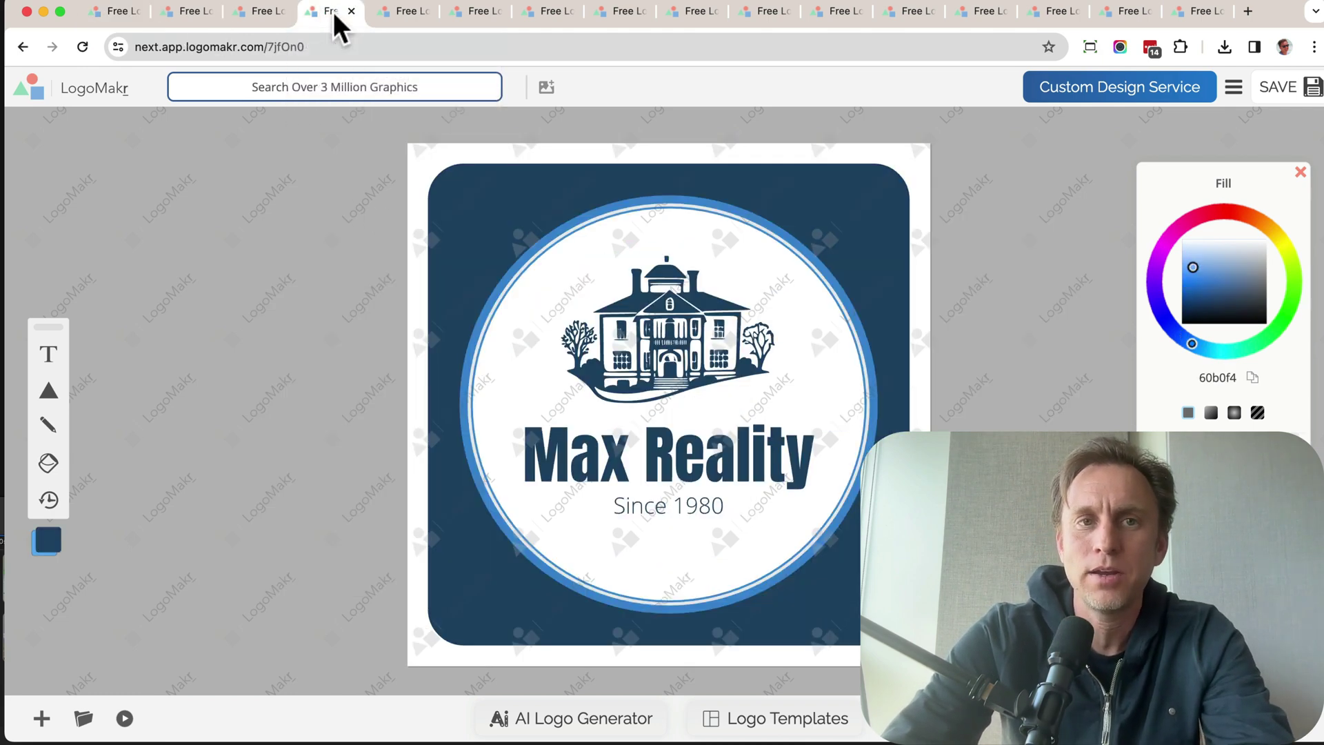
{"action": "left_click", "coordinate": [388, 13]}
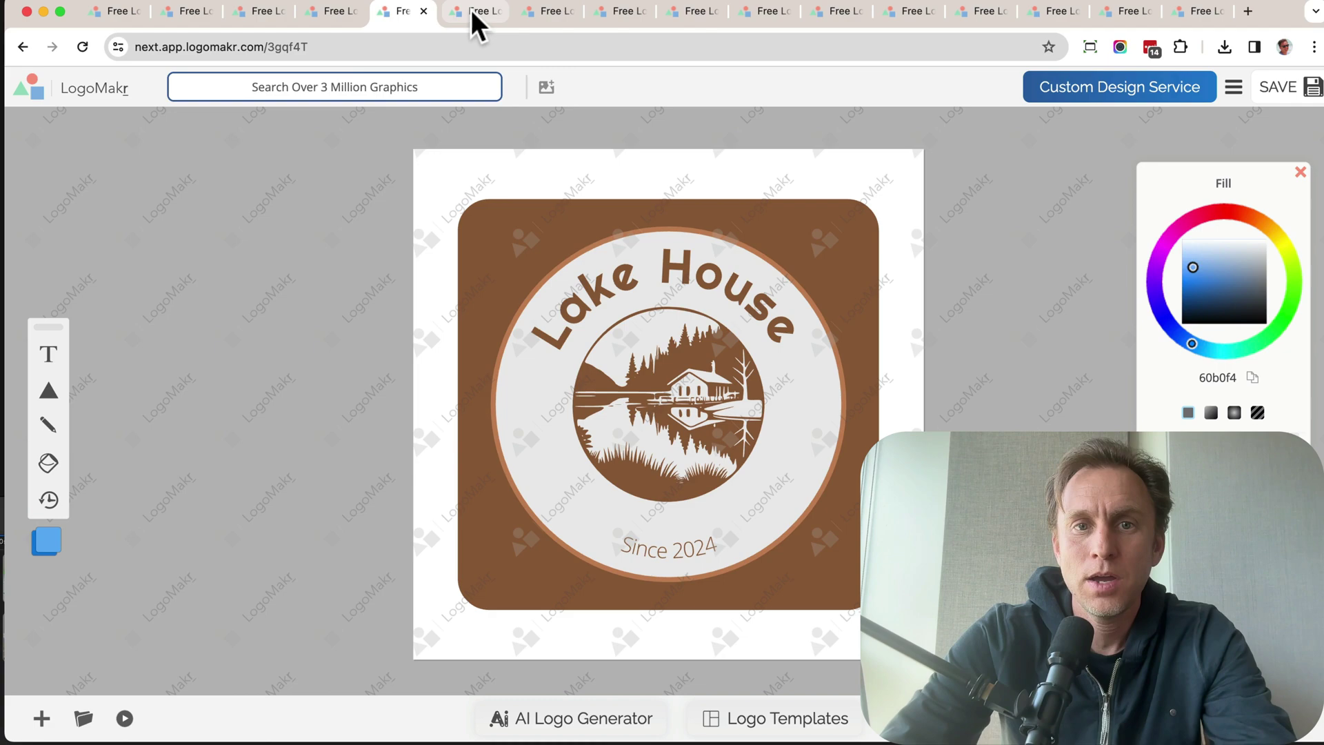
{"action": "left_click", "coordinate": [470, 9]}
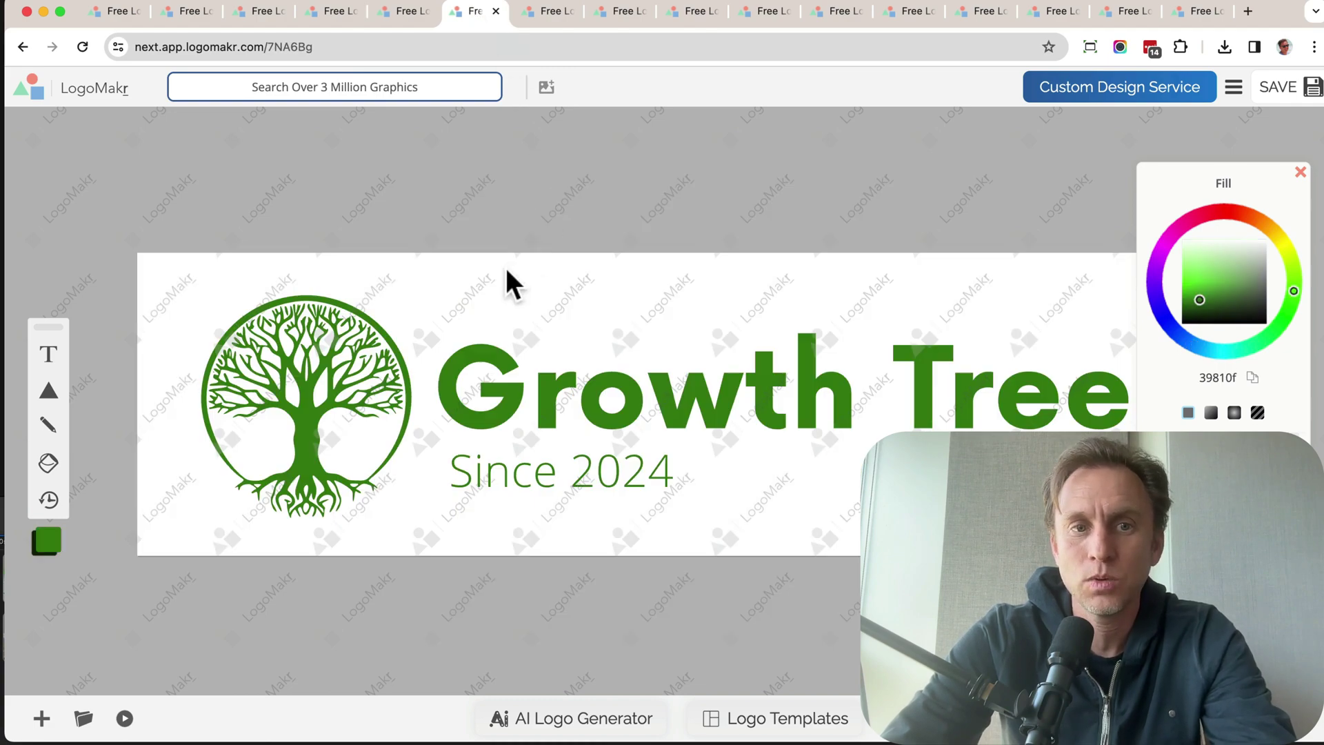
{"action": "left_click", "coordinate": [687, 9]}
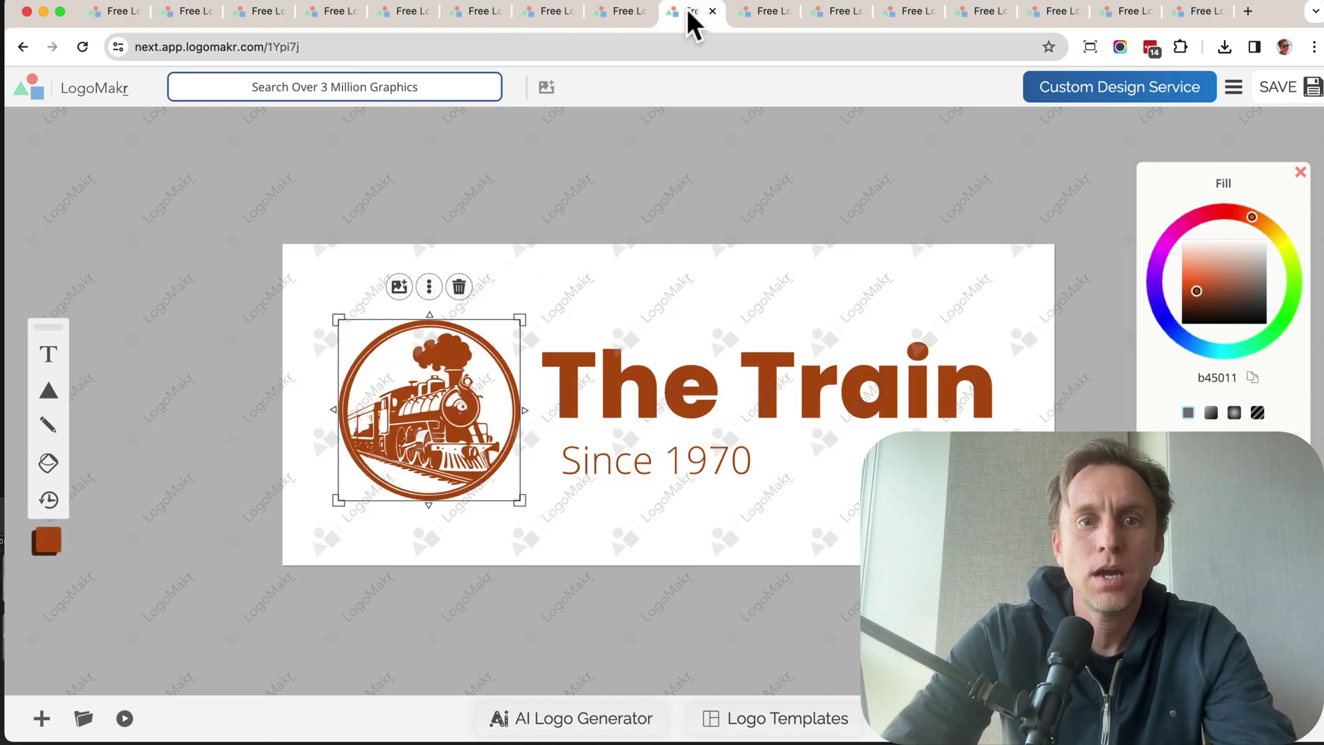
{"action": "left_click", "coordinate": [760, 14]}
{"action": "left_click", "coordinate": [826, 18]}
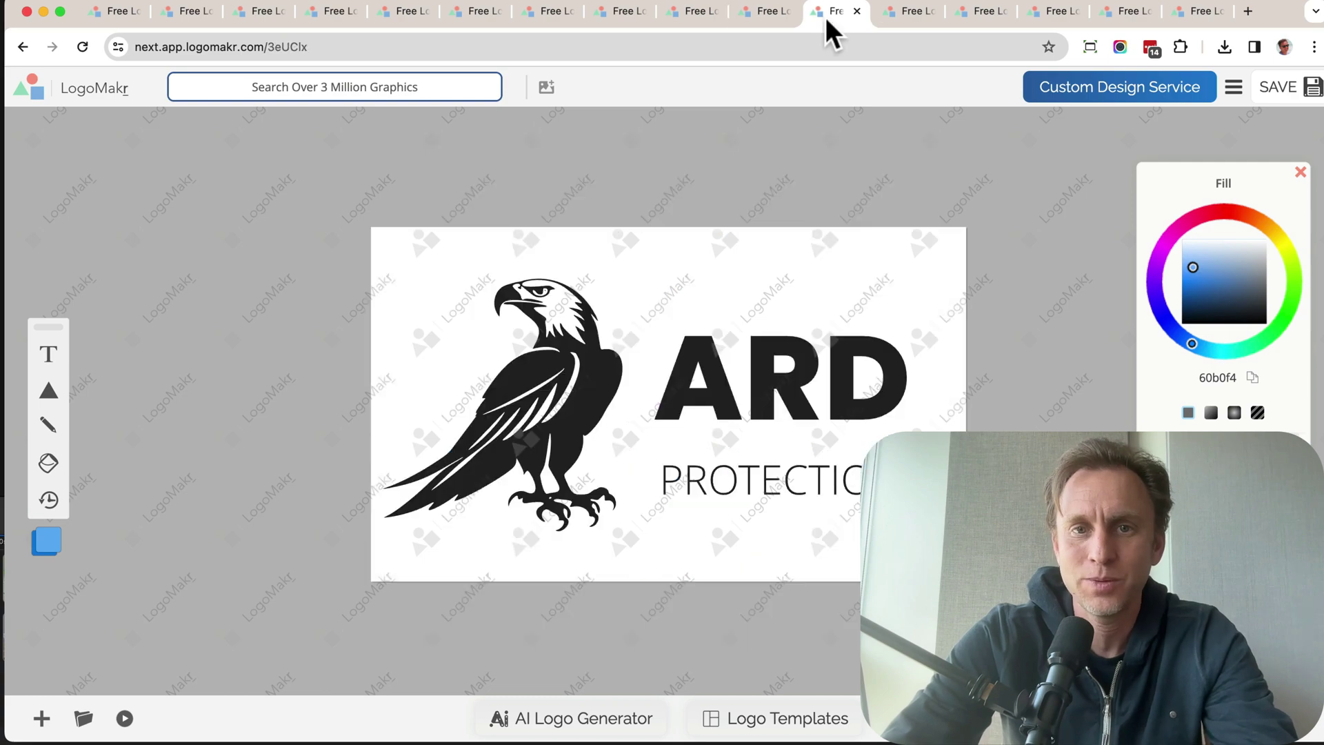
{"action": "left_click", "coordinate": [891, 10]}
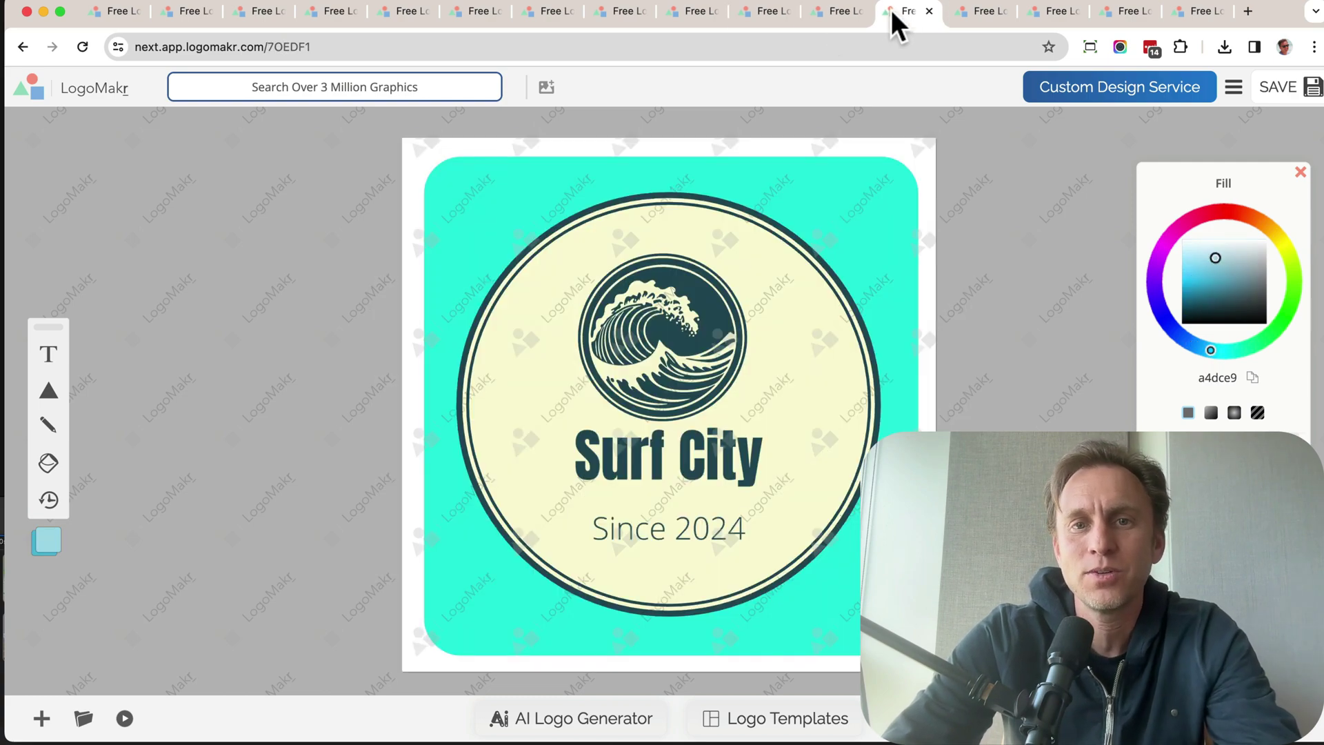
{"action": "left_click", "coordinate": [977, 14]}
{"action": "left_click", "coordinate": [1040, 14]}
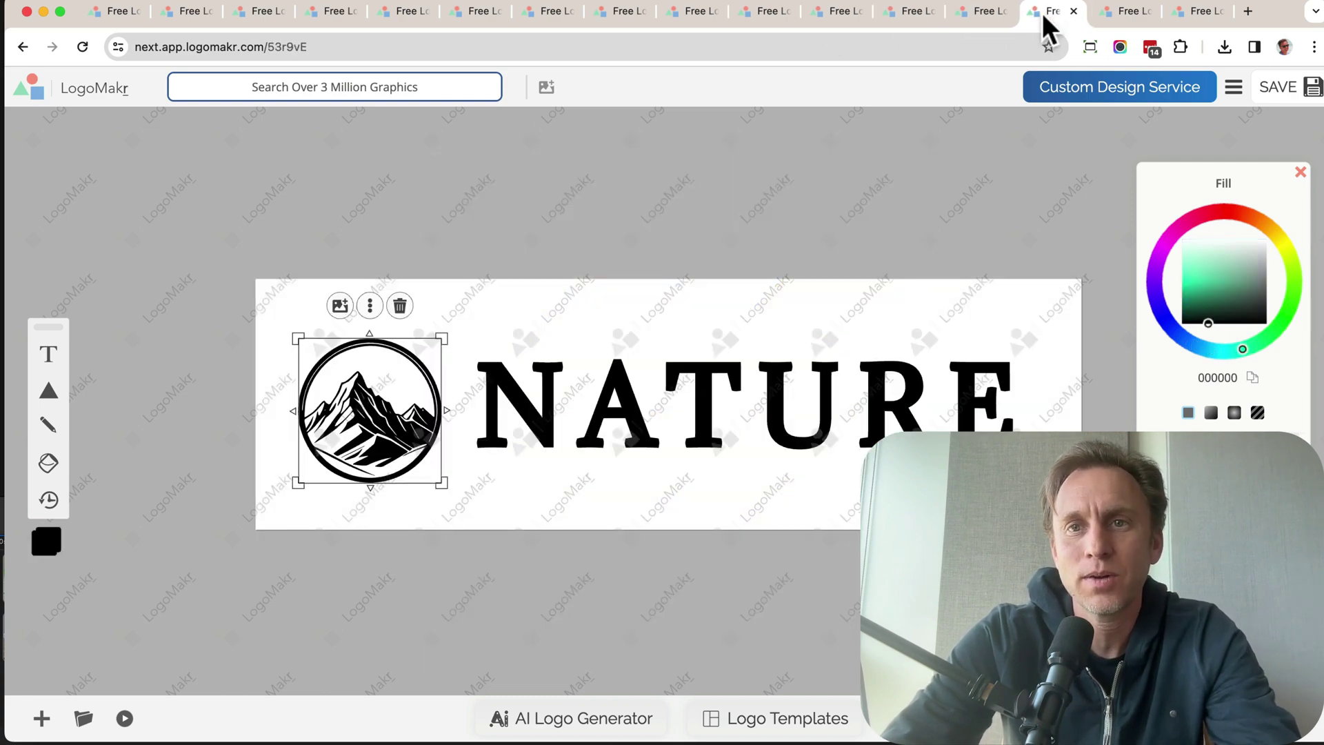
{"action": "left_click", "coordinate": [1118, 13]}
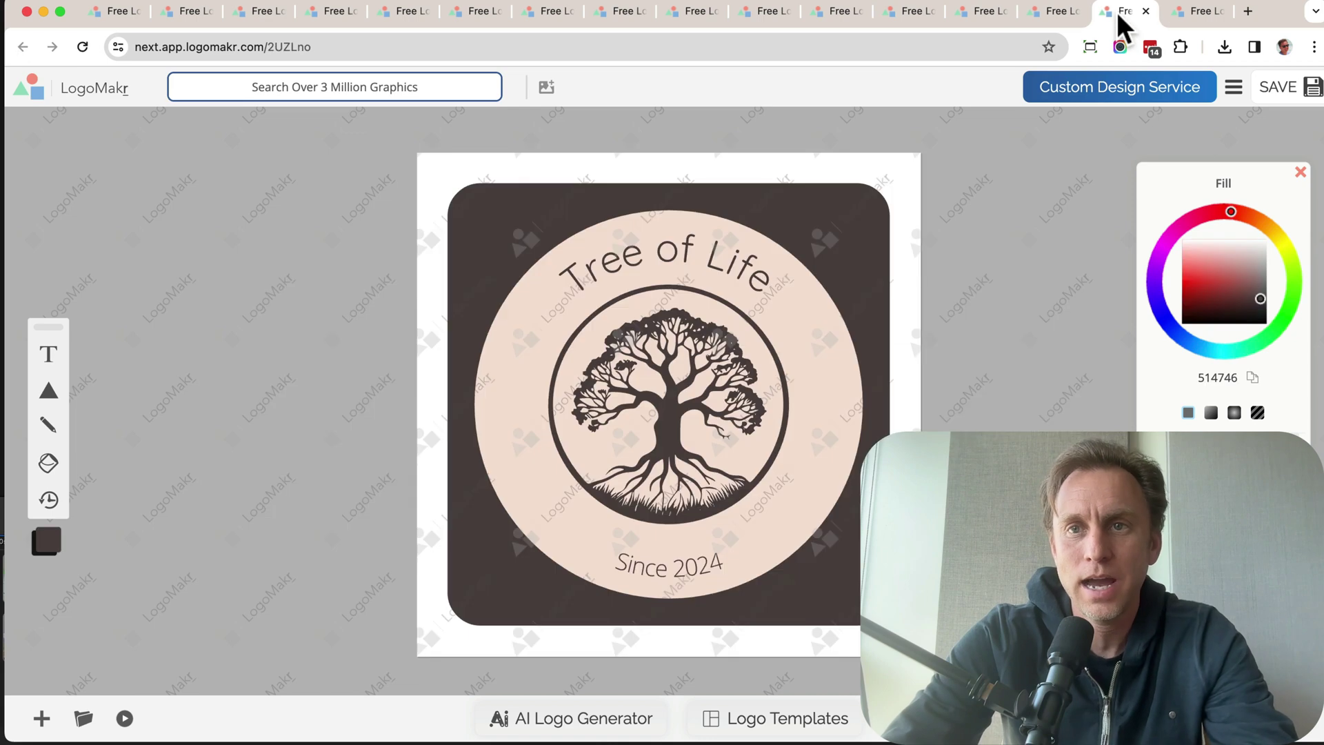
{"action": "left_click", "coordinate": [1186, 11]}
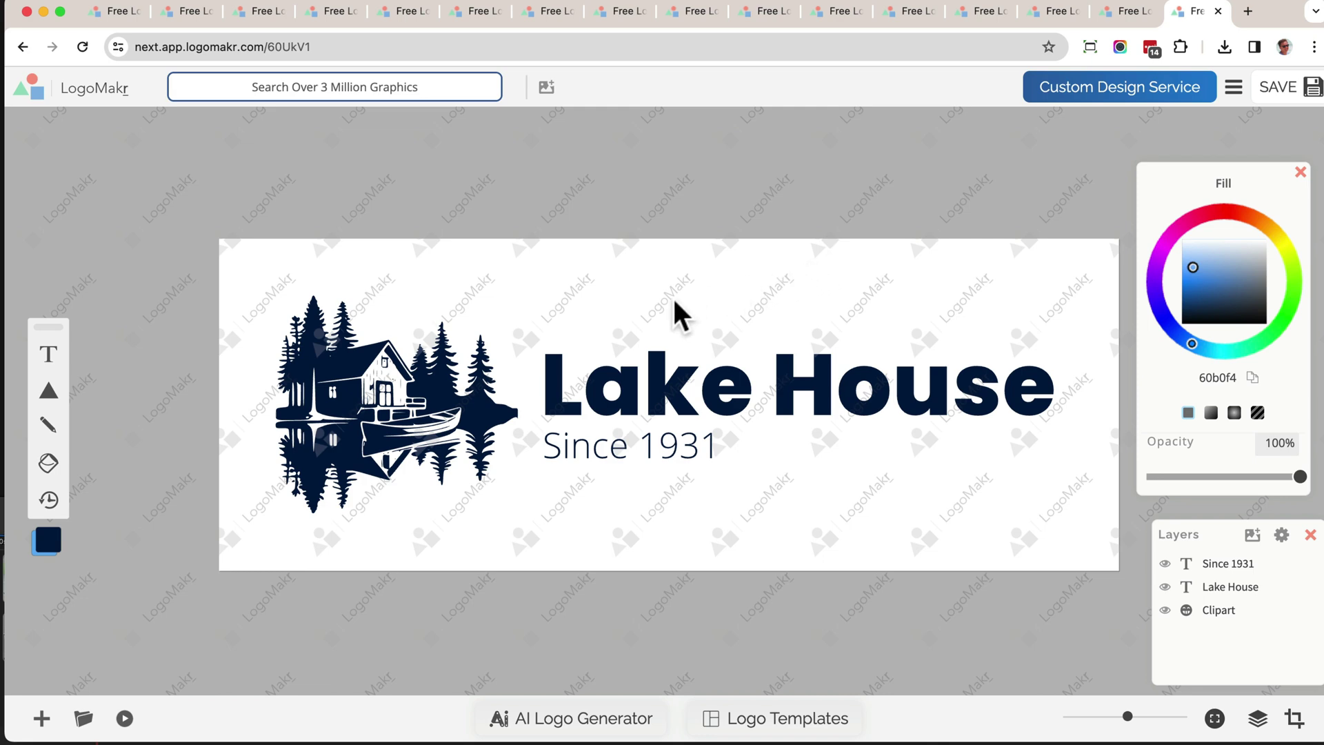
Load logomakr in a new tab and start a new logo design
{"action": "left_click", "coordinate": [1249, 11]}
{"action": "type", "text": "logomakr.com"}
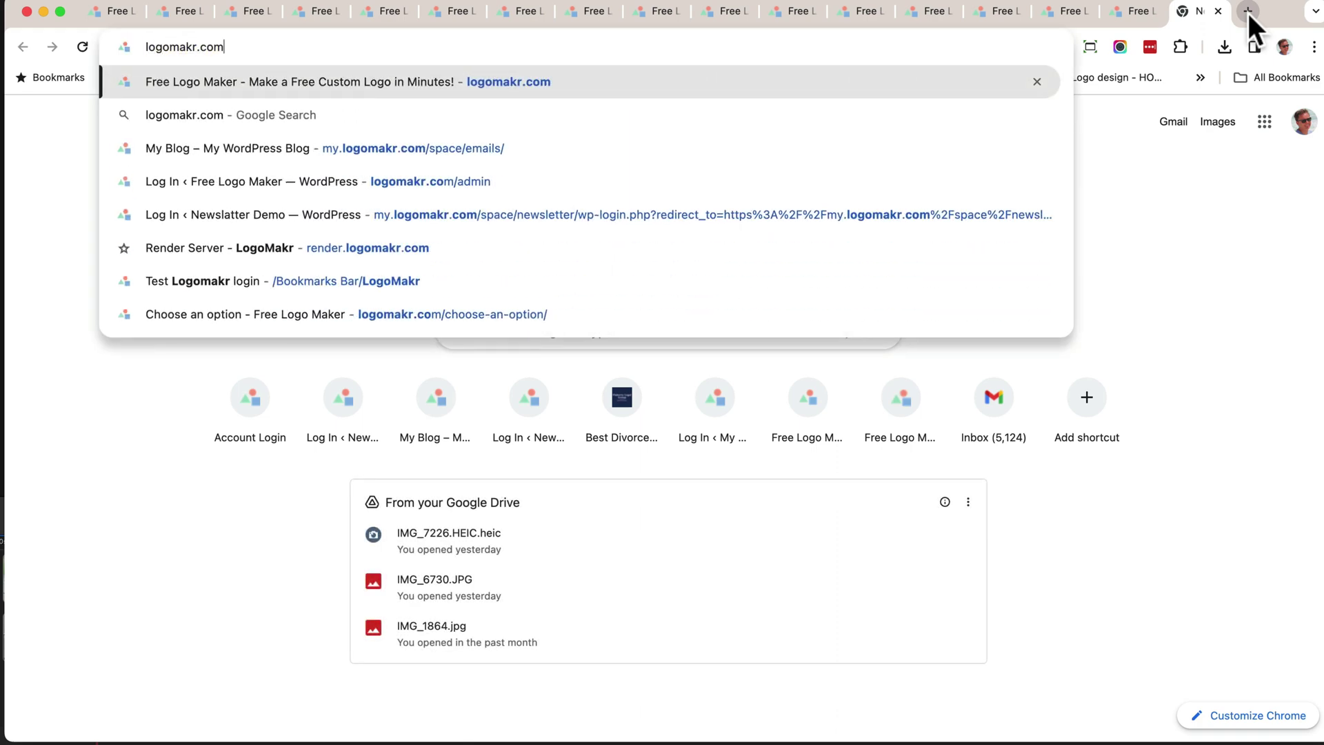
{"action": "key", "text": "Return"}
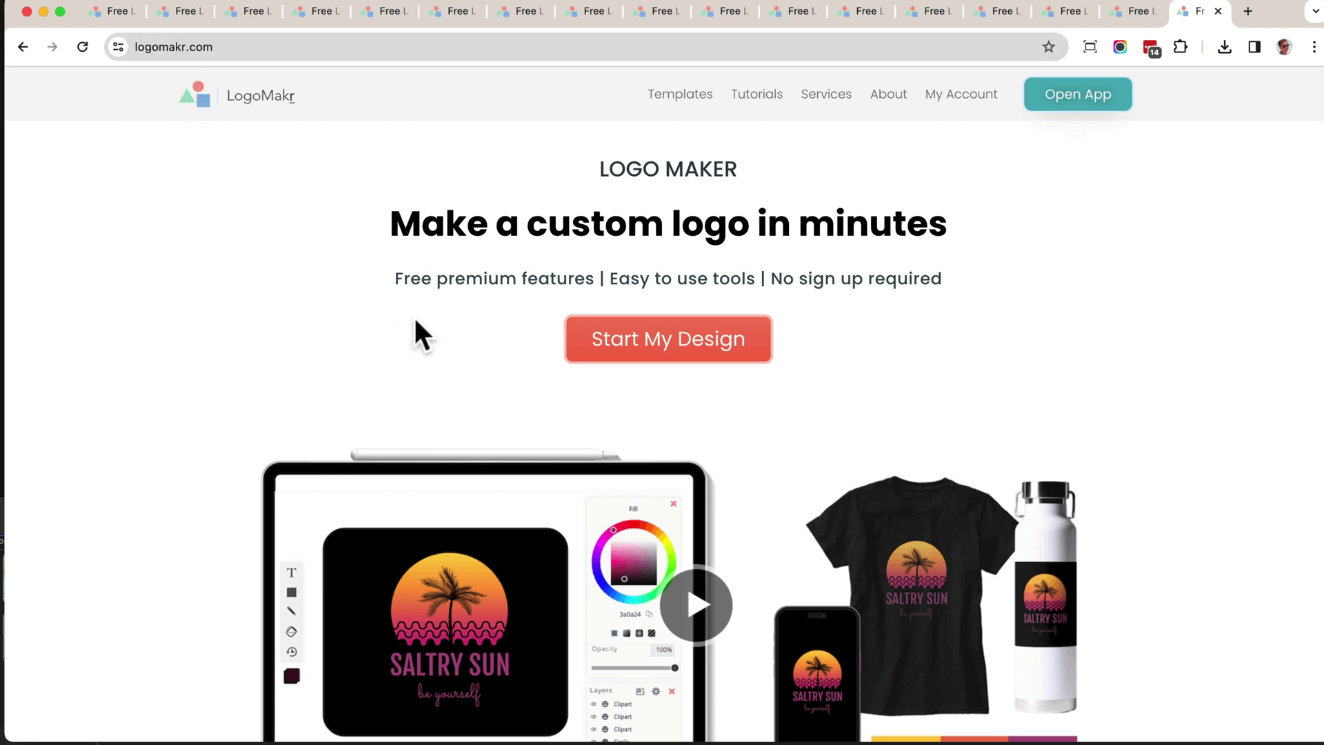
{"action": "left_click", "coordinate": [664, 363]}
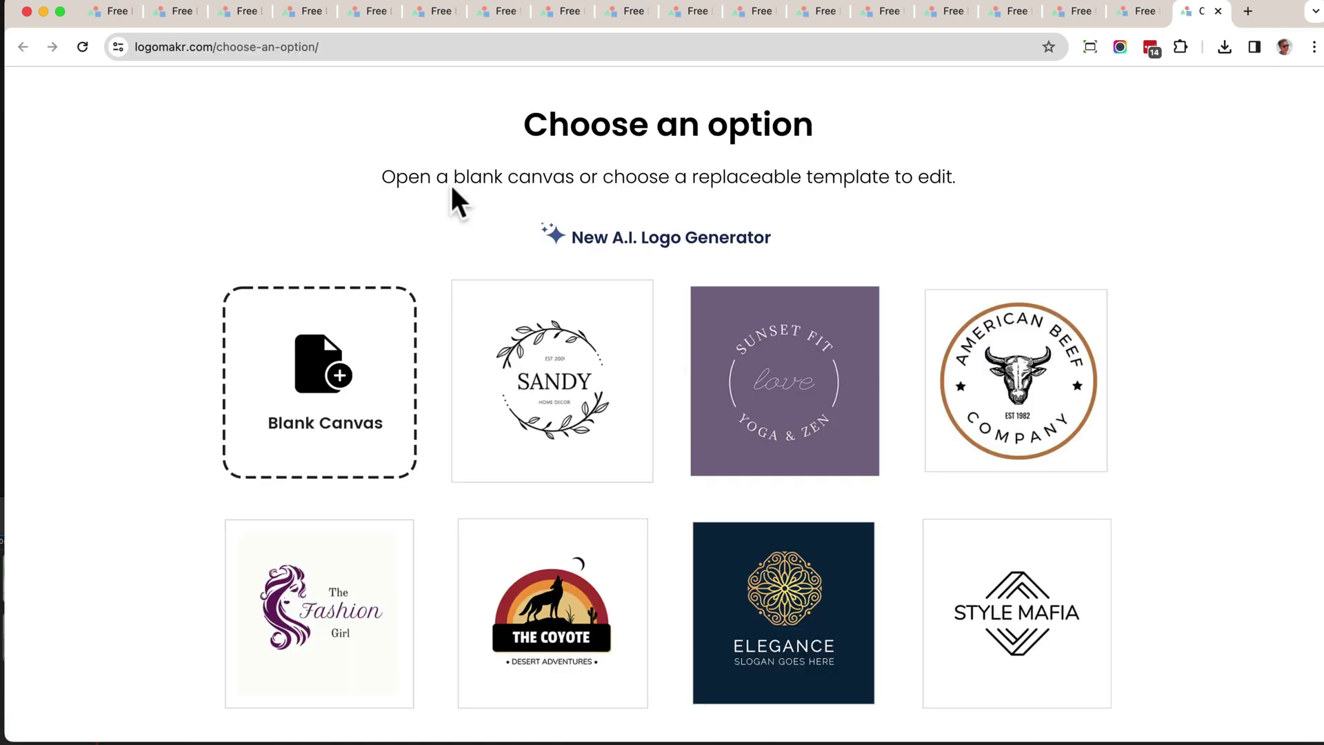
{"action": "scroll", "coordinate": [717, 523], "scroll_direction": "down", "scroll_amount": 20}
{"action": "scroll", "coordinate": [704, 525], "scroll_direction": "up", "scroll_amount": 20}
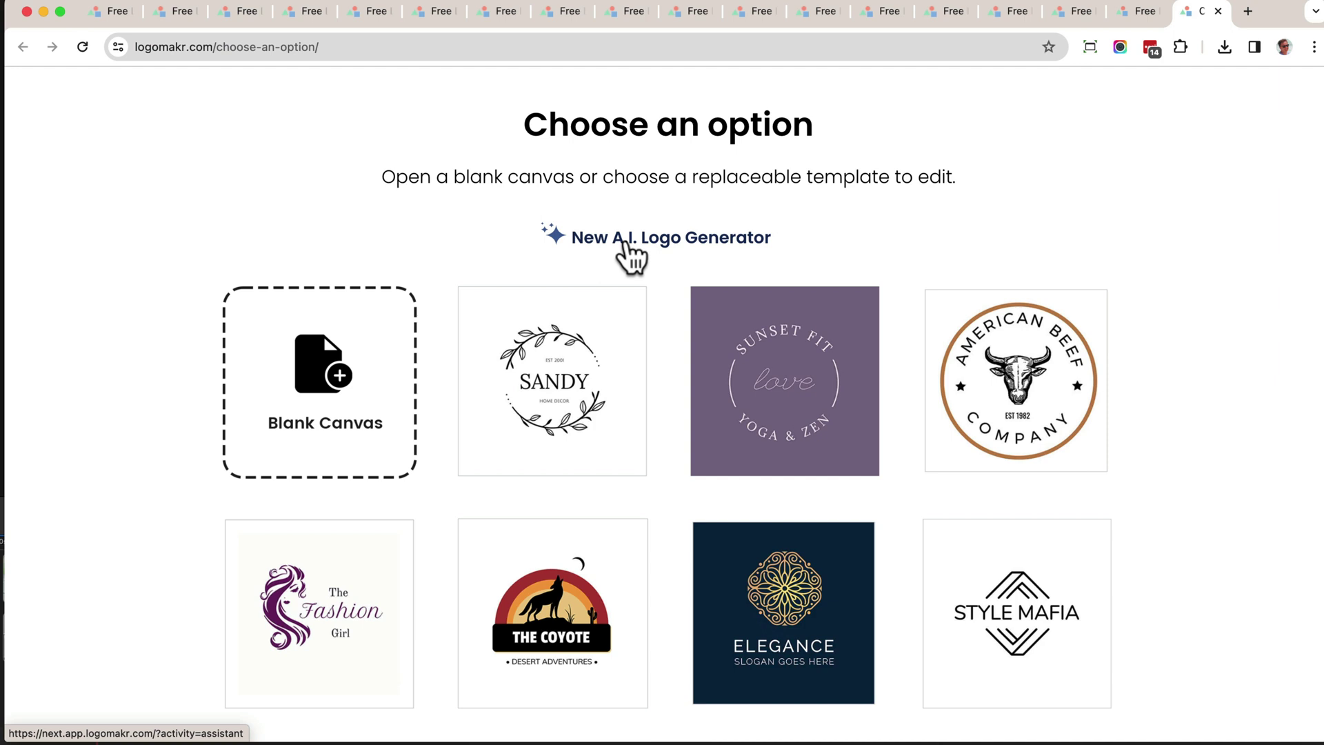
In the AI logo generator, enter 'Lake Hou' as the logo name and confirm the description
{"action": "left_click", "coordinate": [625, 241]}
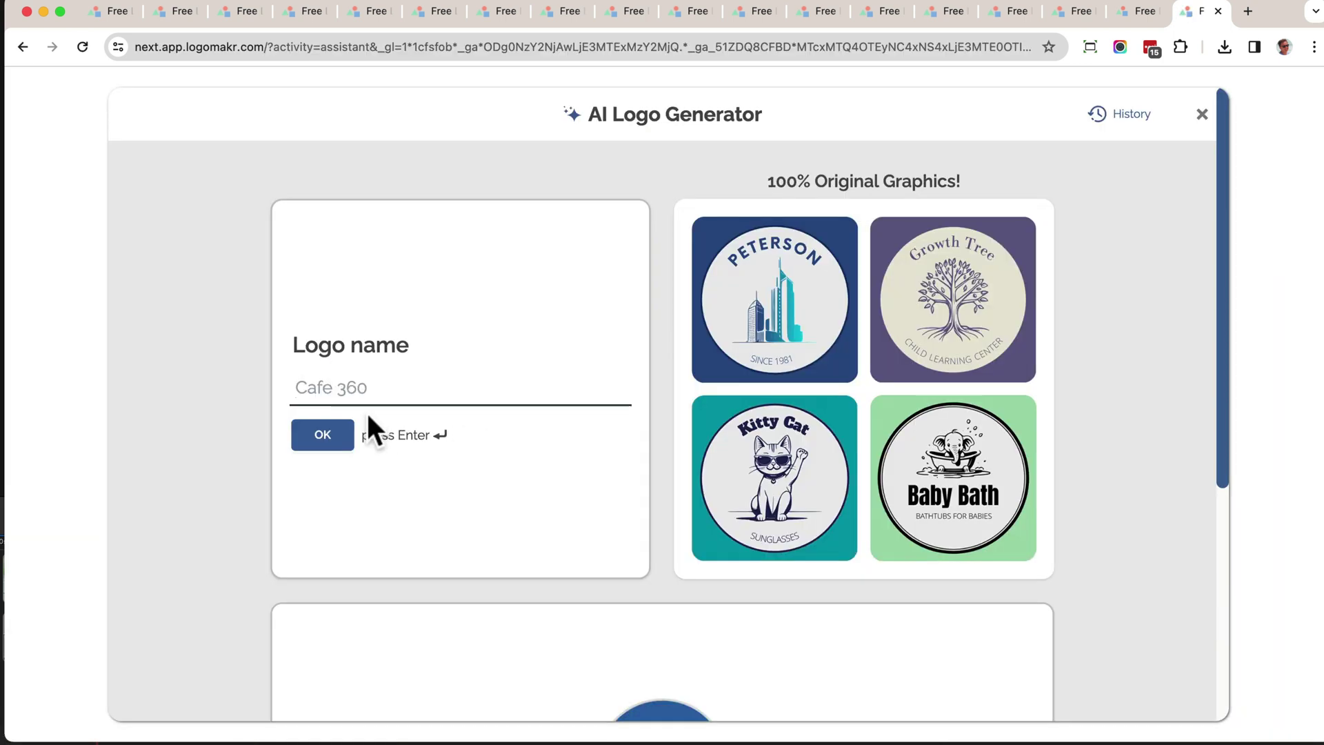
{"action": "type", "text": "Lake House"}
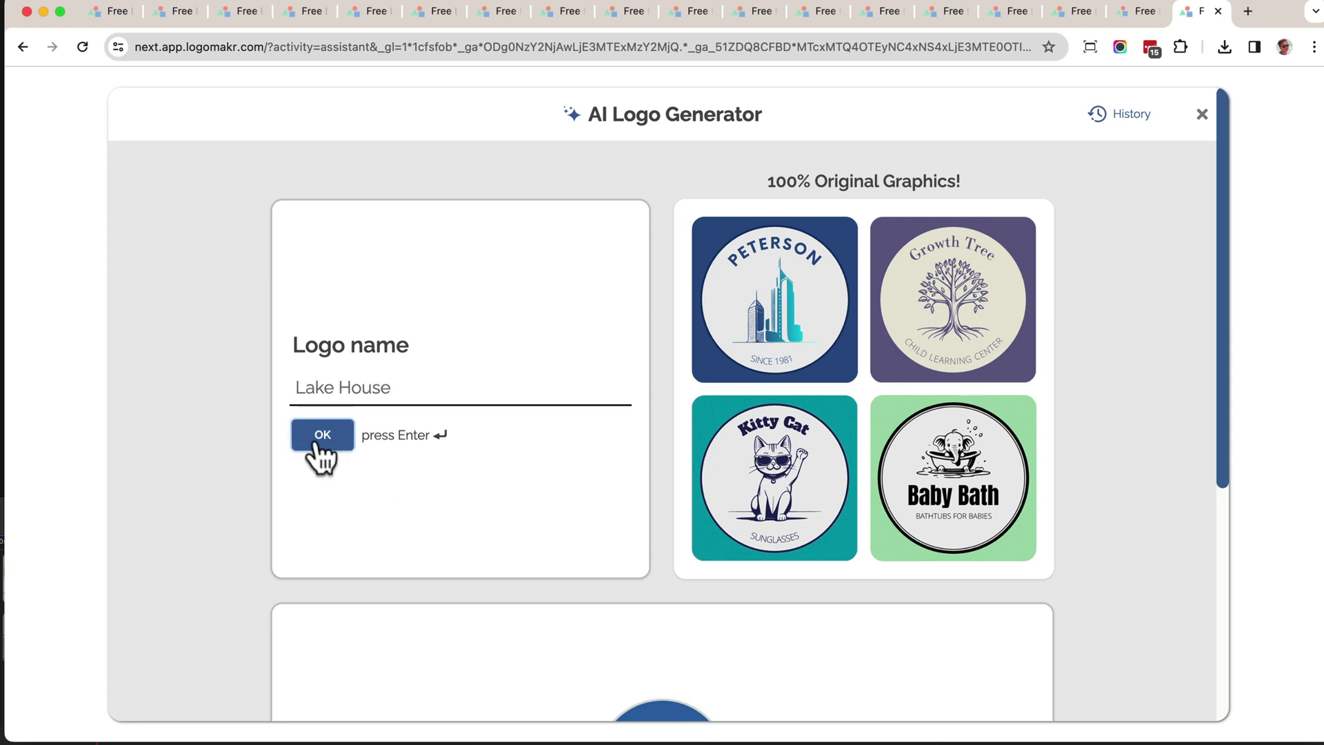
{"action": "left_click", "coordinate": [318, 436]}
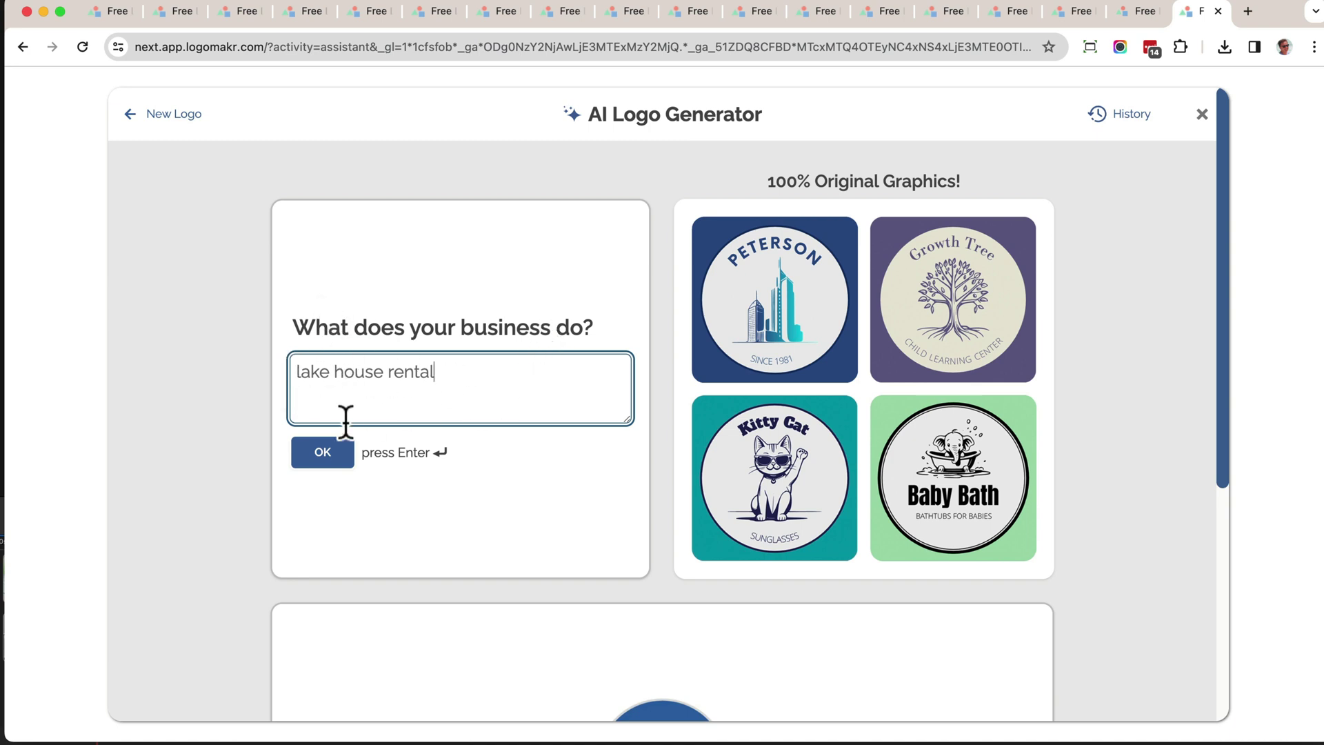
{"action": "left_click", "coordinate": [327, 457]}
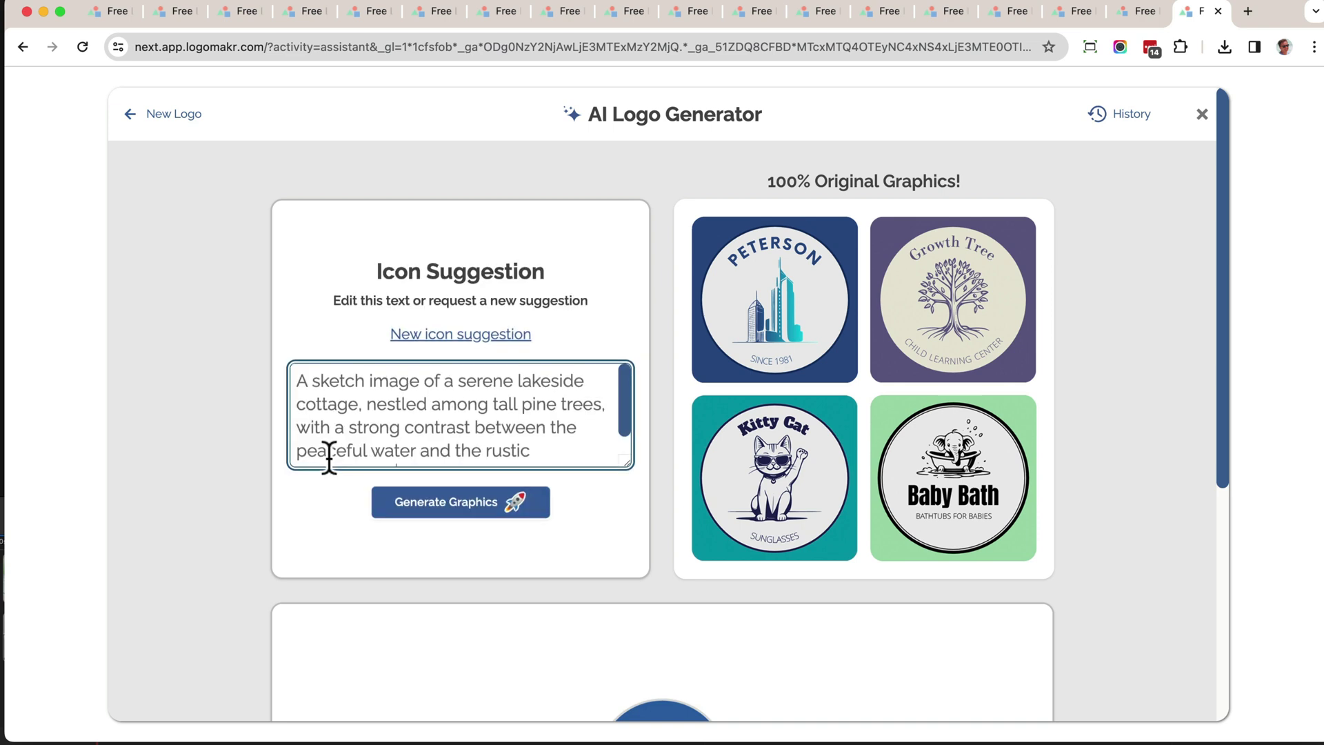
Review the generator's lakeside cottage among pine trees icon suggestion
{"action": "scroll", "coordinate": [375, 440], "scroll_direction": "down", "scroll_amount": 1}
{"action": "scroll", "coordinate": [374, 440], "scroll_direction": "up", "scroll_amount": 1}
{"action": "scroll", "coordinate": [392, 421], "scroll_direction": "down", "scroll_amount": 1}
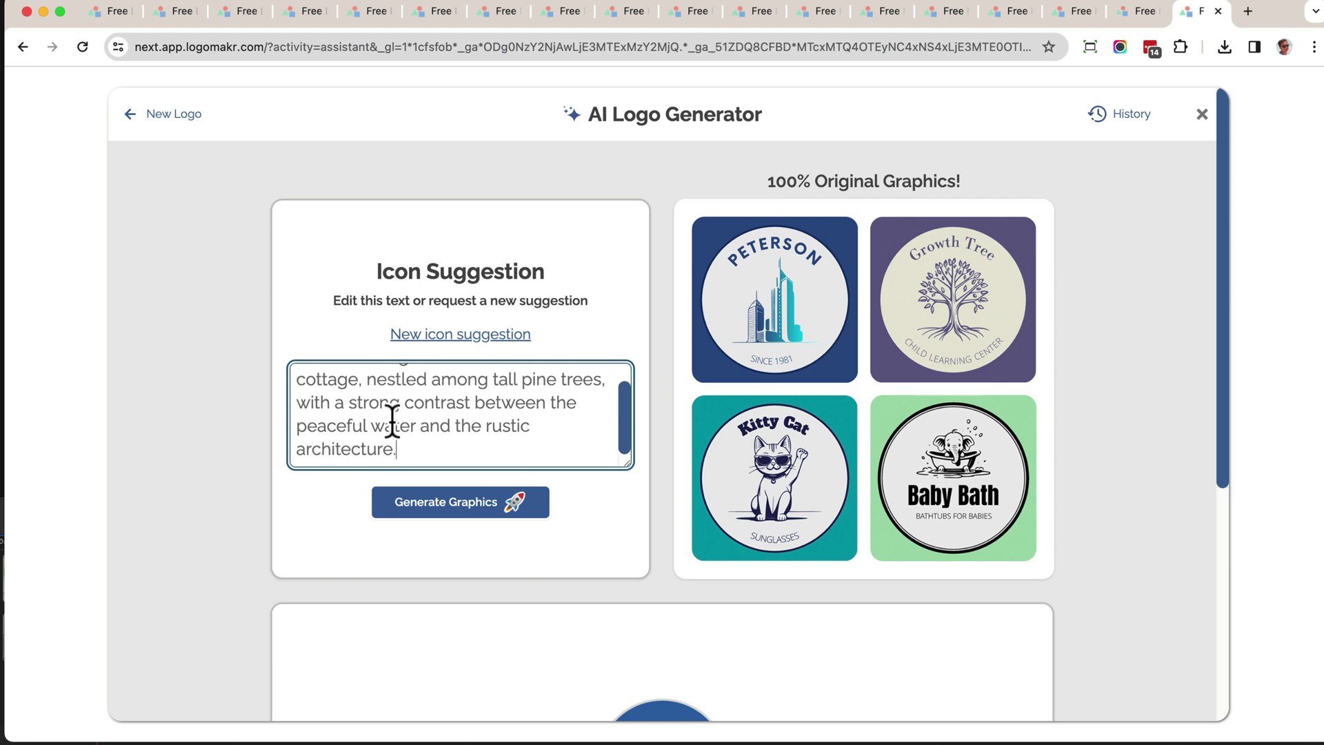
{"action": "scroll", "coordinate": [393, 421], "scroll_direction": "up", "scroll_amount": 1}
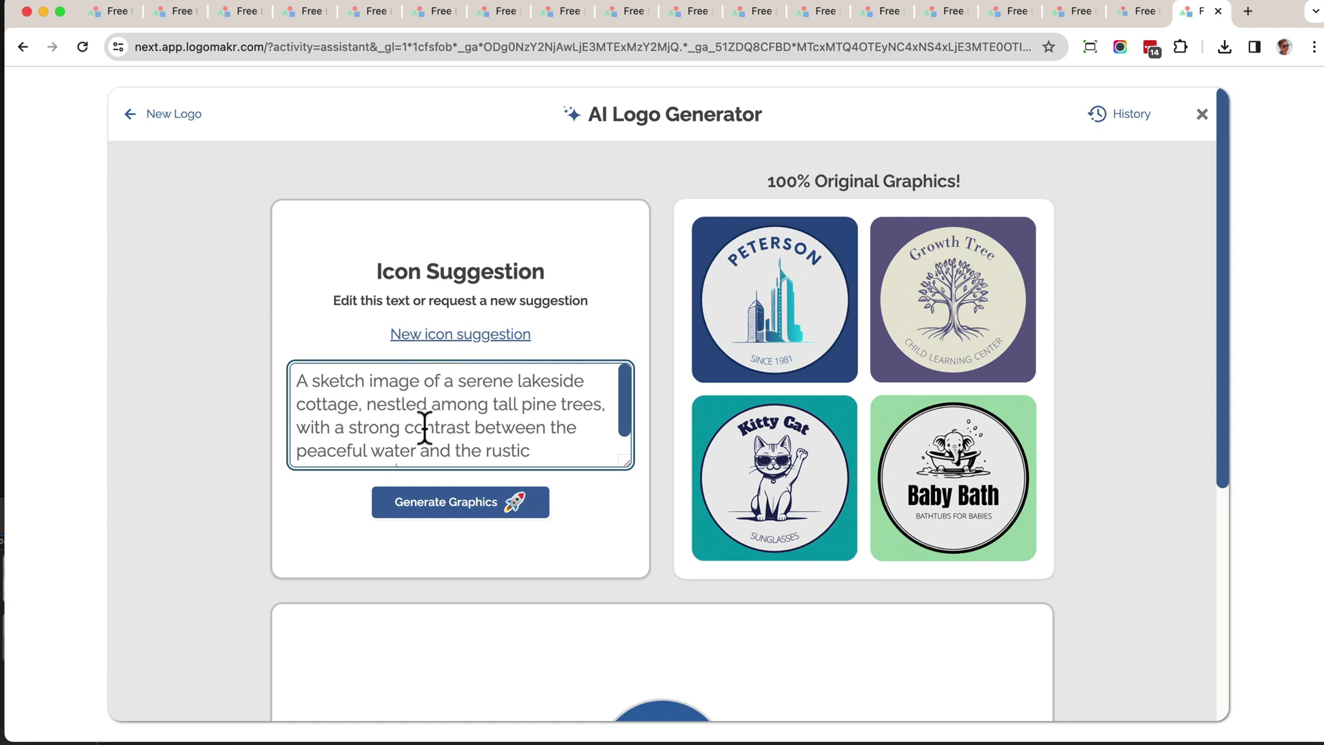
{"action": "scroll", "coordinate": [423, 426], "scroll_direction": "down", "scroll_amount": 1}
{"action": "scroll", "coordinate": [424, 428], "scroll_direction": "up", "scroll_amount": 1}
{"action": "scroll", "coordinate": [363, 414], "scroll_direction": "down", "scroll_amount": 1}
{"action": "scroll", "coordinate": [369, 413], "scroll_direction": "up", "scroll_amount": 1}
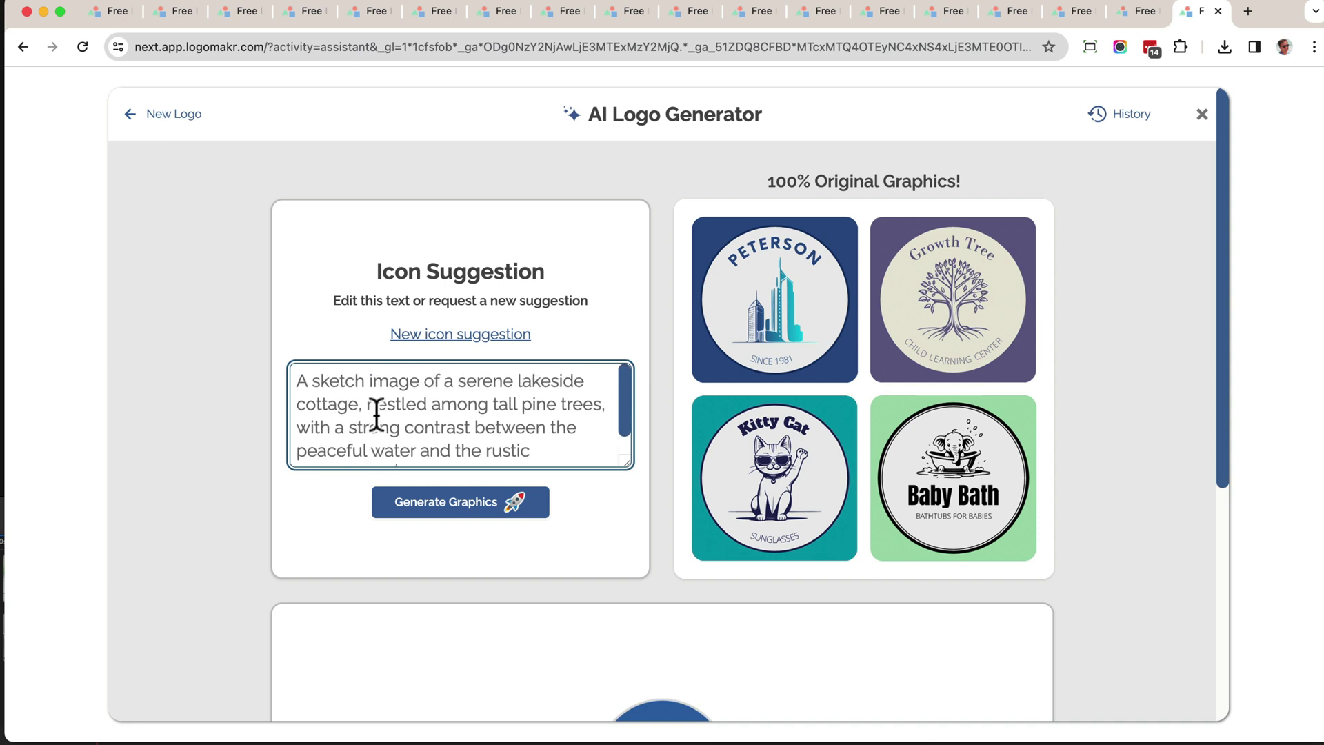
Generate graphics from the cottage description and choose the mirrored cabin-among-pines icon
{"action": "left_click", "coordinate": [474, 508]}
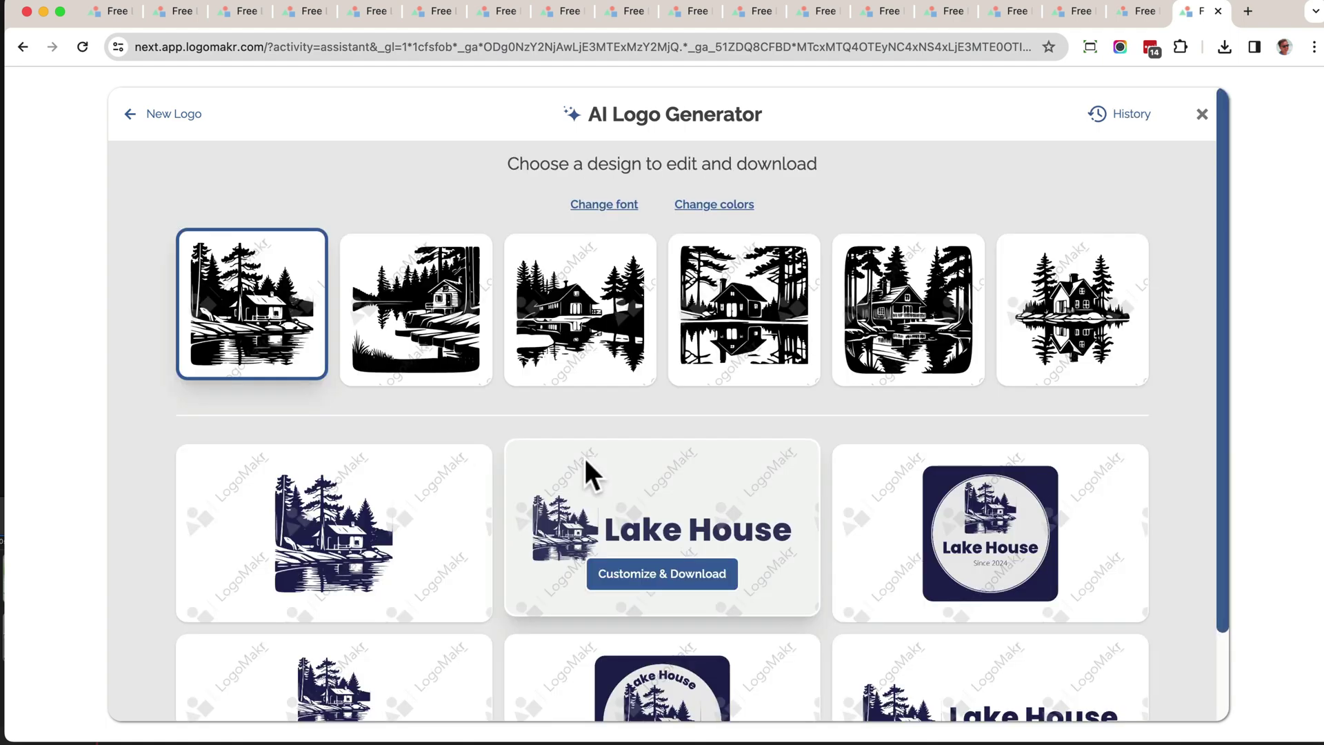
{"action": "left_click", "coordinate": [613, 322]}
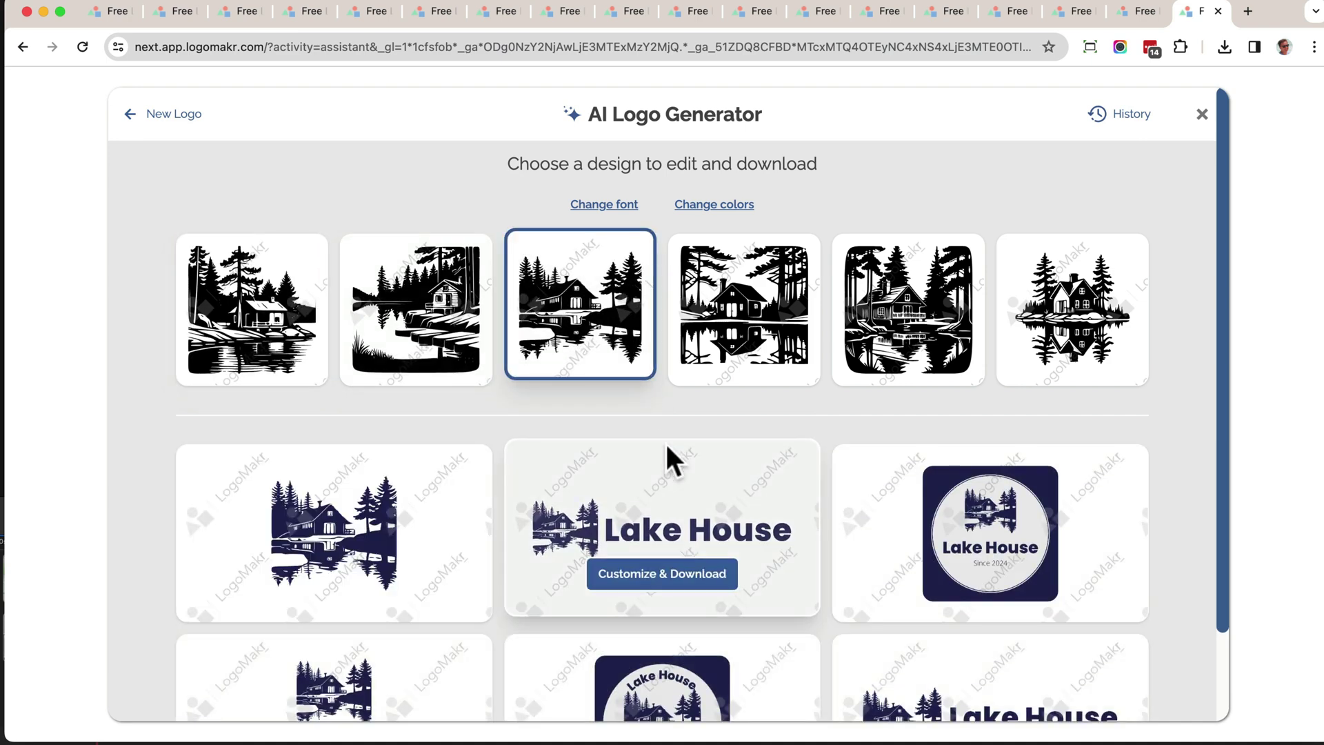
{"action": "left_click", "coordinate": [1084, 338]}
{"action": "scroll", "coordinate": [1131, 449], "scroll_direction": "down", "scroll_amount": 3}
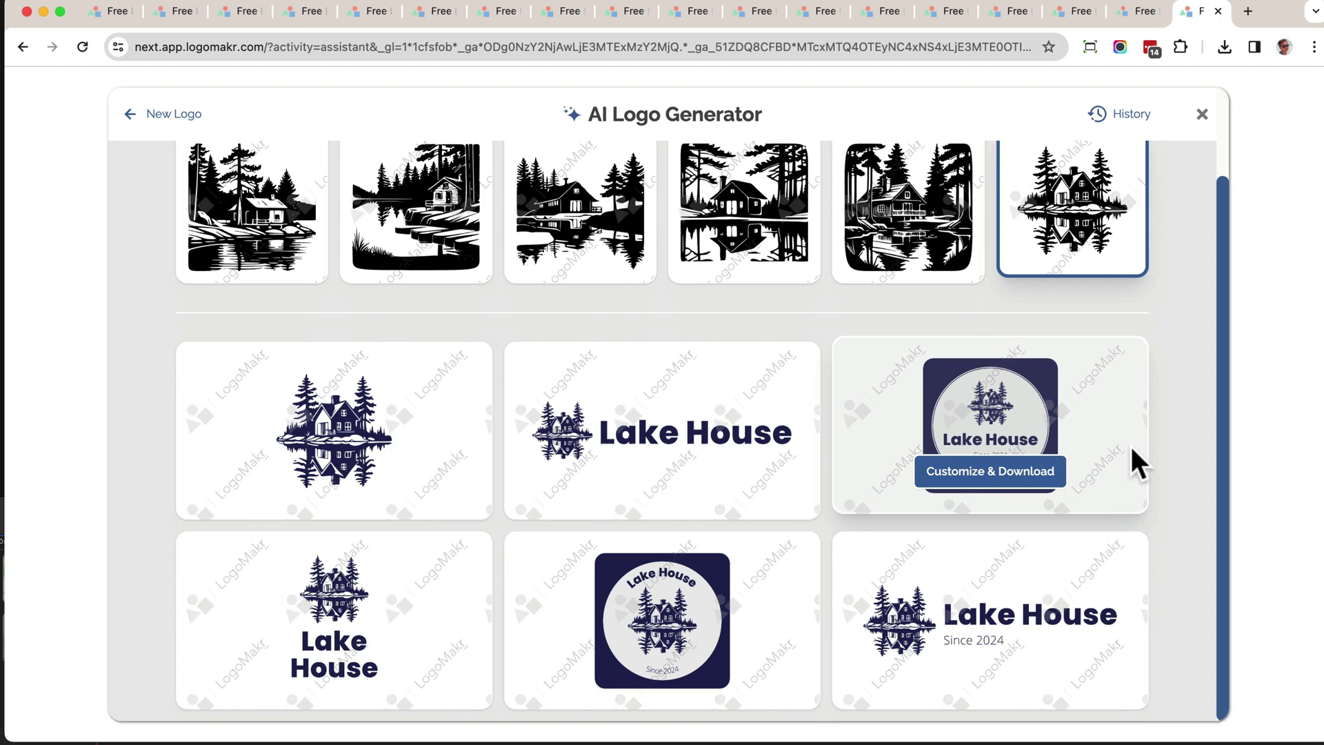
{"action": "scroll", "coordinate": [1131, 449], "scroll_direction": "up", "scroll_amount": 1}
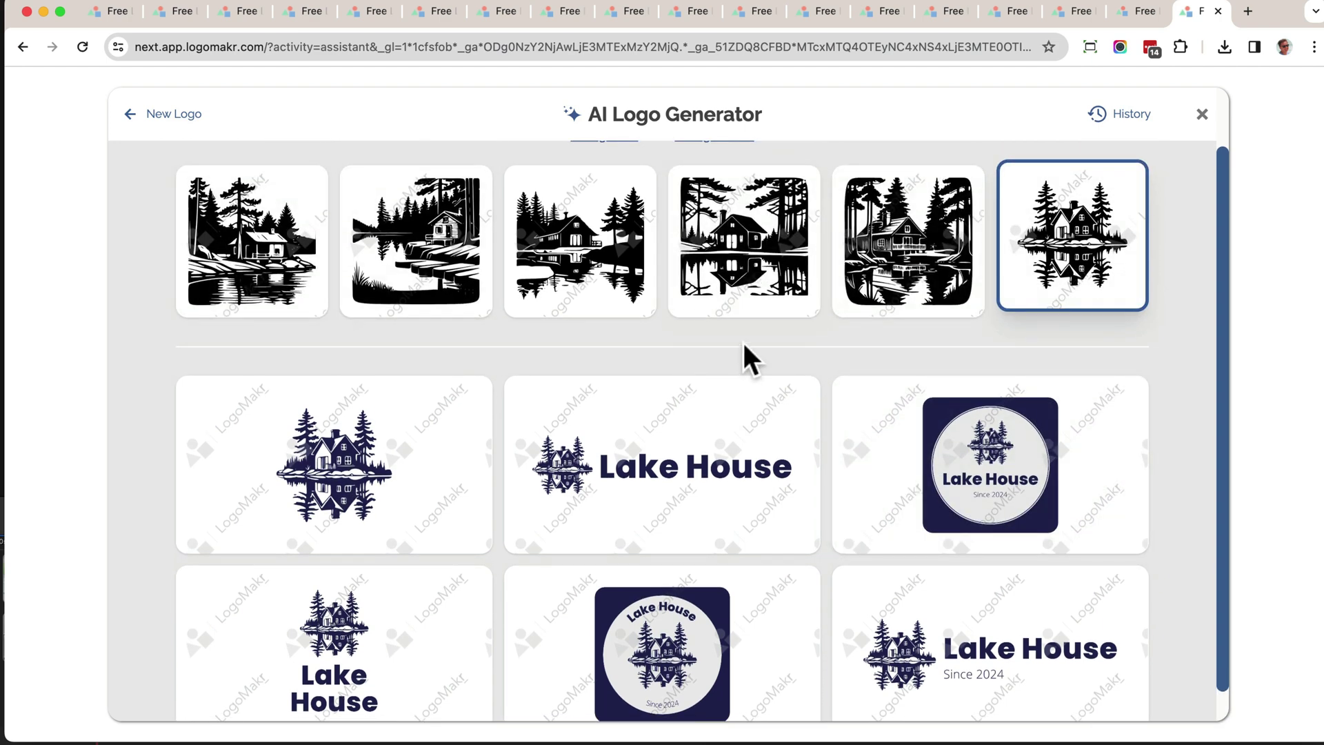
{"action": "scroll", "coordinate": [745, 348], "scroll_direction": "up", "scroll_amount": 1}
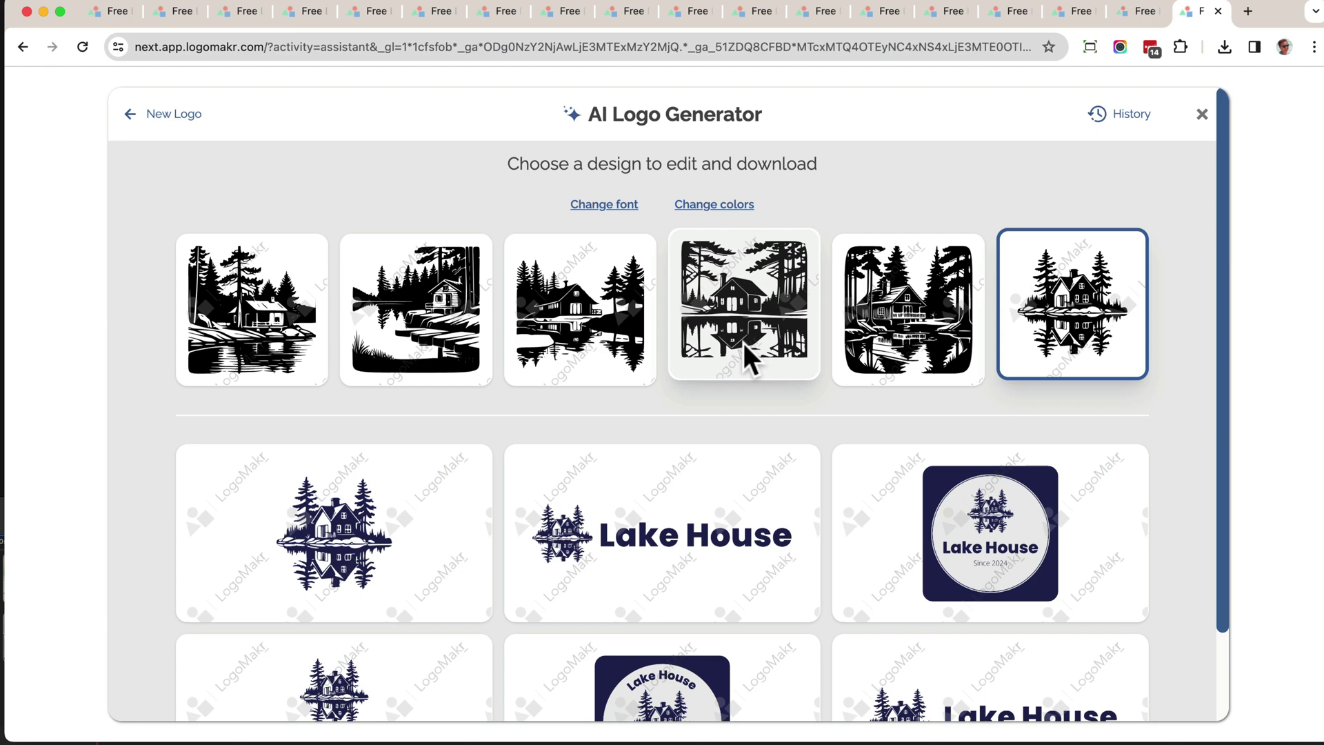
{"action": "scroll", "coordinate": [736, 380], "scroll_direction": "down", "scroll_amount": 1}
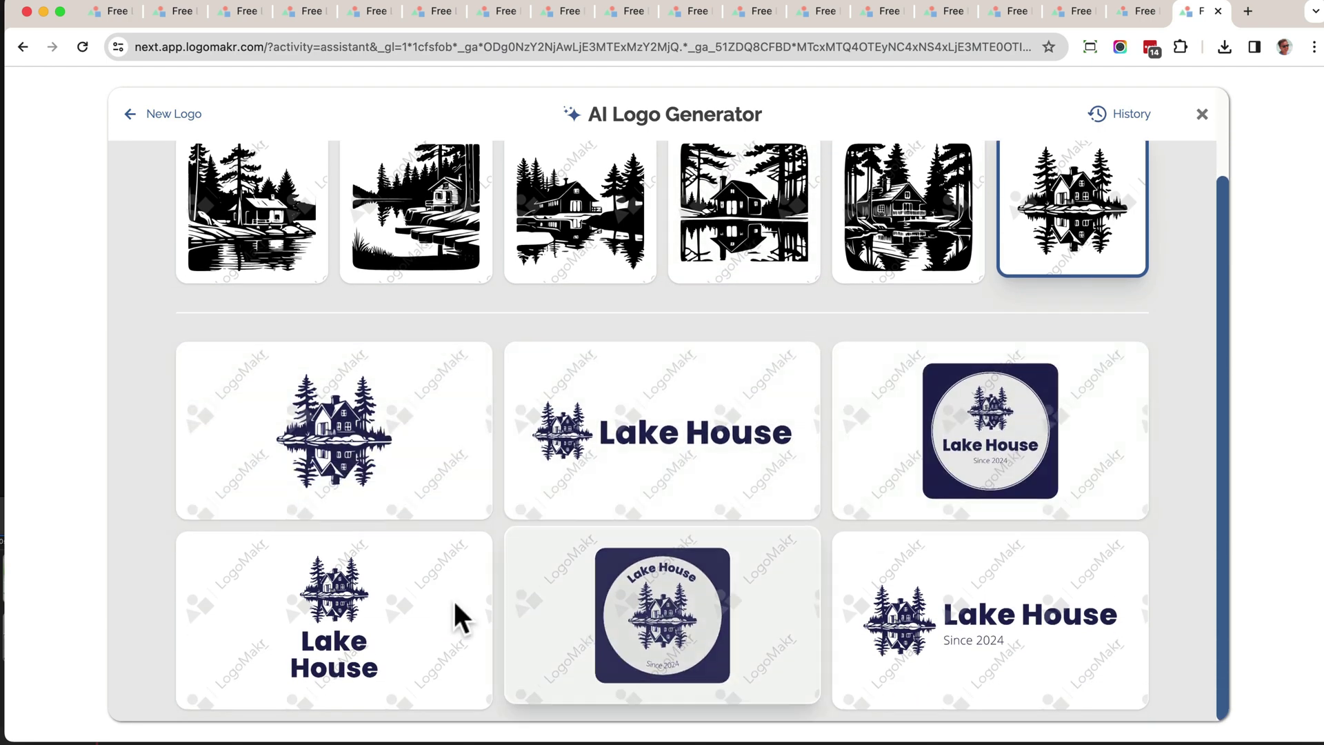
{"action": "scroll", "coordinate": [837, 522], "scroll_direction": "up", "scroll_amount": 1}
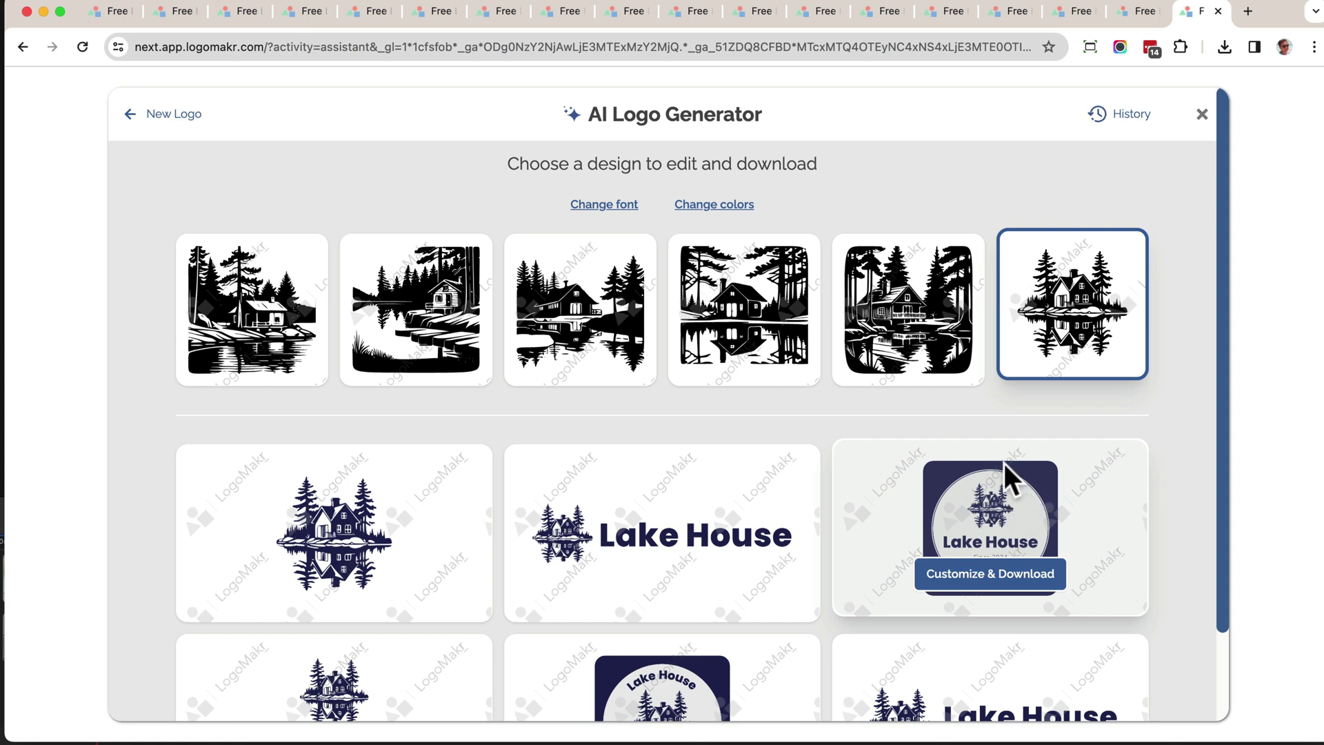
Restyle the Lake House designs with a serif font and black-and-white colours
{"action": "left_click", "coordinate": [592, 219]}
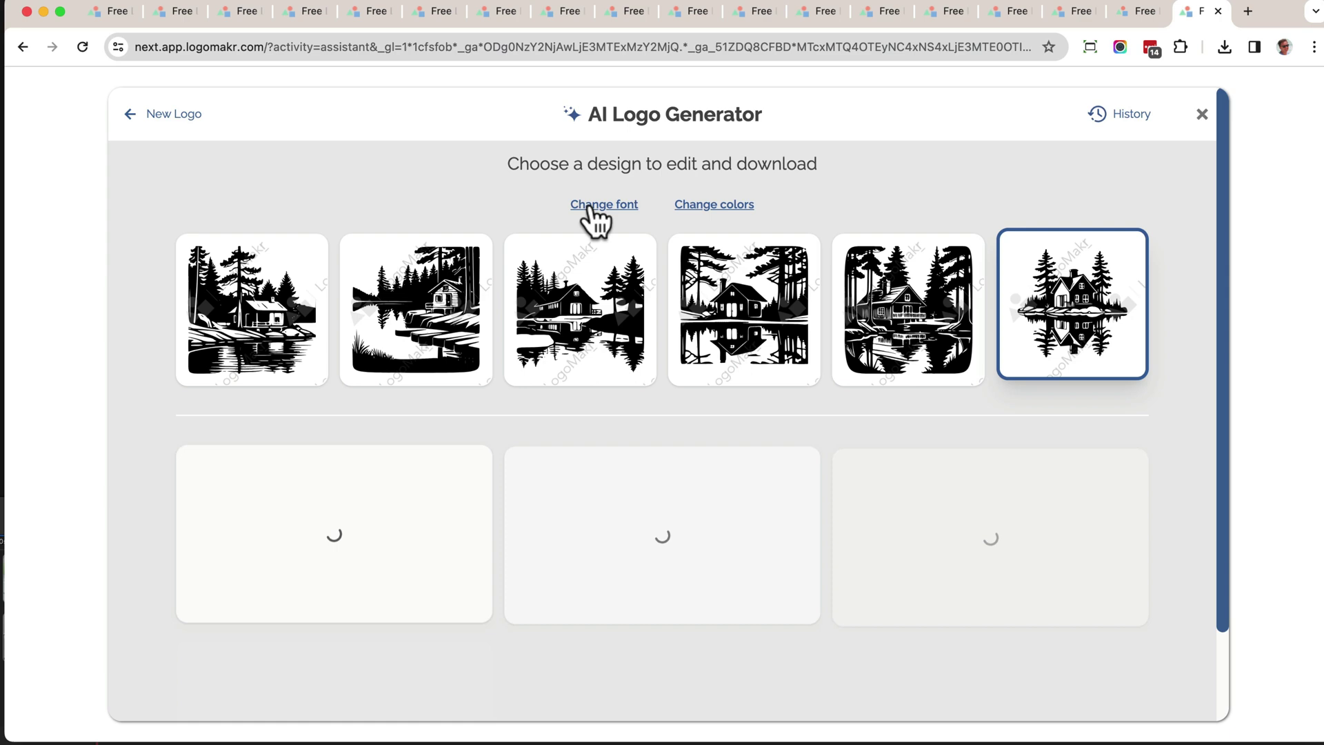
{"action": "mouse_move", "coordinate": [923, 541]}
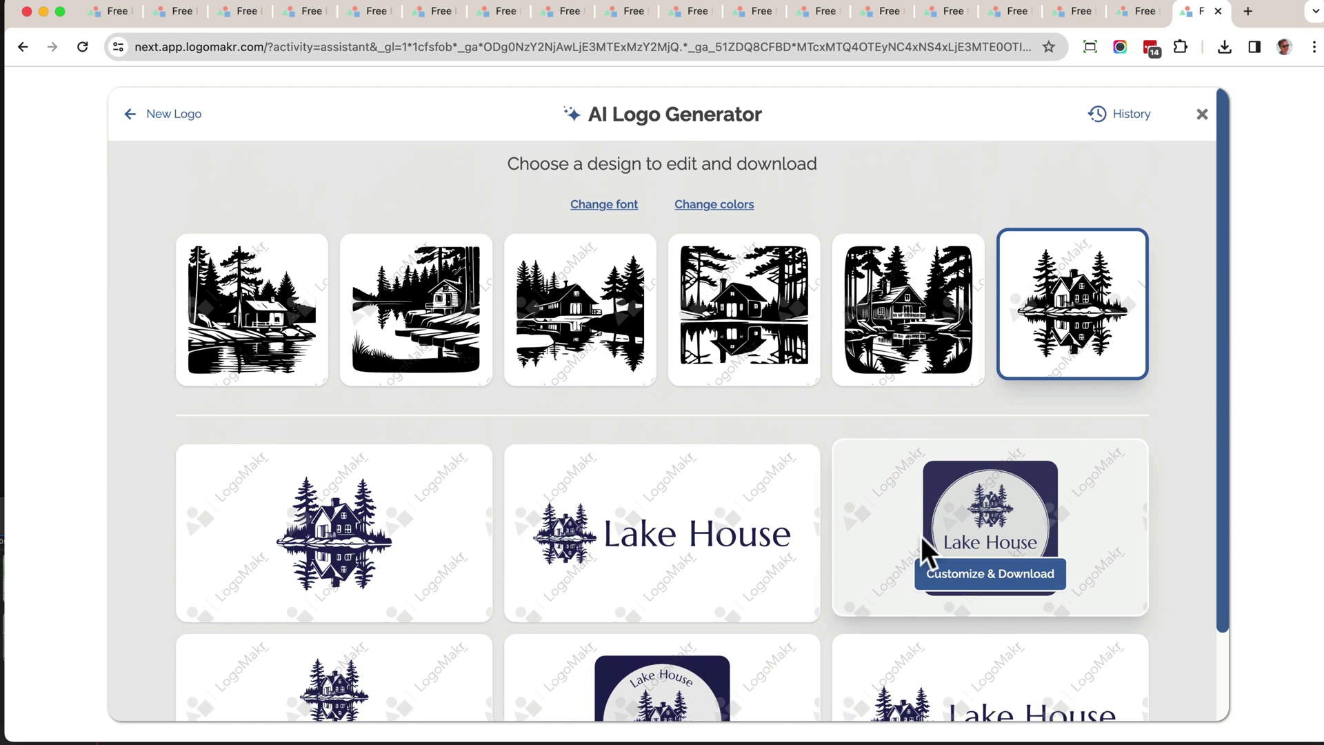
{"action": "left_click", "coordinate": [731, 210]}
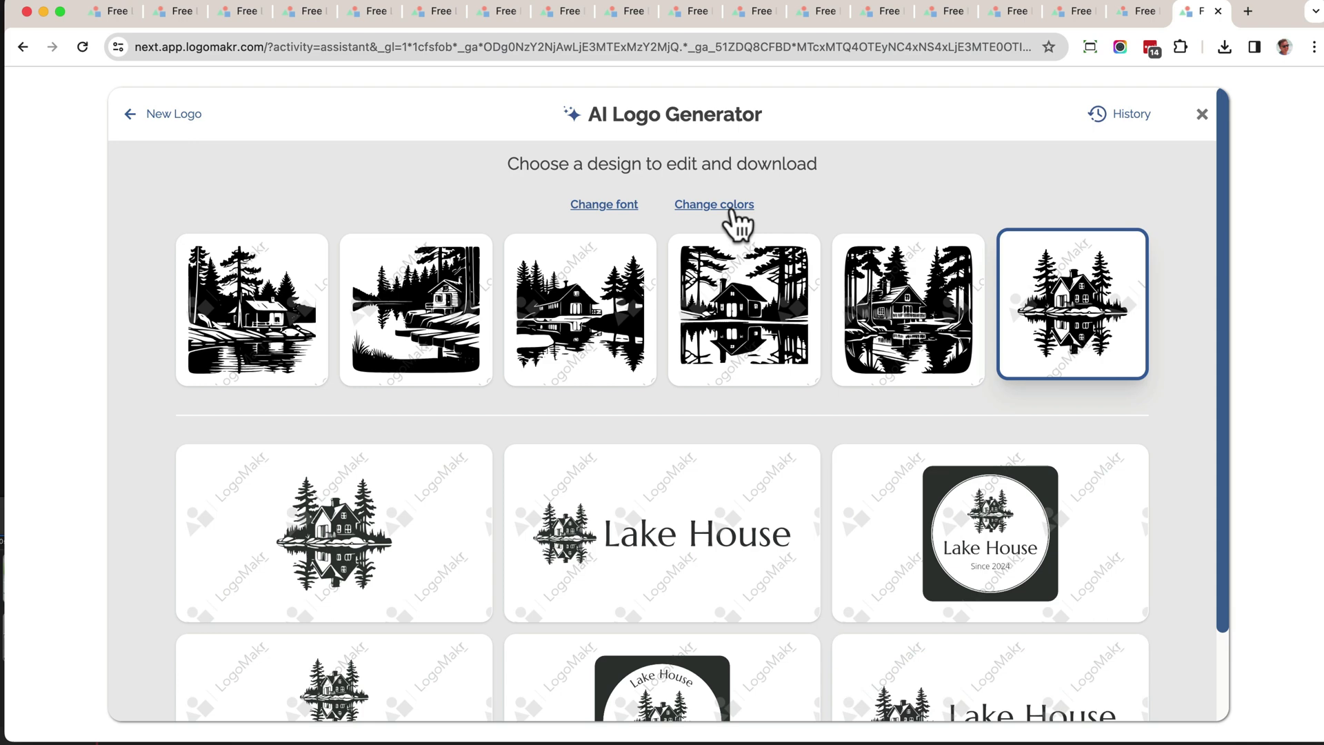
{"action": "mouse_move", "coordinate": [851, 531]}
{"action": "scroll", "coordinate": [850, 528], "scroll_direction": "down", "scroll_amount": 2}
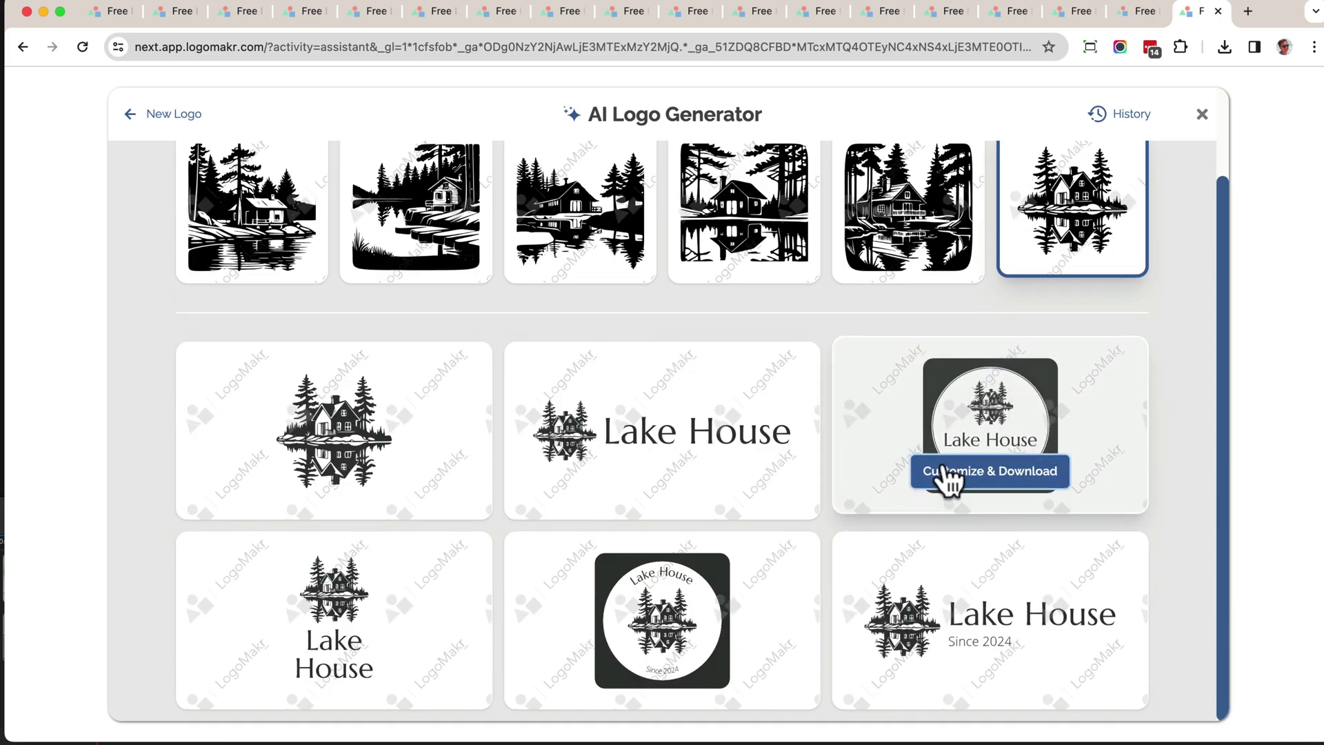
Open the circular Lake House badge in the editor and recolour its cabin clipart dark green 1c6a56
{"action": "left_click", "coordinate": [999, 472]}
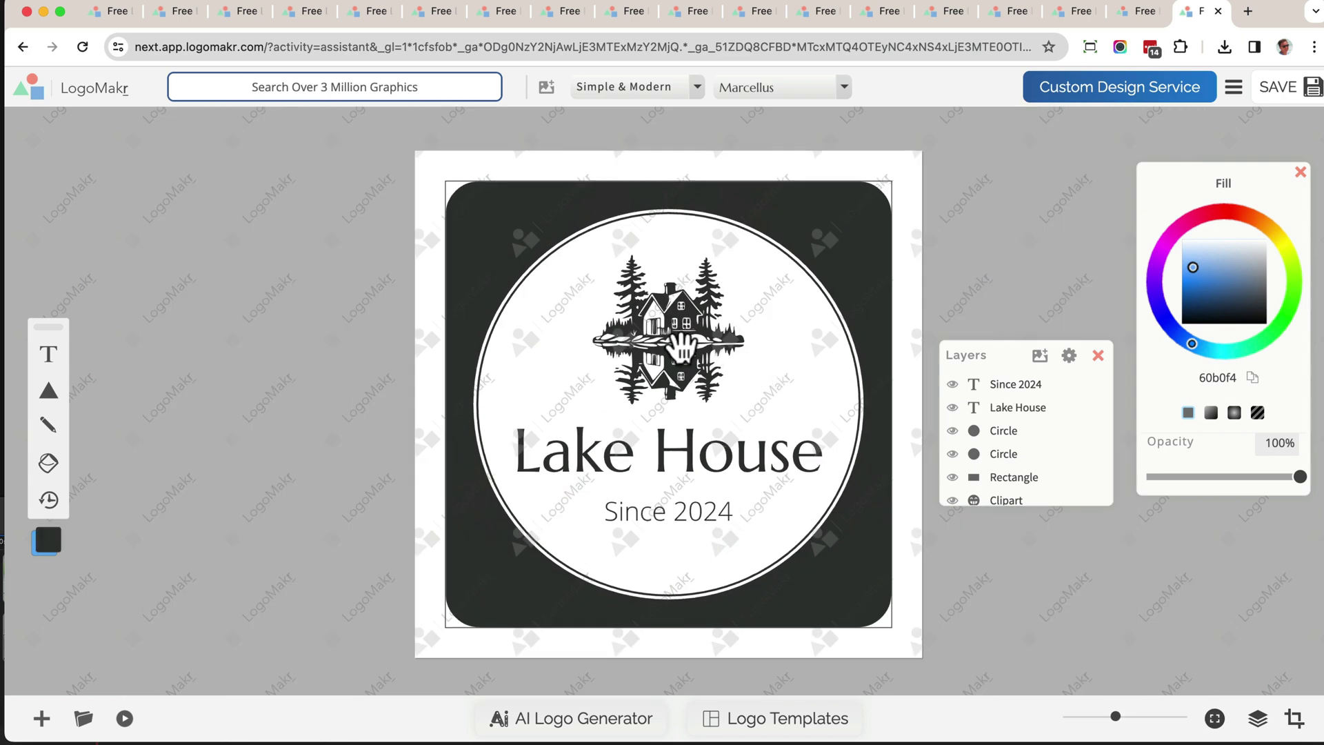
{"action": "left_click", "coordinate": [681, 345]}
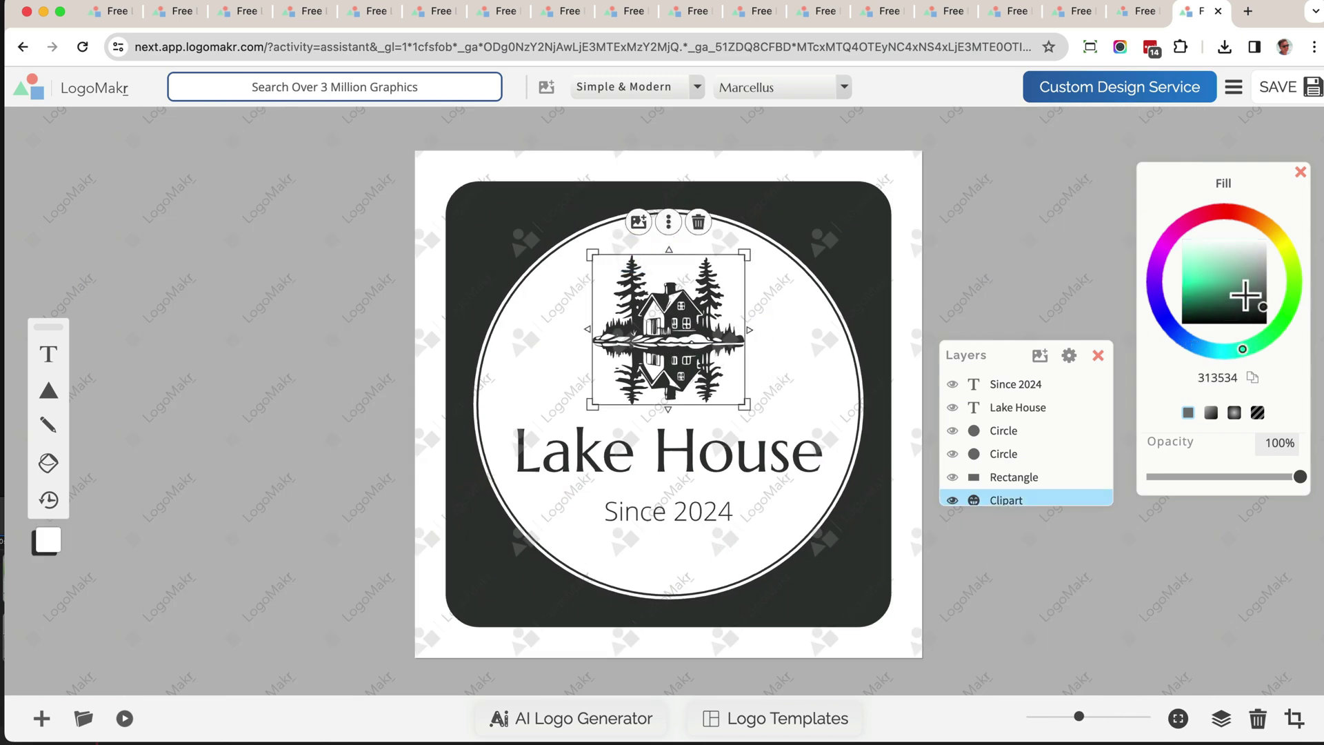
{"action": "left_click_drag", "start_coordinate": [1256, 281], "coordinate": [1217, 294]}
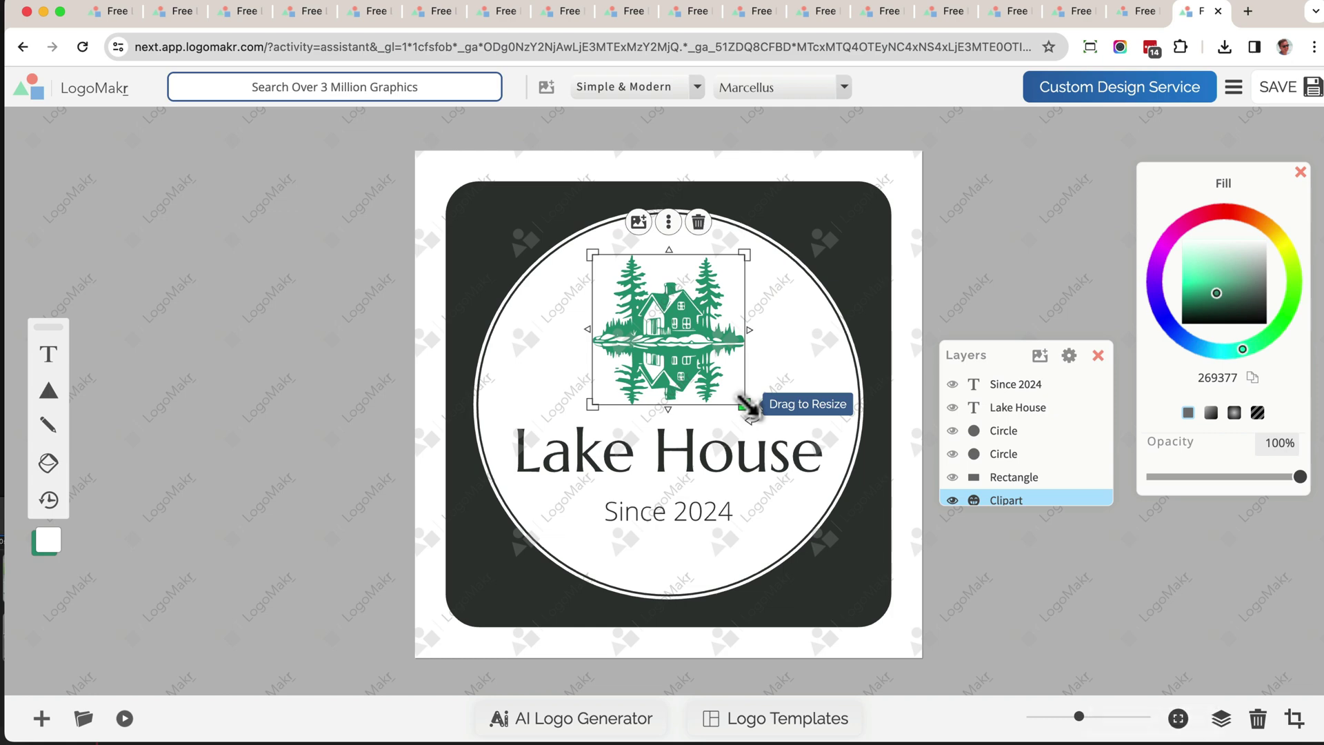
{"action": "scroll", "coordinate": [739, 398], "scroll_direction": "up", "scroll_amount": 1}
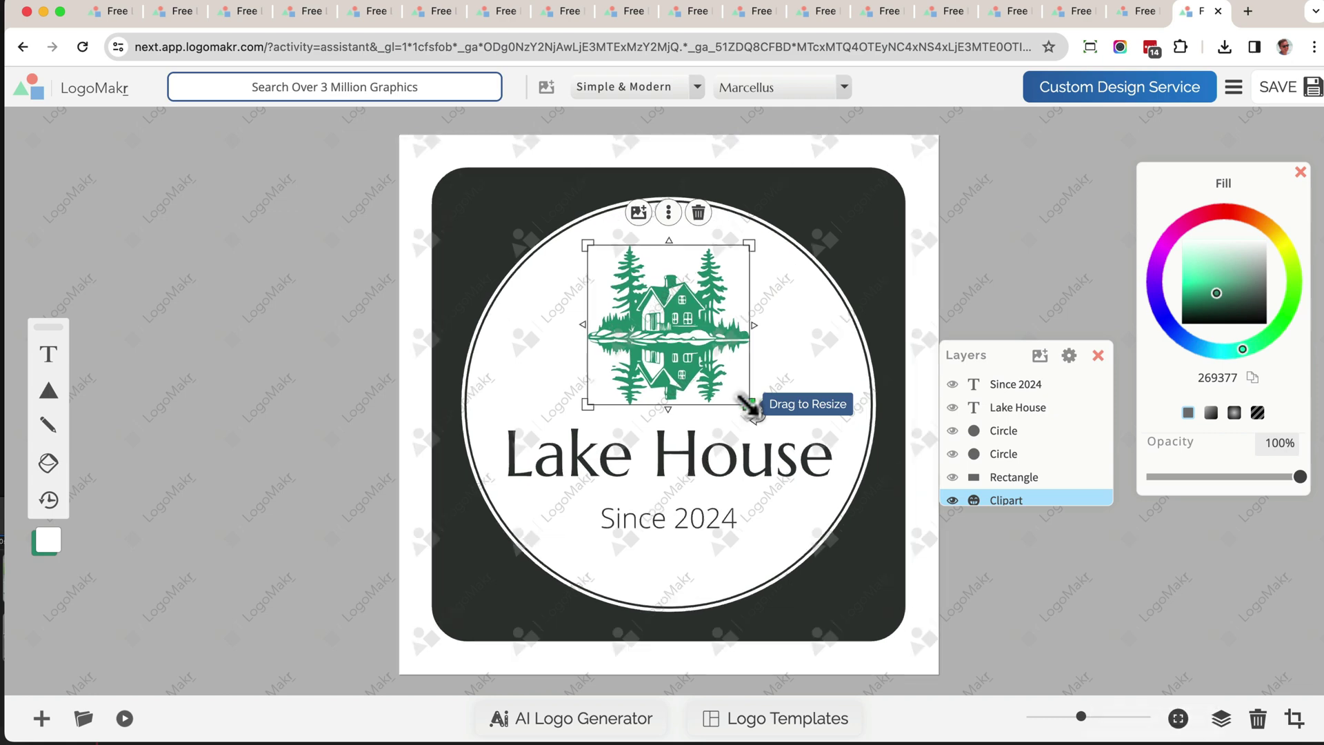
{"action": "left_click_drag", "start_coordinate": [1213, 288], "coordinate": [1218, 304]}
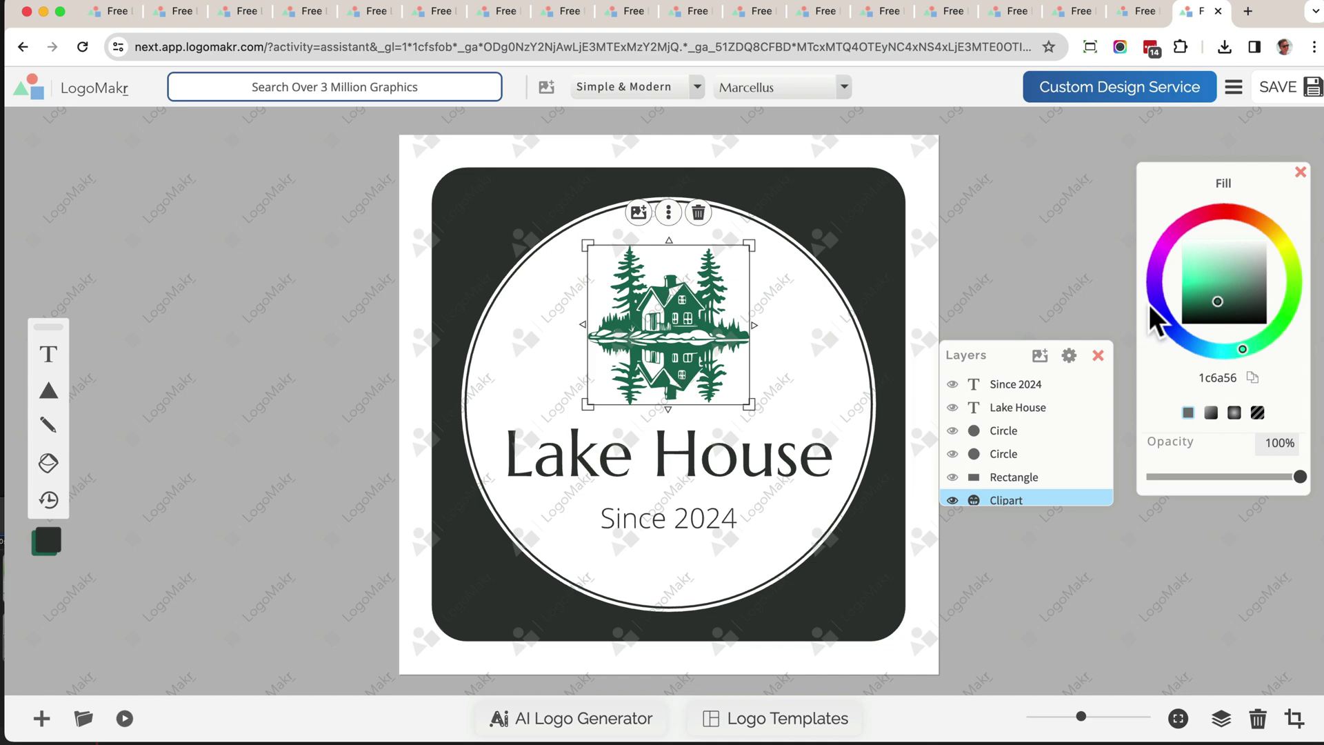
{"action": "left_click", "coordinate": [1250, 378]}
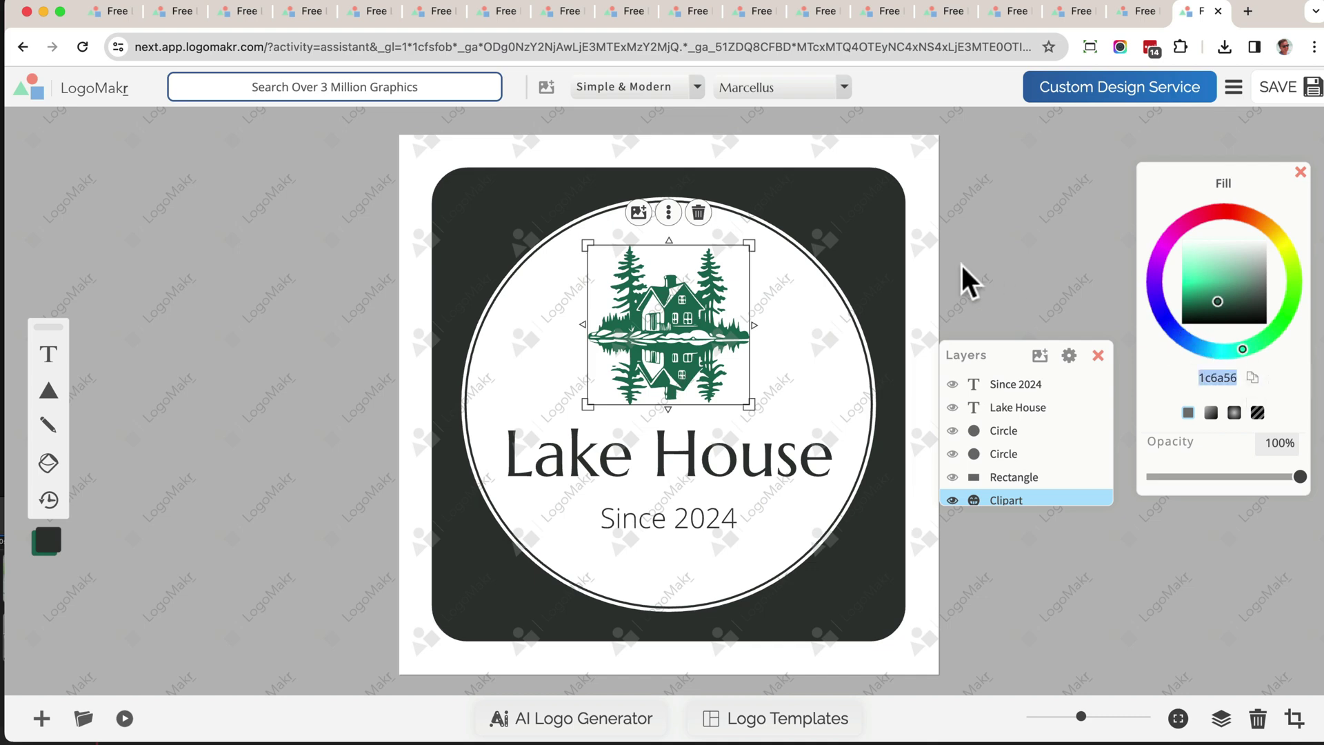
{"action": "left_click", "coordinate": [895, 224]}
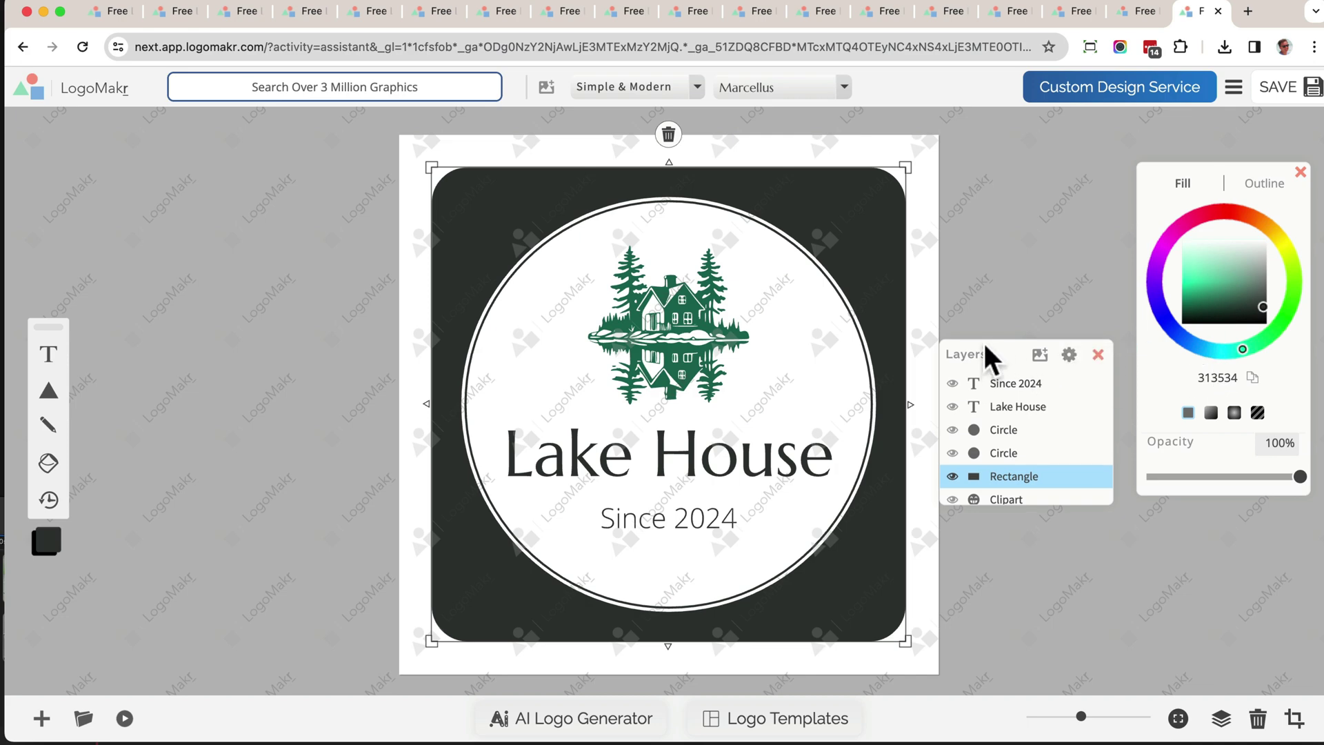
{"action": "left_click_drag", "start_coordinate": [984, 349], "coordinate": [1000, 249]}
{"action": "left_click", "coordinate": [969, 374]}
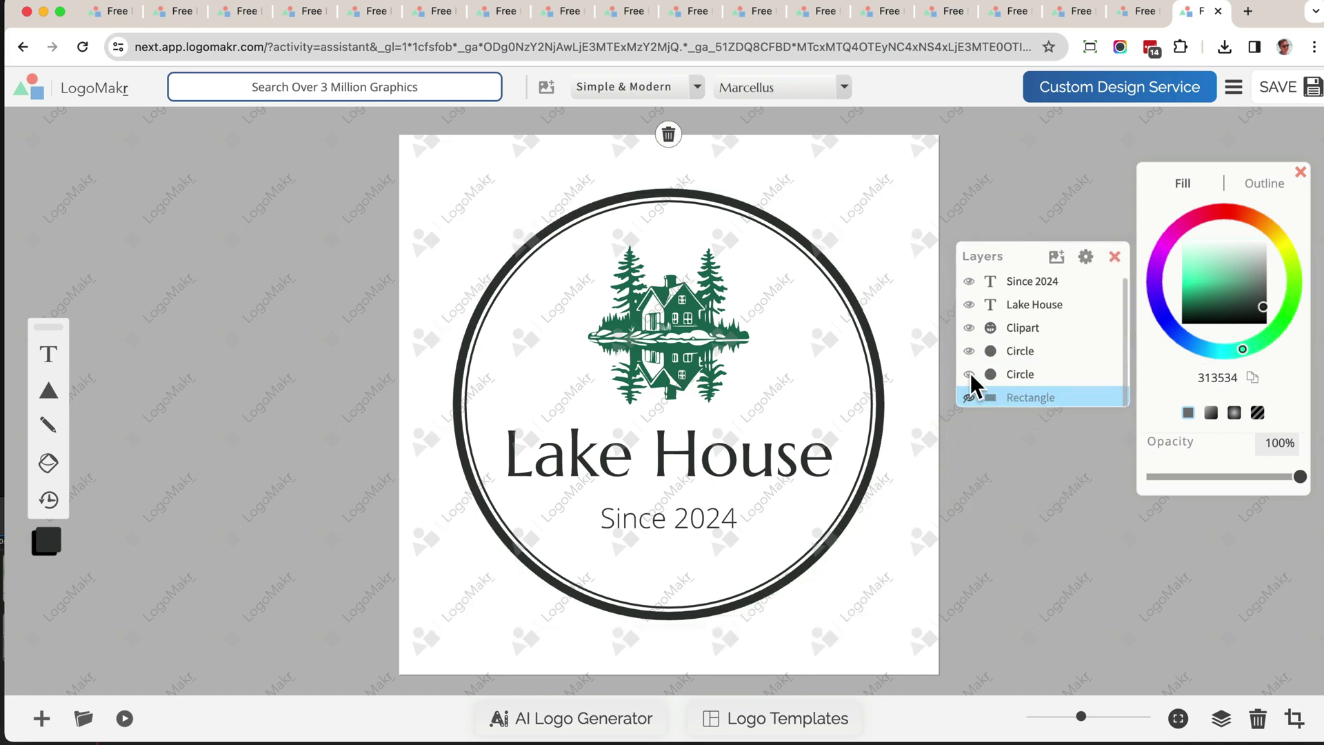
{"action": "left_click", "coordinate": [970, 374]}
{"action": "left_click", "coordinate": [971, 374]}
{"action": "left_click", "coordinate": [970, 397]}
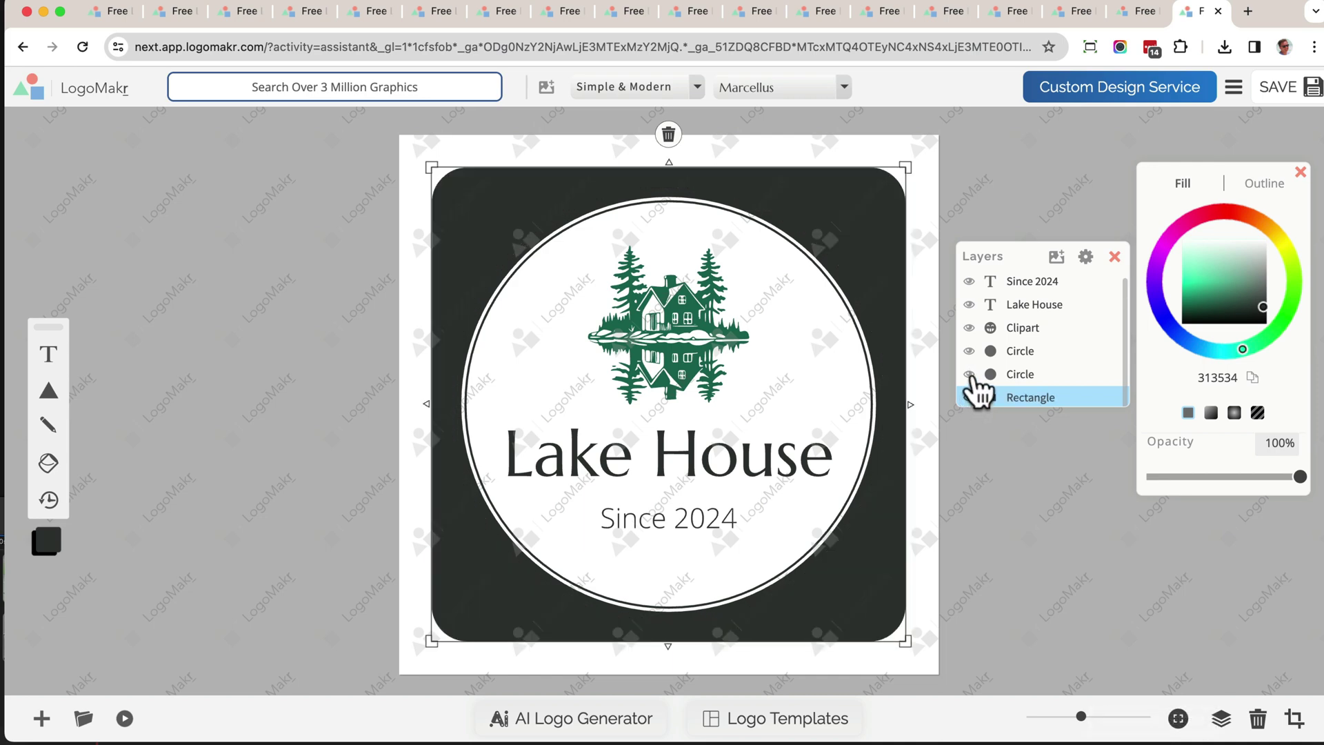
{"action": "left_click", "coordinate": [970, 305]}
{"action": "left_click", "coordinate": [970, 304]}
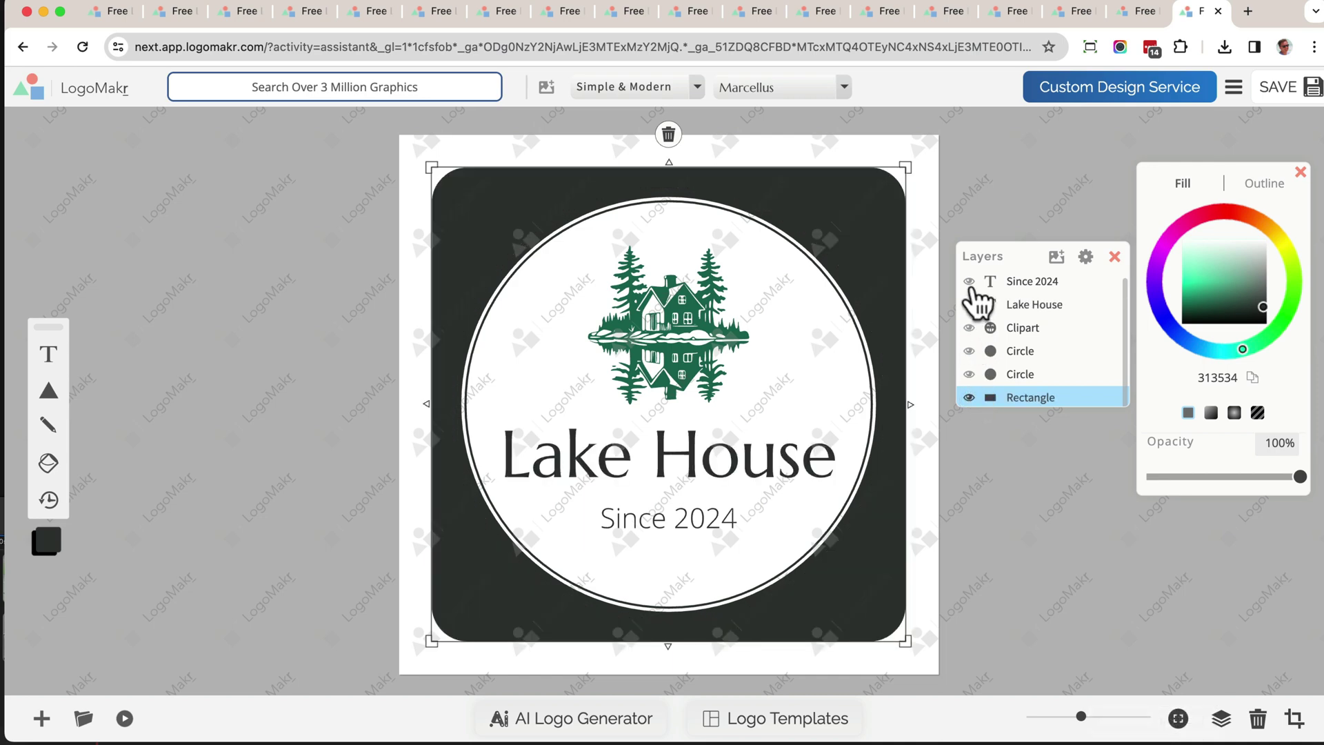
{"action": "left_click", "coordinate": [969, 282]}
{"action": "left_click", "coordinate": [969, 282]}
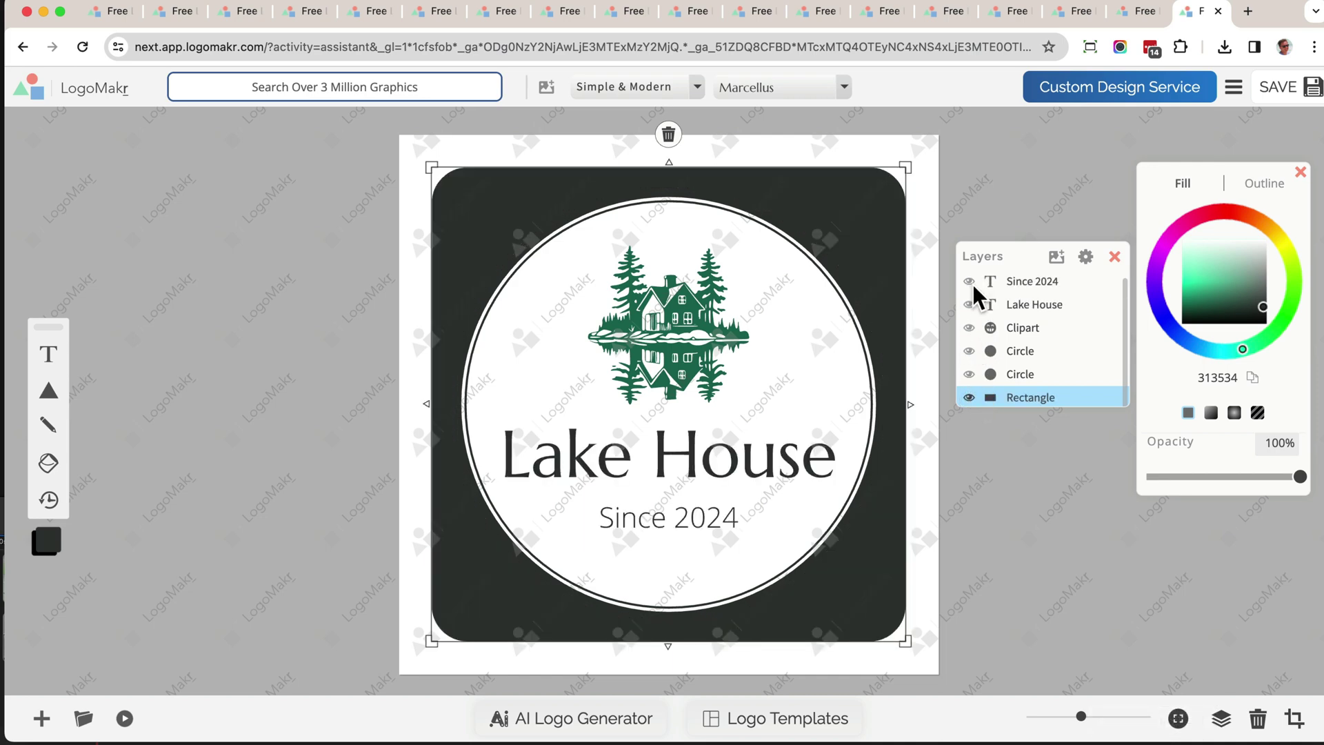
{"action": "left_click", "coordinate": [59, 362]}
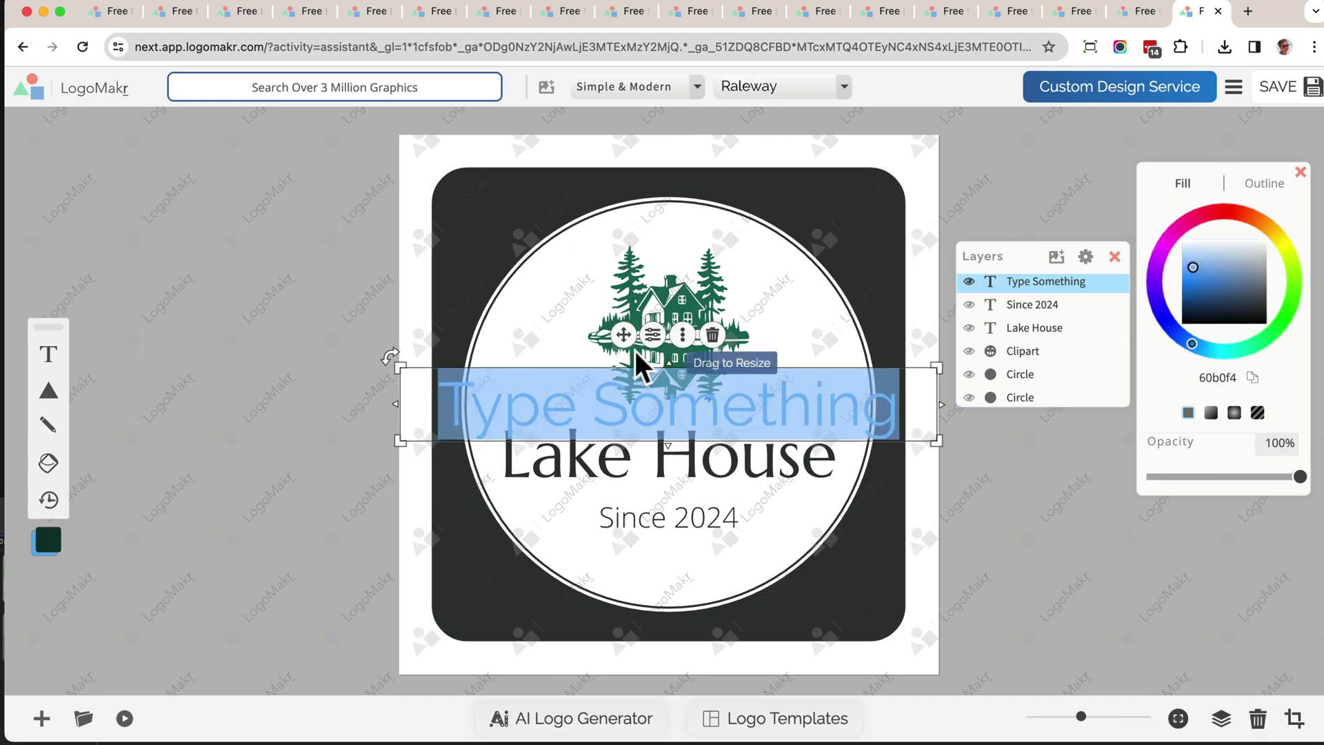
{"action": "left_click_drag", "start_coordinate": [666, 366], "coordinate": [652, 422]}
{"action": "left_click", "coordinate": [745, 392]}
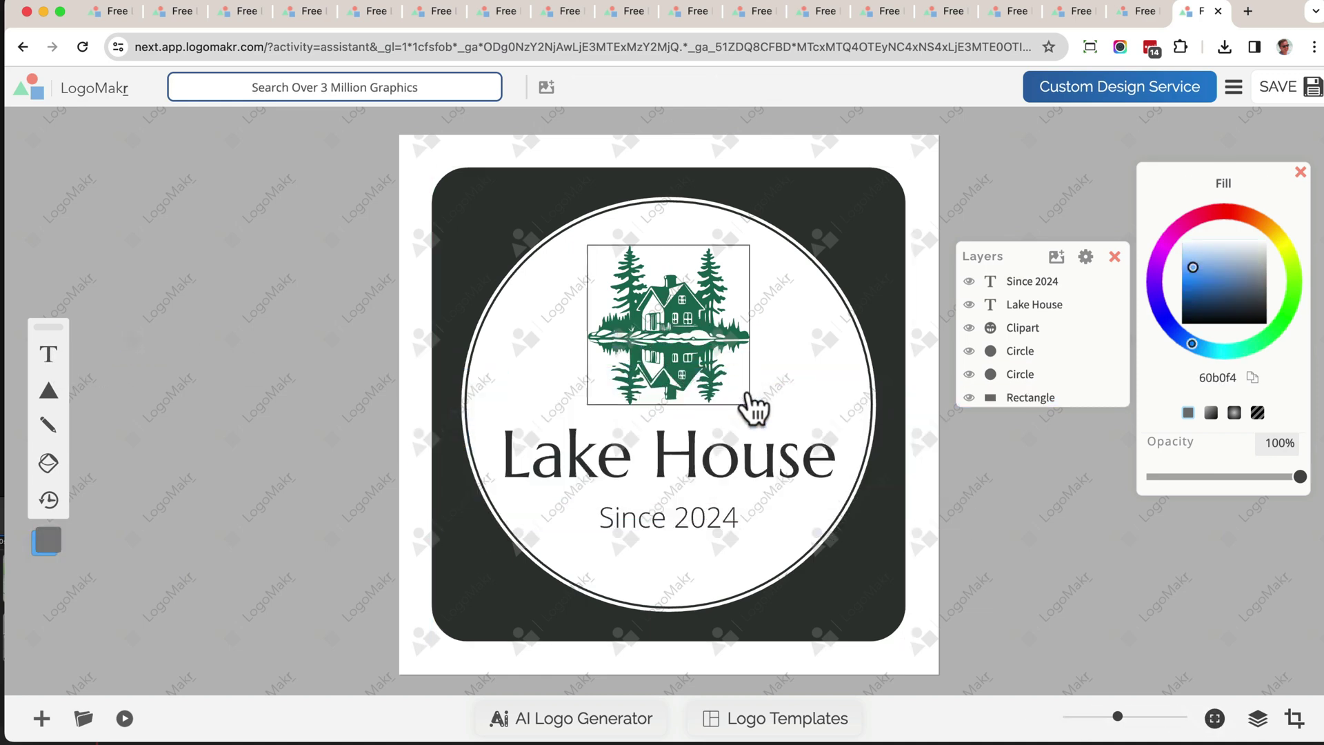
{"action": "left_click", "coordinate": [356, 87]}
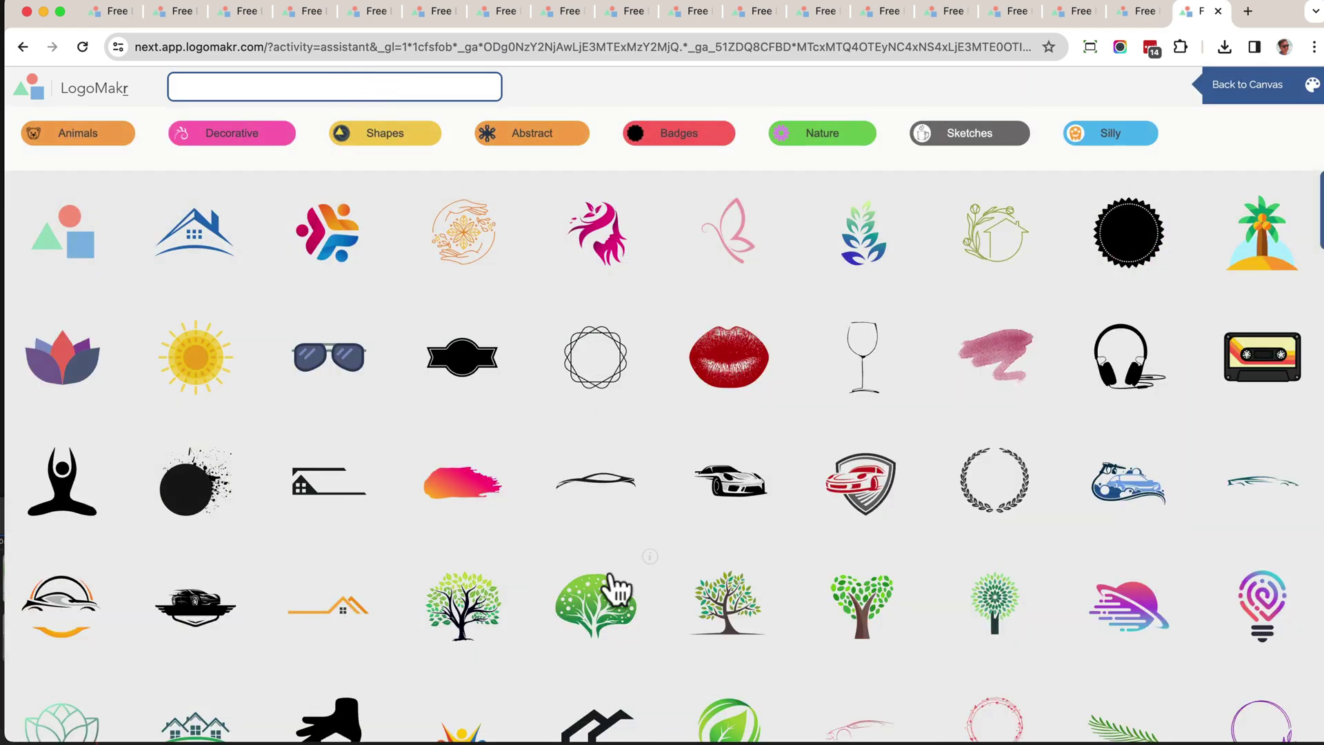
{"action": "left_click", "coordinate": [599, 601]}
{"action": "left_click_drag", "start_coordinate": [774, 319], "coordinate": [778, 376]}
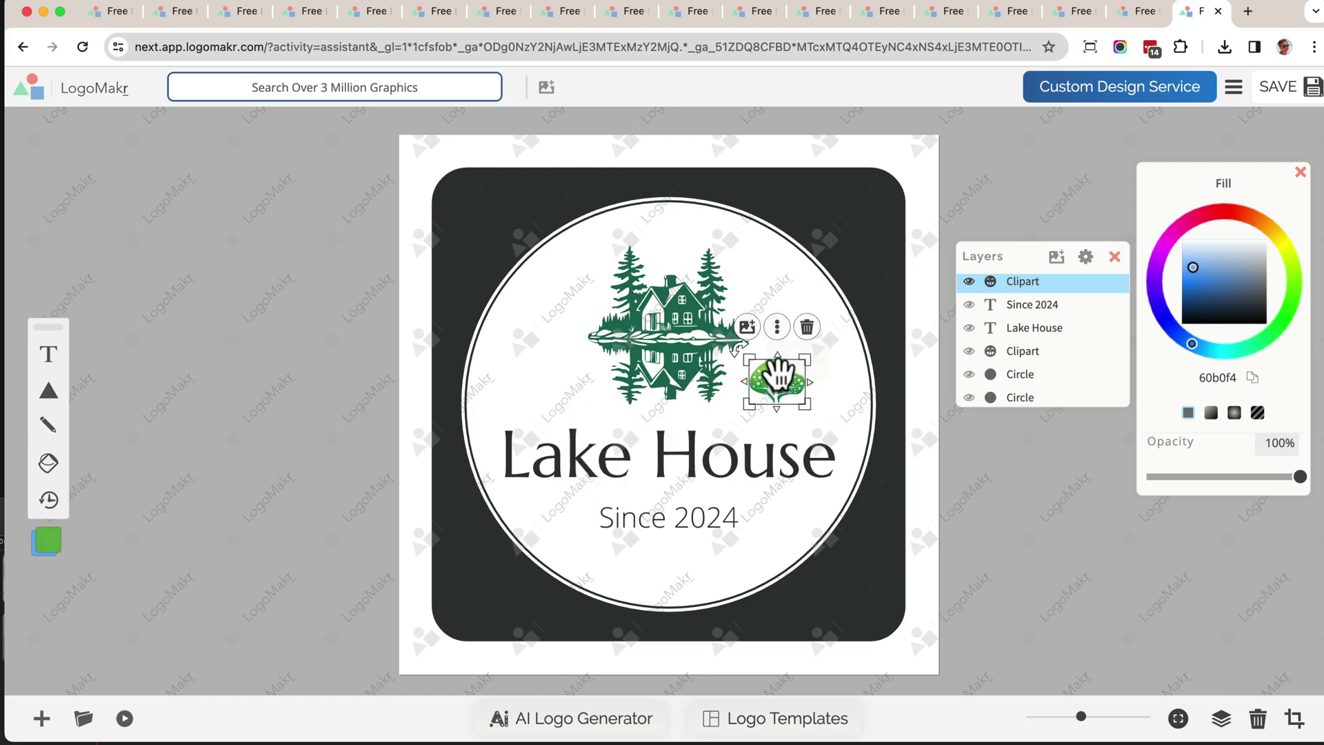
{"action": "left_click", "coordinate": [805, 325]}
{"action": "left_click", "coordinate": [584, 338]}
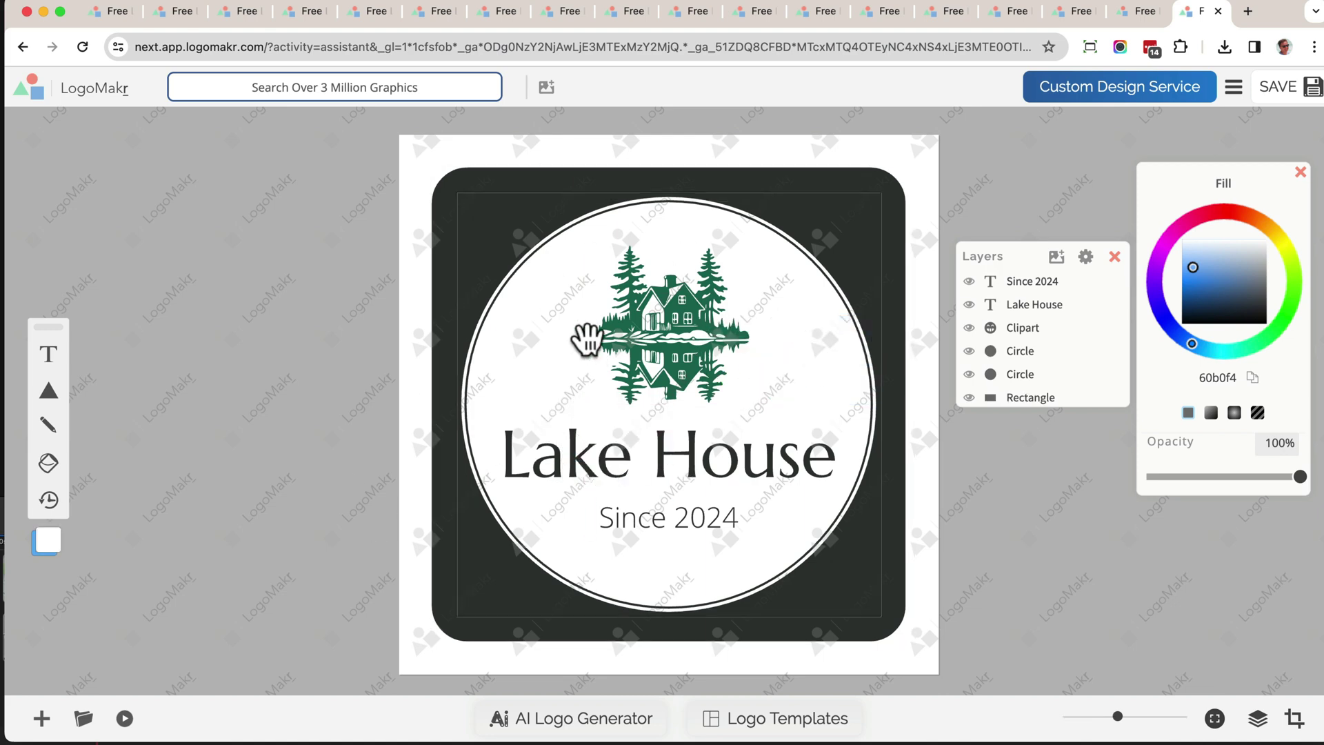
{"action": "left_click", "coordinate": [900, 191]}
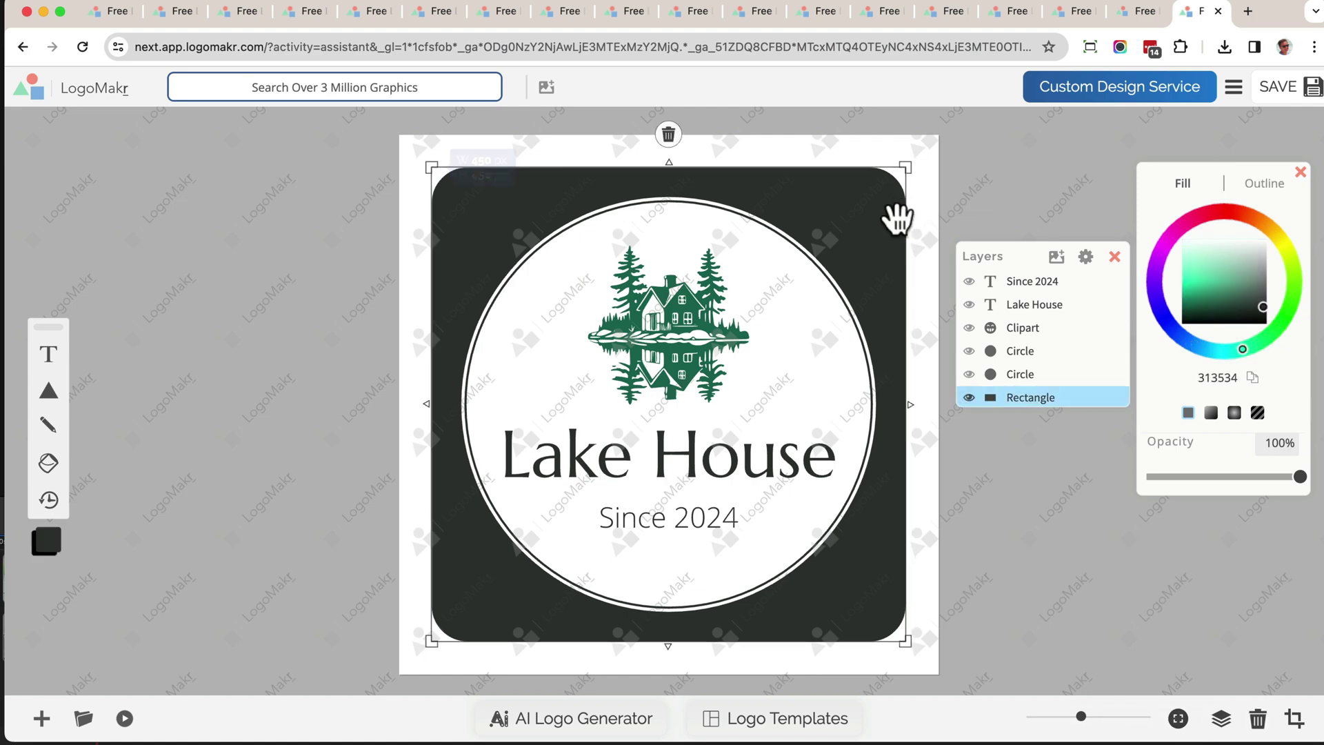
Fill the rounded-square background with the cabin's green, 1c6a56
{"action": "left_click", "coordinate": [669, 327]}
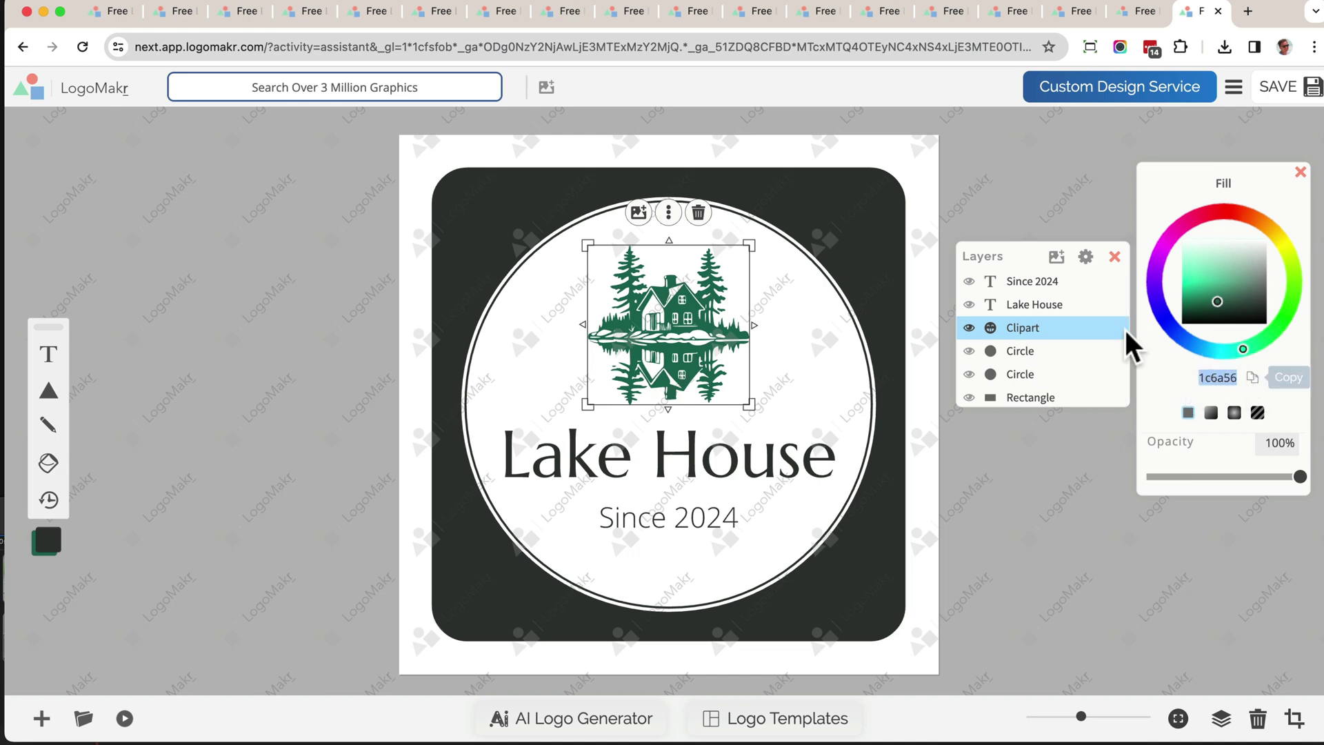
{"action": "left_click", "coordinate": [890, 222]}
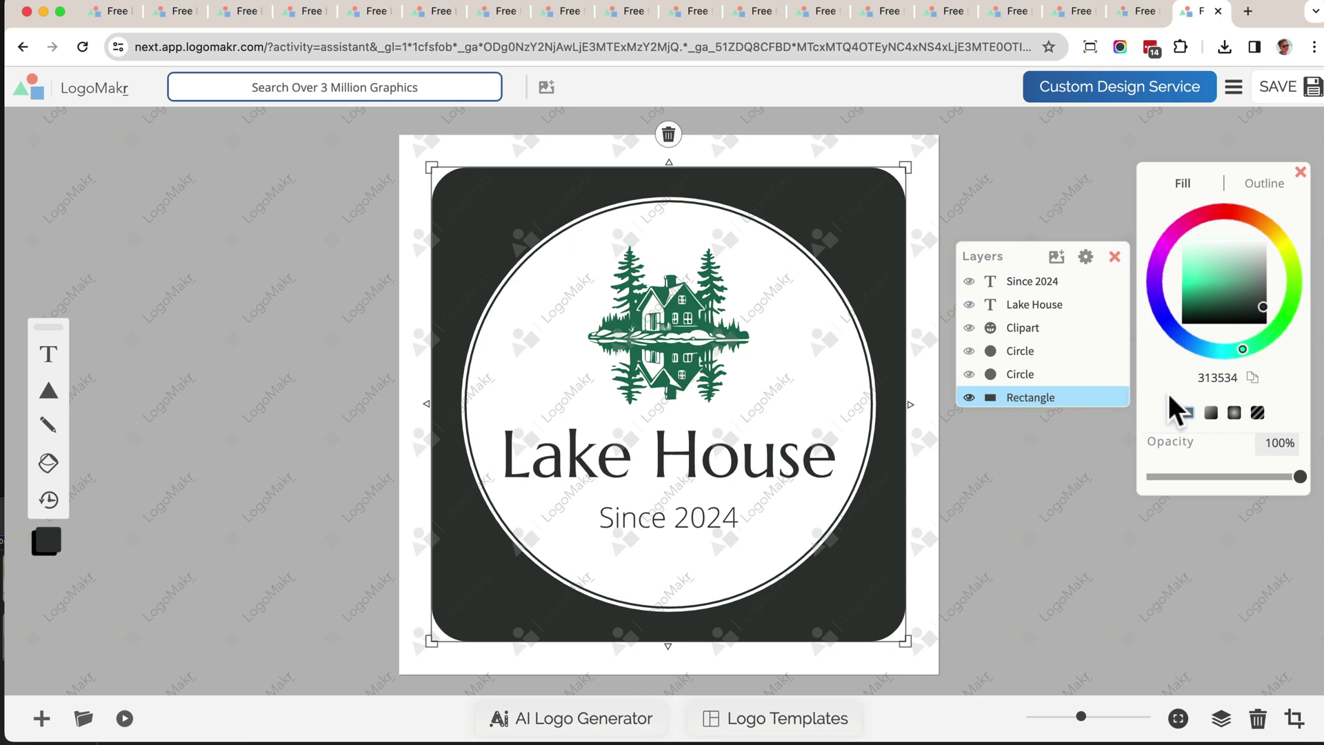
{"action": "double_click", "coordinate": [1219, 378]}
{"action": "key", "text": "ctrl+v"}
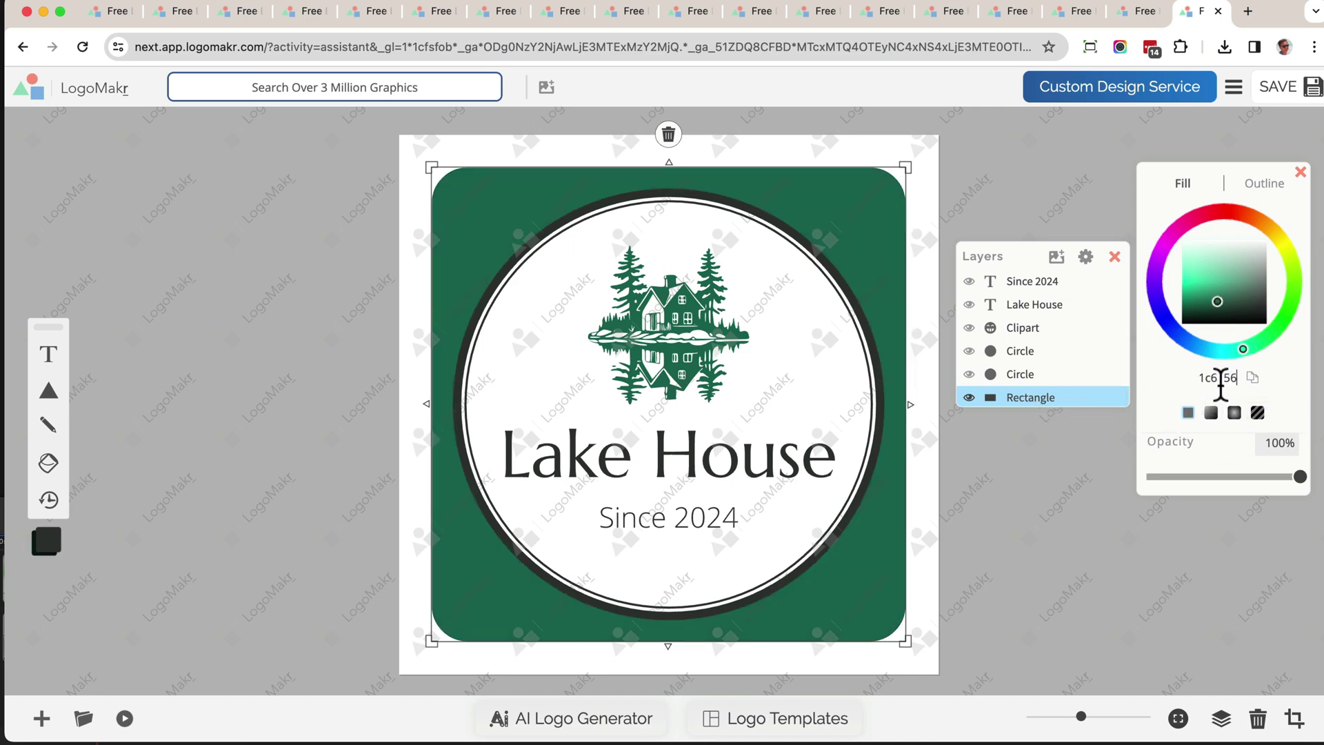
{"action": "left_click", "coordinate": [1080, 196]}
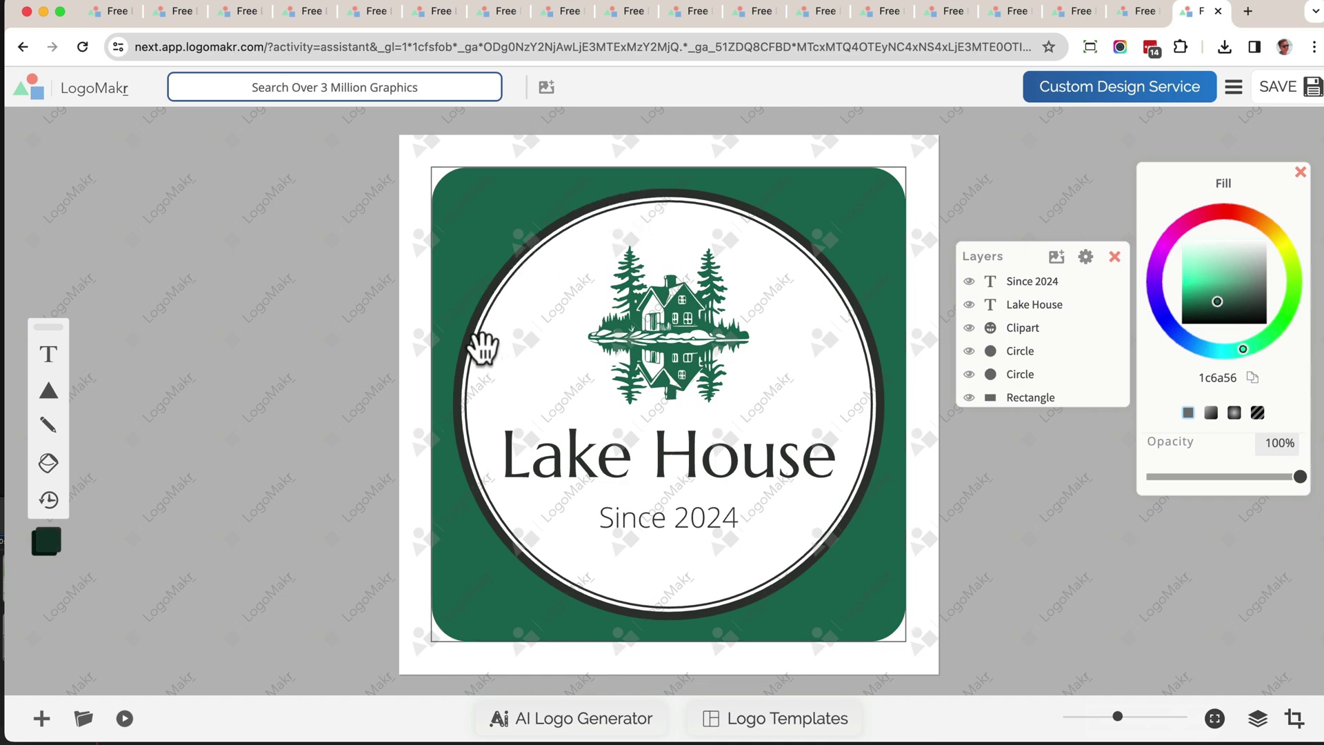
Make the thin circle outline green and the thick ring darker green 113f33
{"action": "left_click", "coordinate": [1023, 351]}
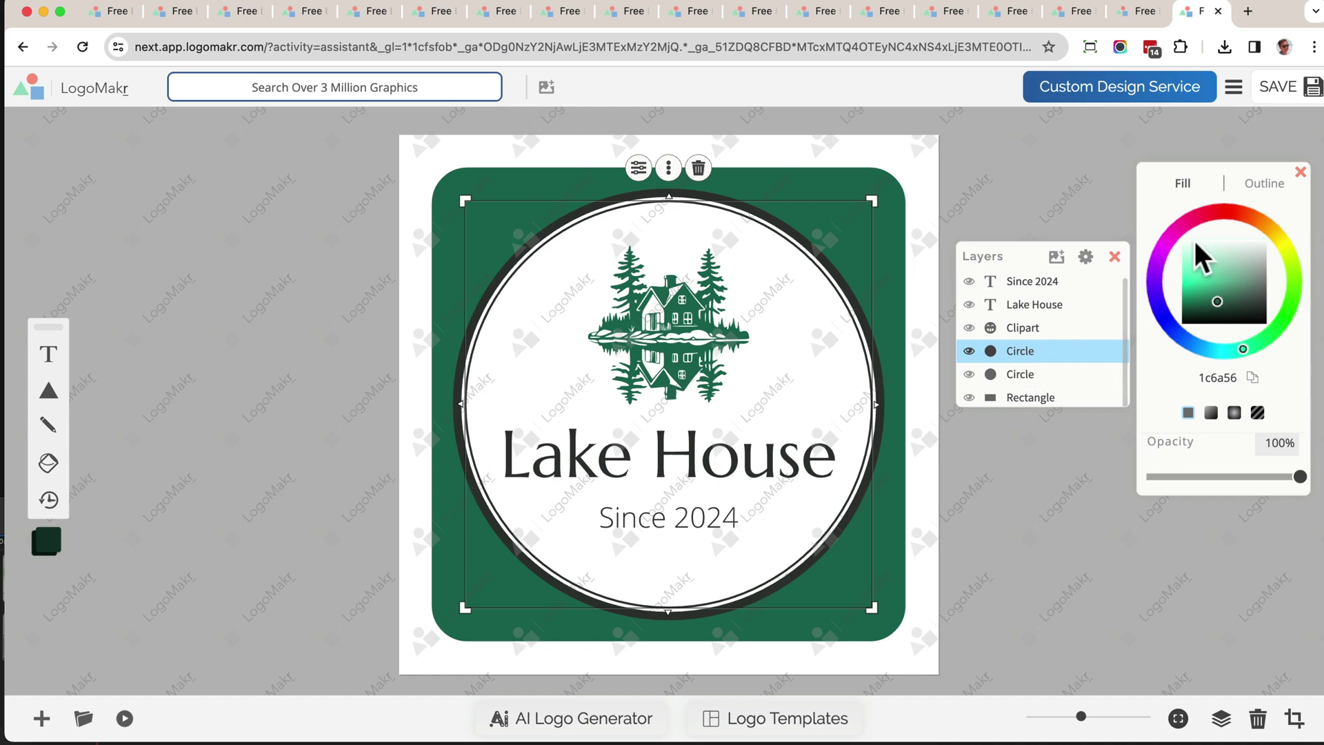
{"action": "left_click", "coordinate": [1262, 186]}
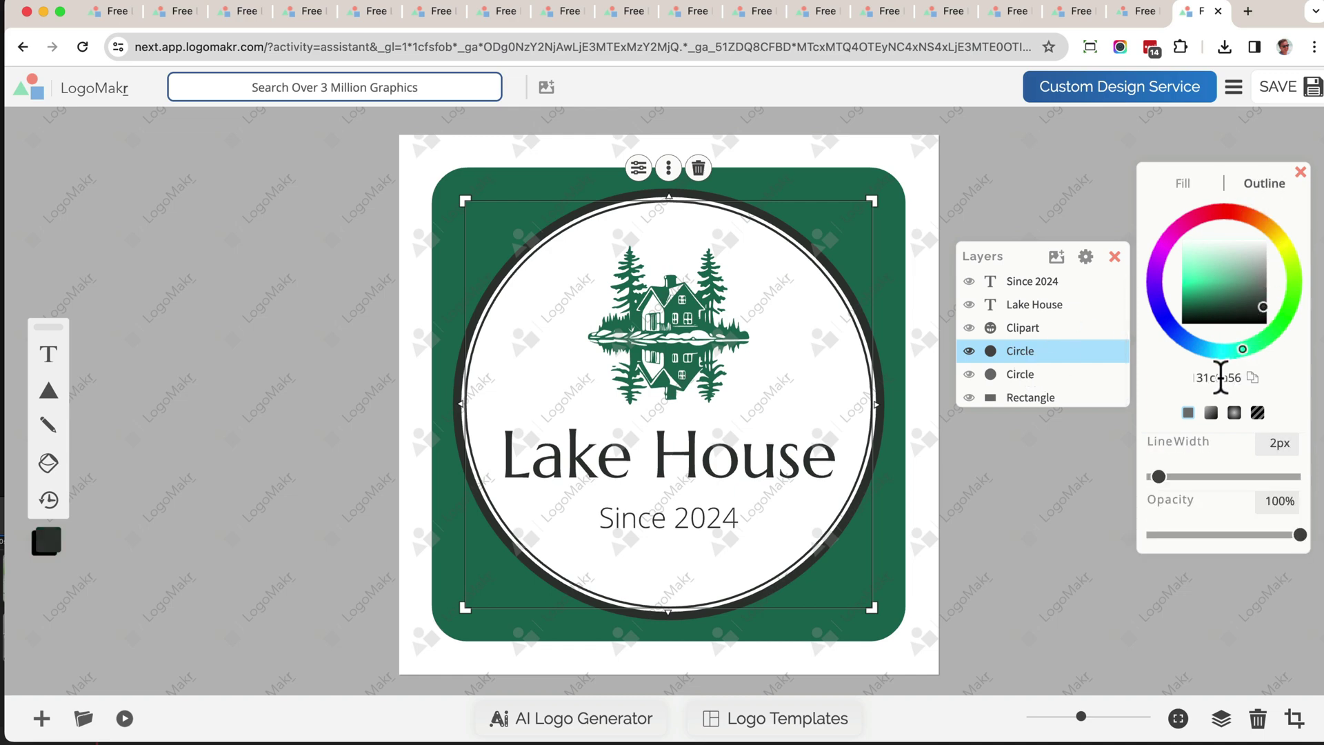
{"action": "mouse_move", "coordinate": [1249, 295]}
{"action": "left_mouse_down"}
{"action": "mouse_move", "coordinate": [1226, 271]}
{"action": "mouse_move", "coordinate": [1224, 298]}
{"action": "left_mouse_up"}
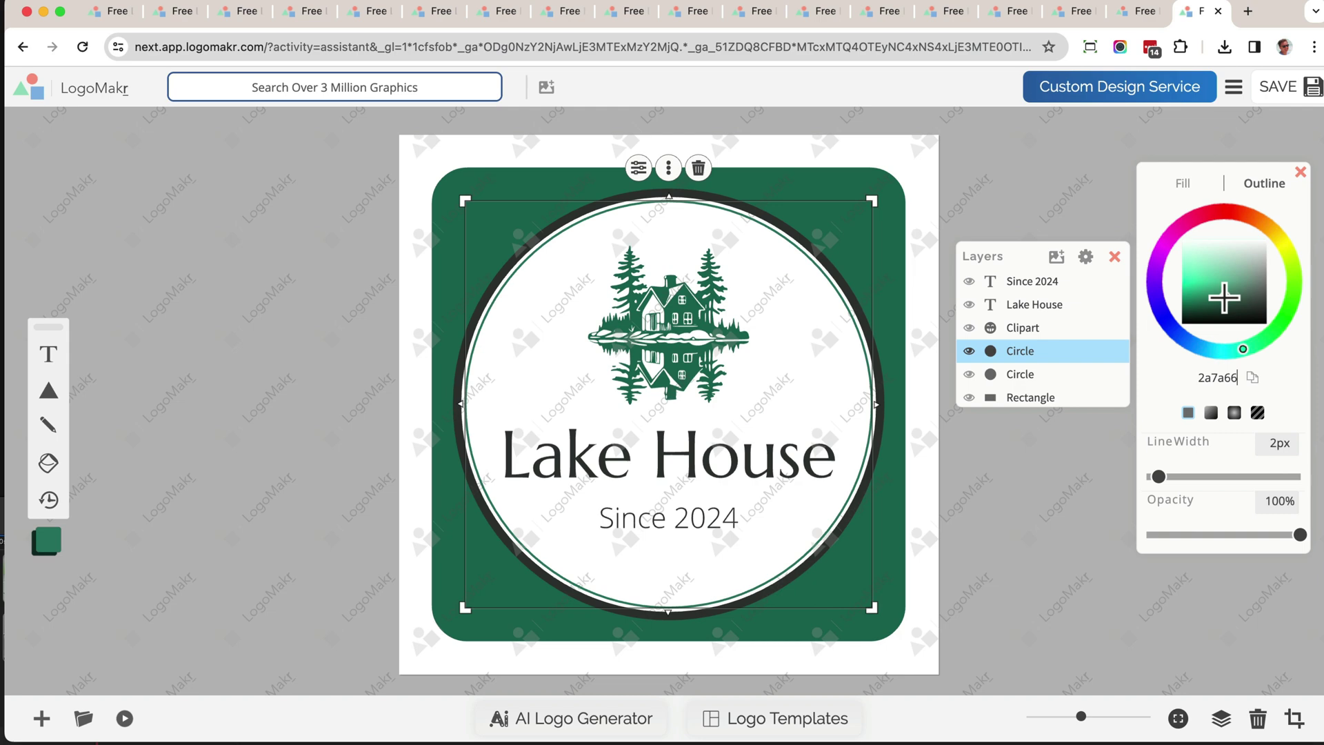
{"action": "left_click", "coordinate": [1054, 374]}
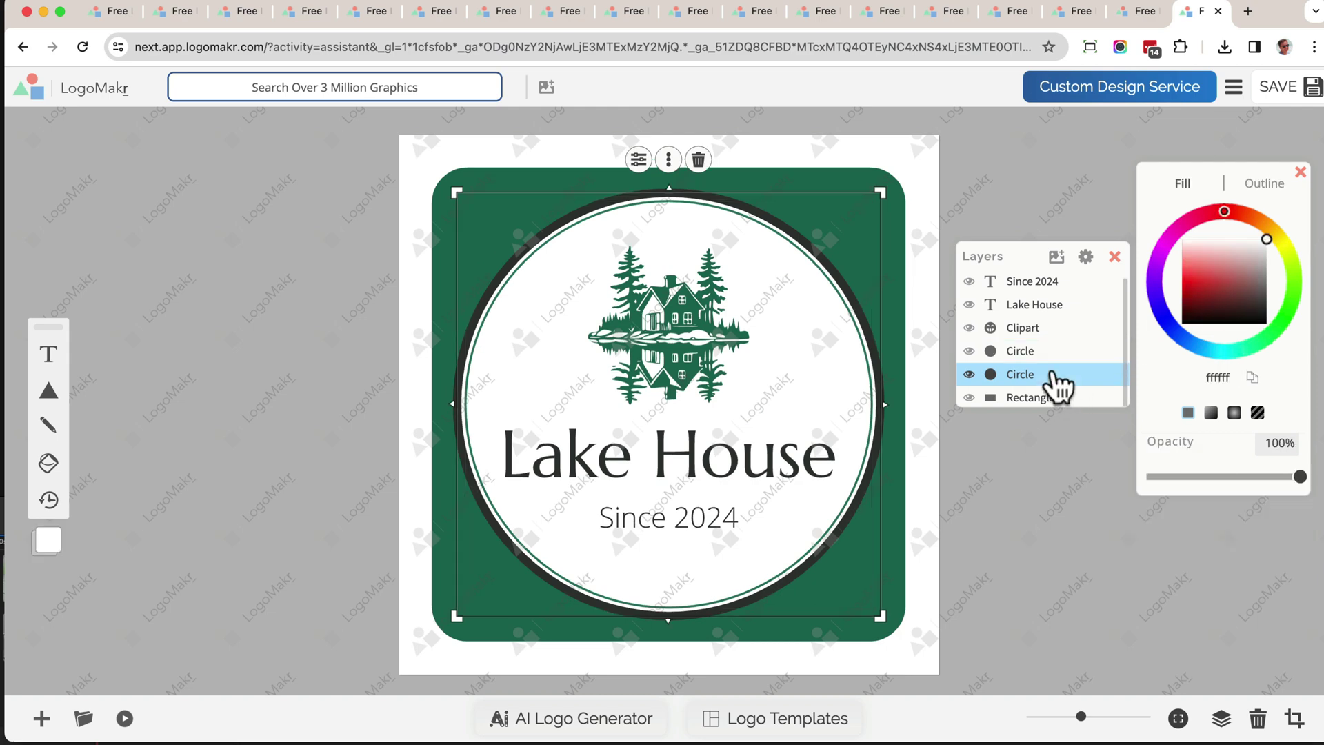
{"action": "left_click", "coordinate": [1272, 182]}
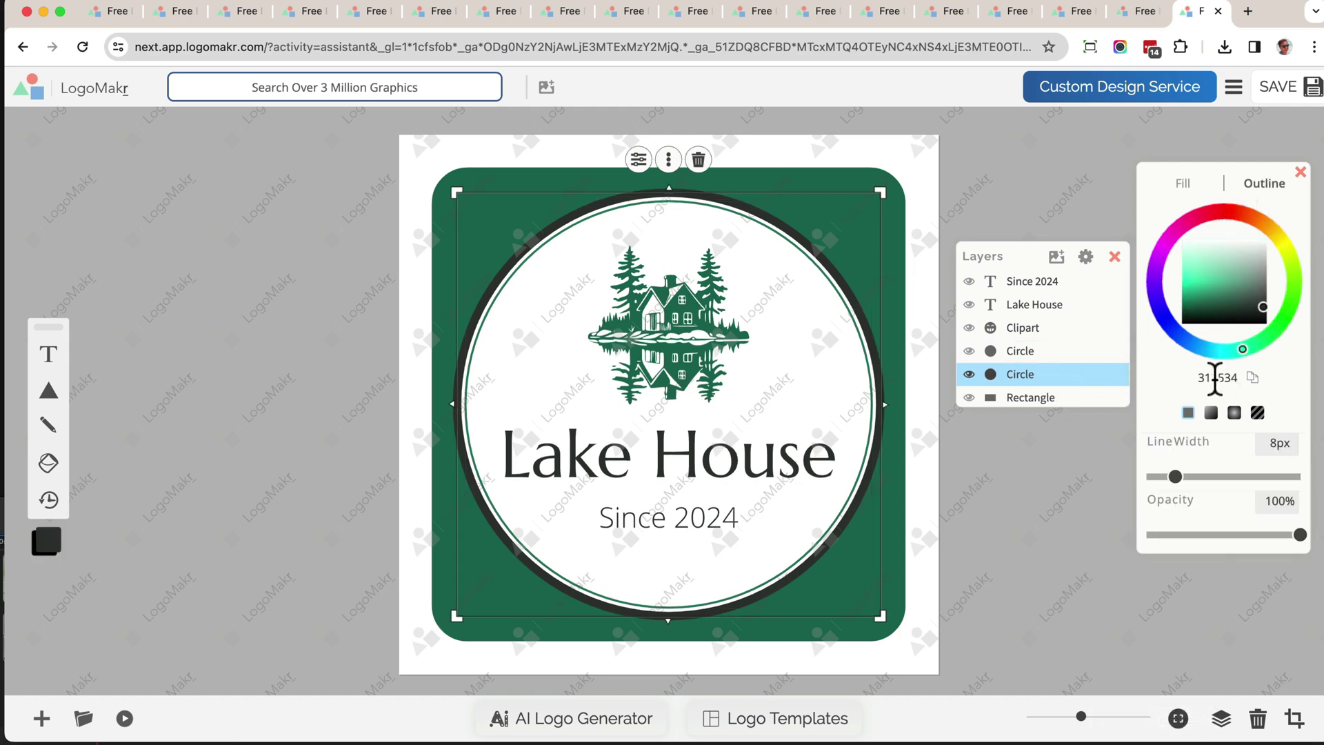
{"action": "key", "text": "super+v"}
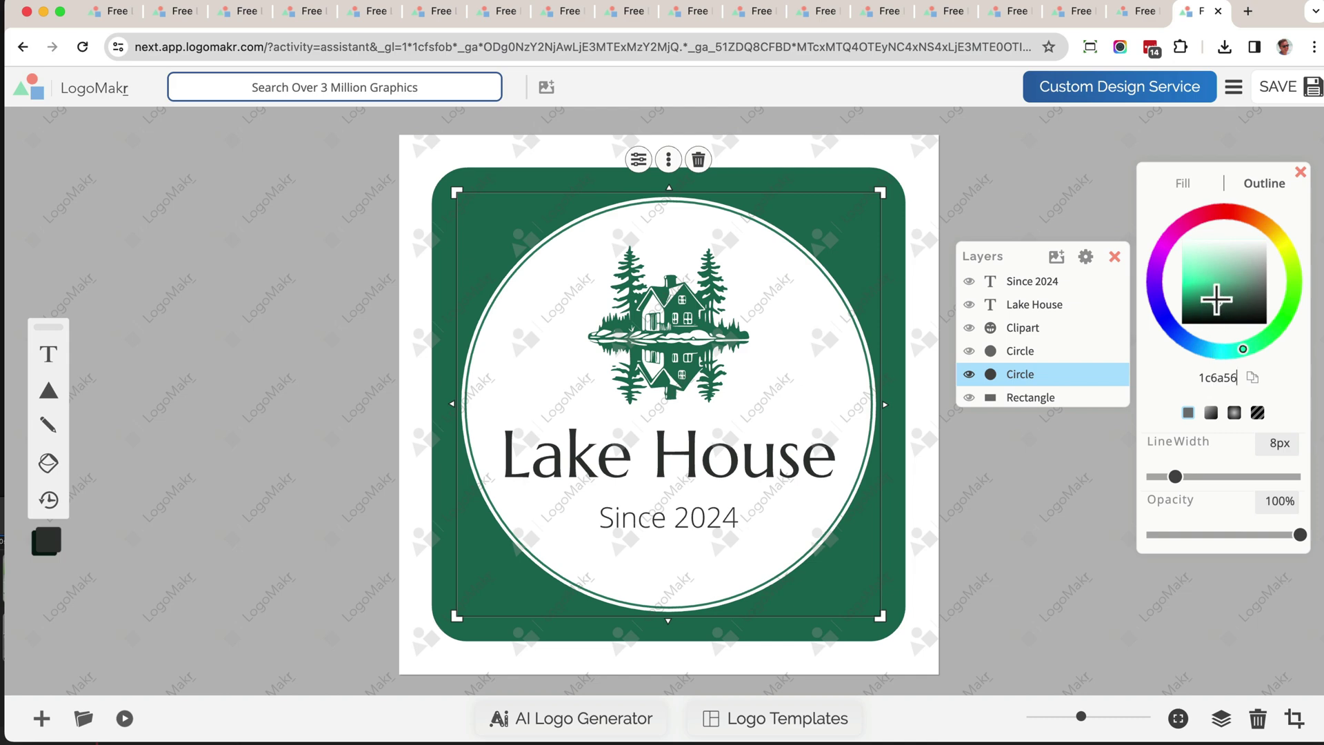
{"action": "left_click_drag", "start_coordinate": [1216, 300], "coordinate": [1217, 311]}
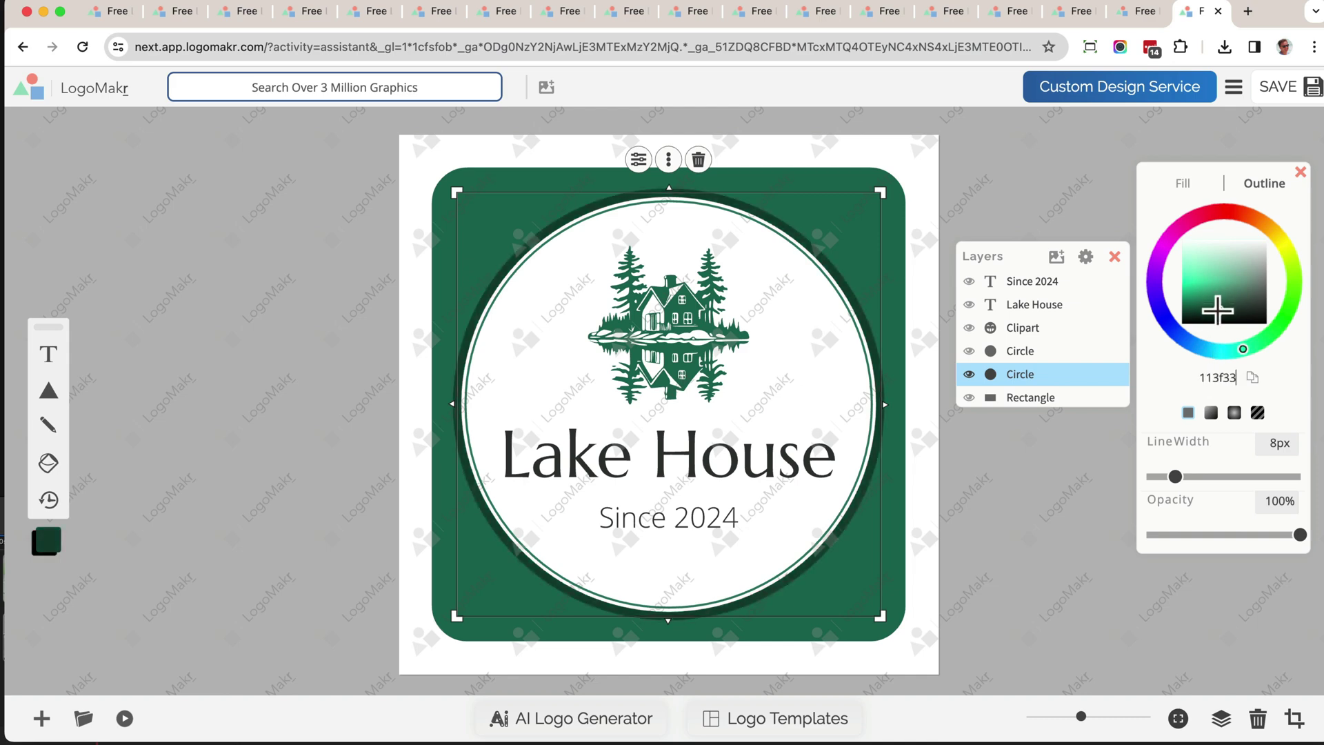
{"action": "left_click", "coordinate": [667, 475]}
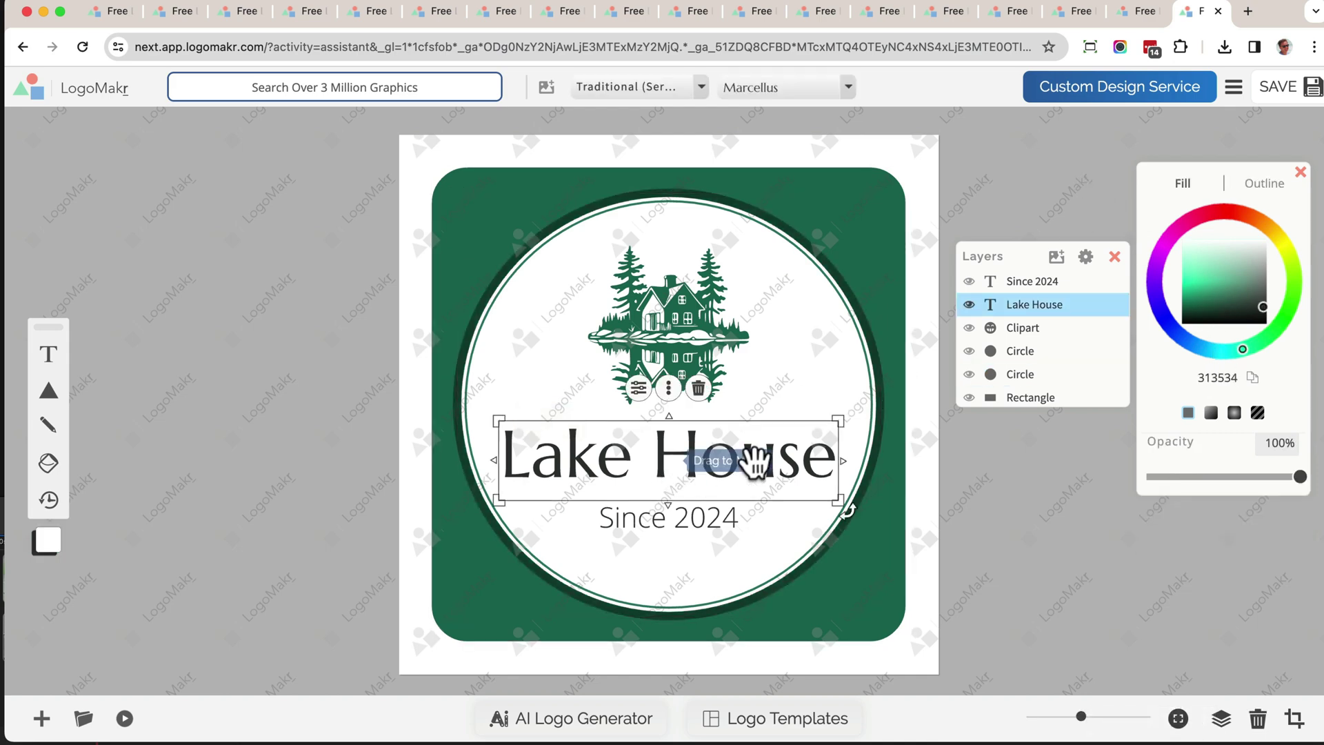
Colour the Lake House title green 1c6a56 and select the Since 2024 subtitle text
{"action": "left_click", "coordinate": [1220, 377]}
{"action": "type", "text": "1c6a56"}
{"action": "left_click", "coordinate": [1039, 516]}
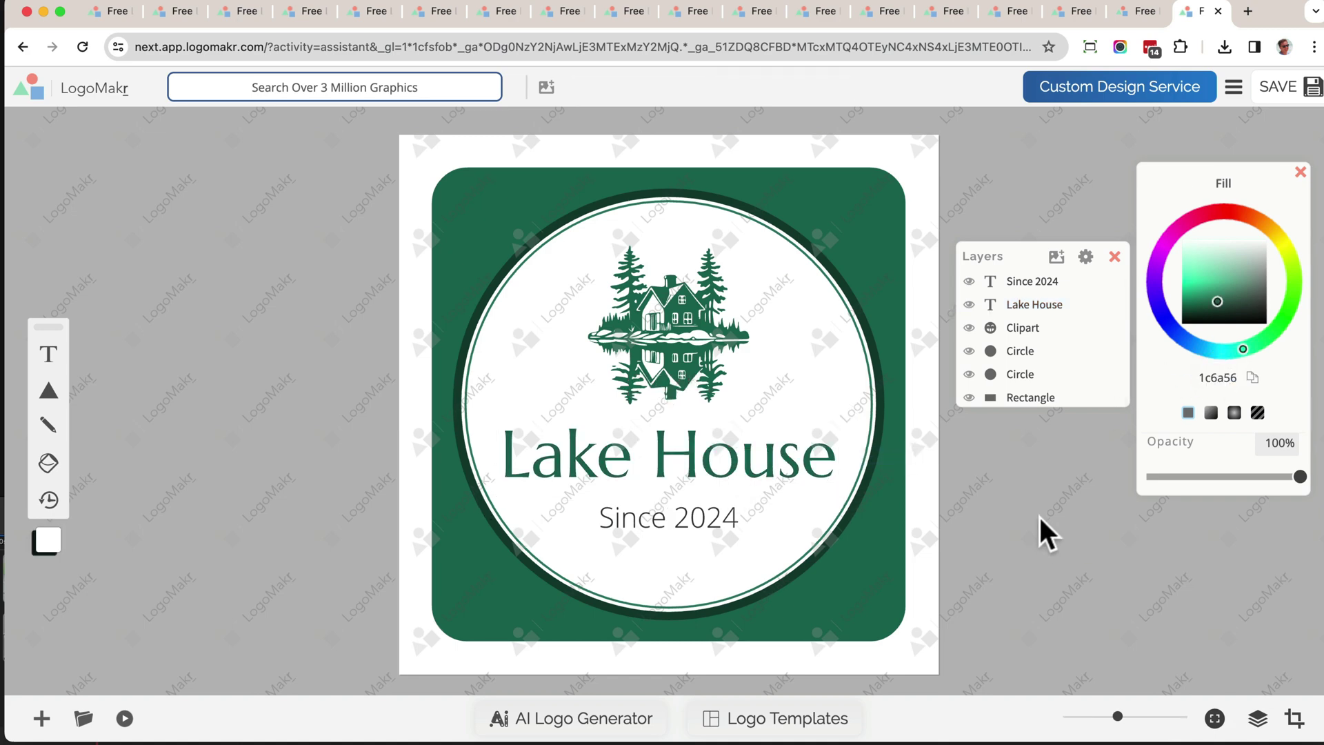
{"action": "double_click", "coordinate": [676, 523]}
Replace the subtitle with RENTALS and slightly resize the cabin graphic
{"action": "type", "text": "RE"}
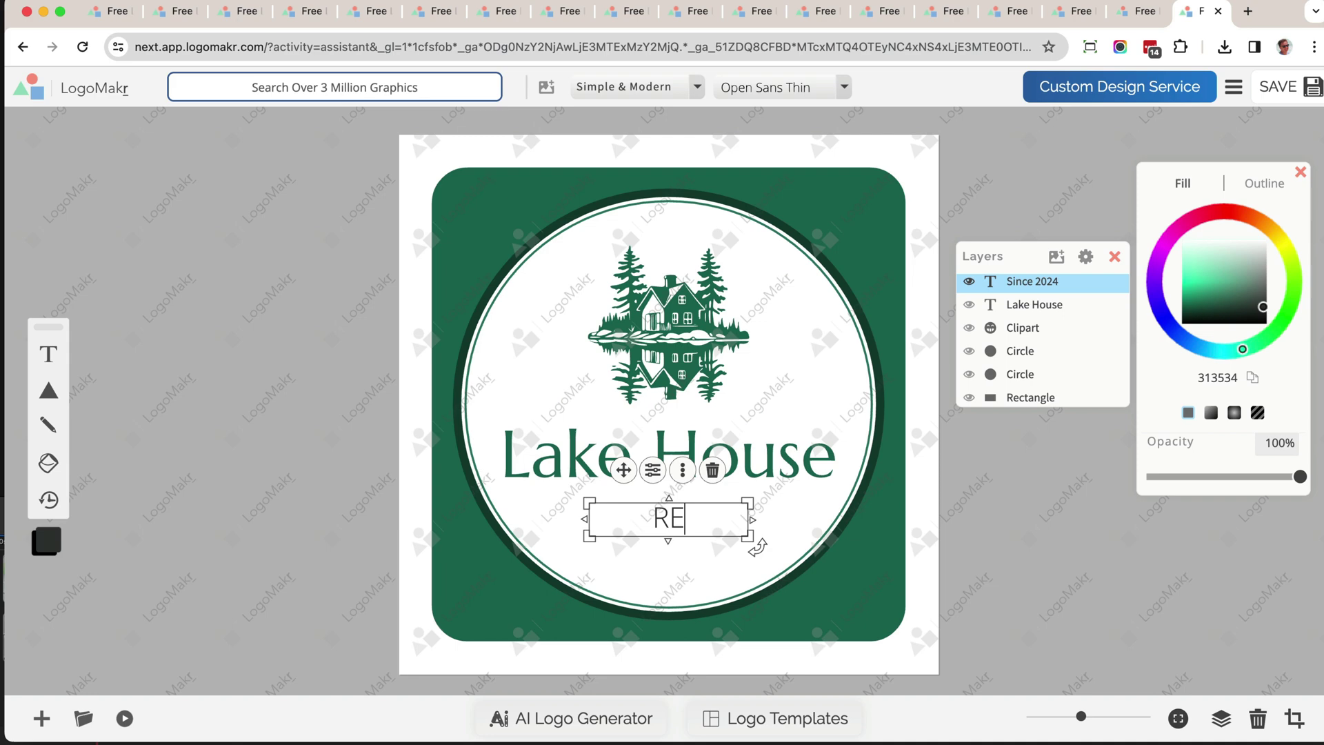
{"action": "type", "text": "NTAL"}
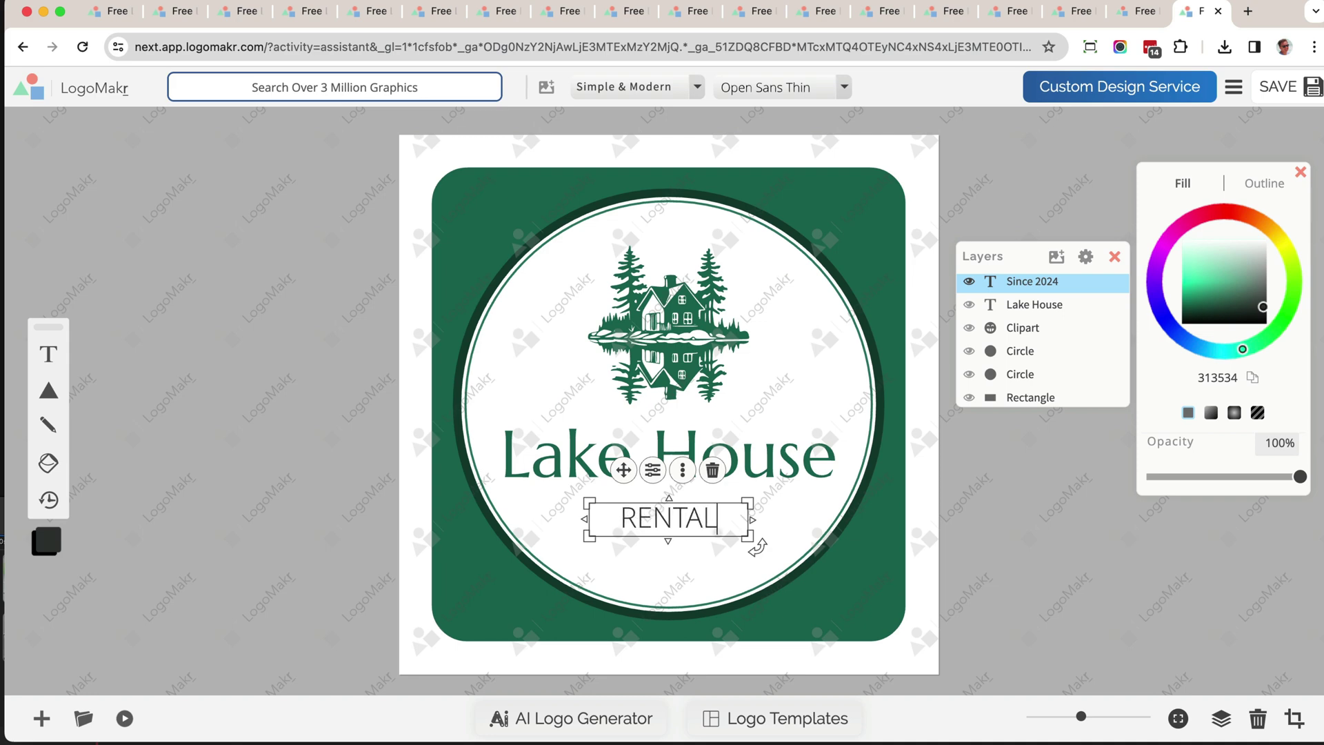
{"action": "type", "text": "S"}
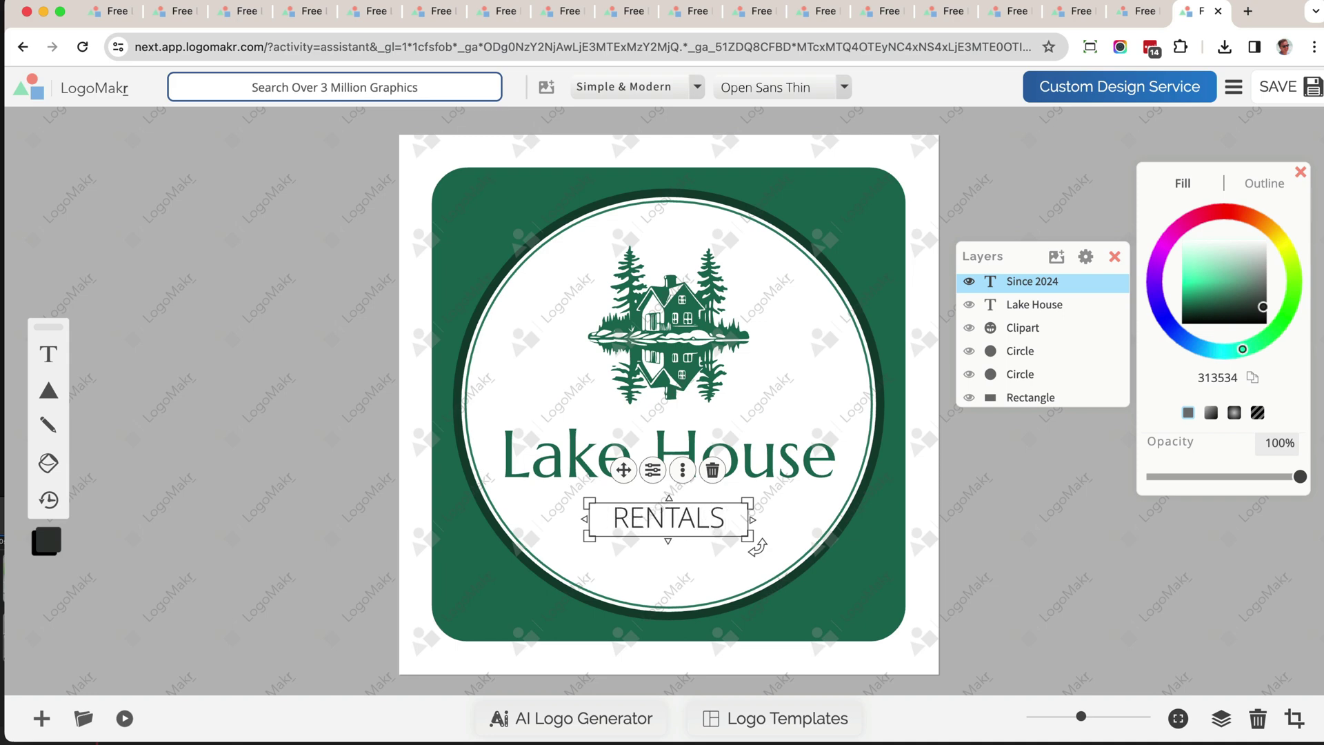
{"action": "left_click", "coordinate": [1038, 510]}
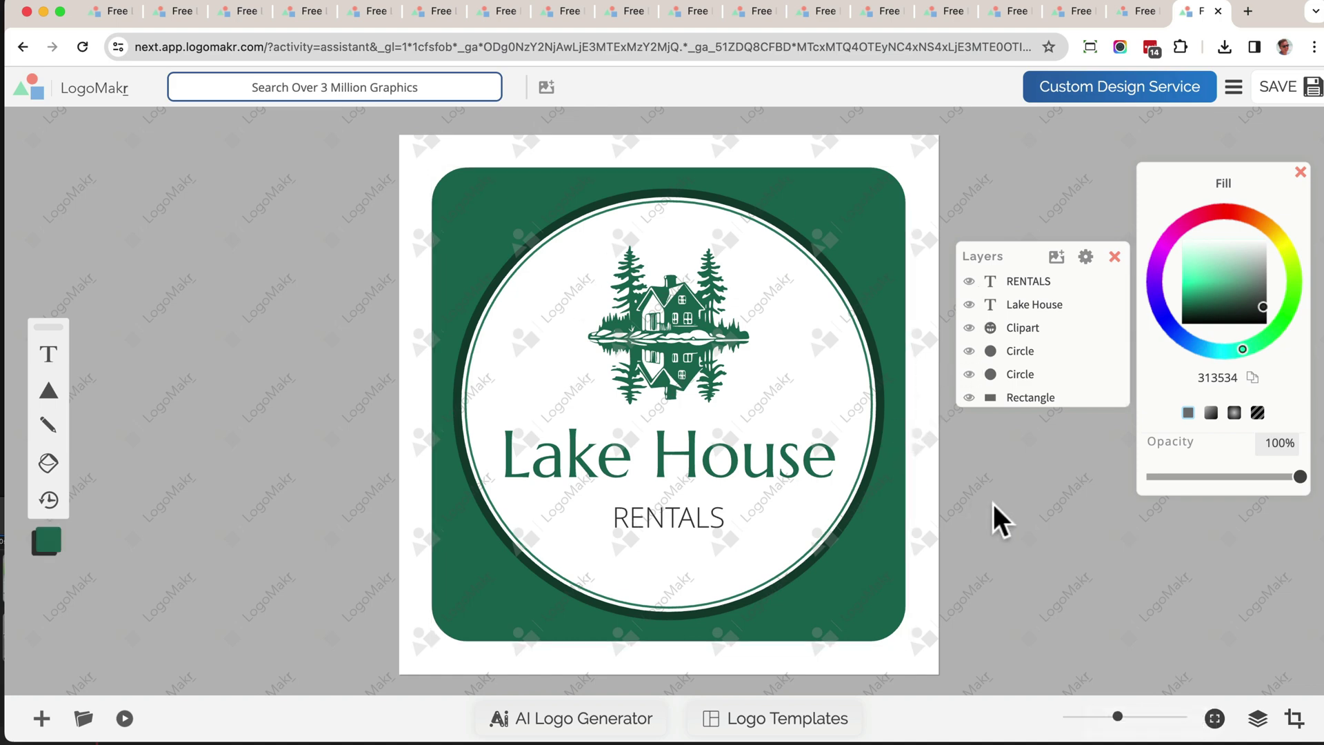
{"action": "left_click", "coordinate": [689, 343]}
{"action": "mouse_move", "coordinate": [748, 245]}
{"action": "left_mouse_down"}
{"action": "mouse_move", "coordinate": [784, 213]}
{"action": "mouse_move", "coordinate": [740, 242]}
{"action": "mouse_move", "coordinate": [754, 239]}
{"action": "left_mouse_up"}
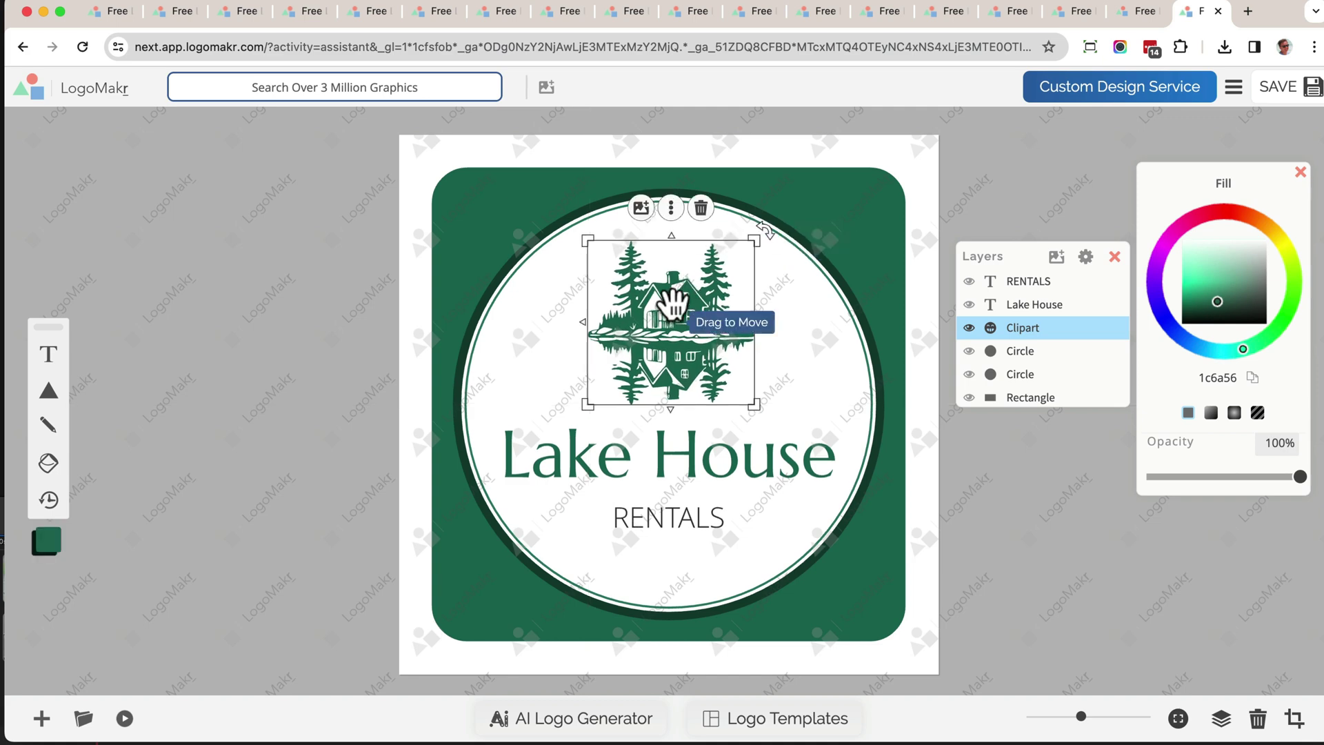
{"action": "left_click", "coordinate": [672, 208]}
{"action": "left_click", "coordinate": [726, 387]}
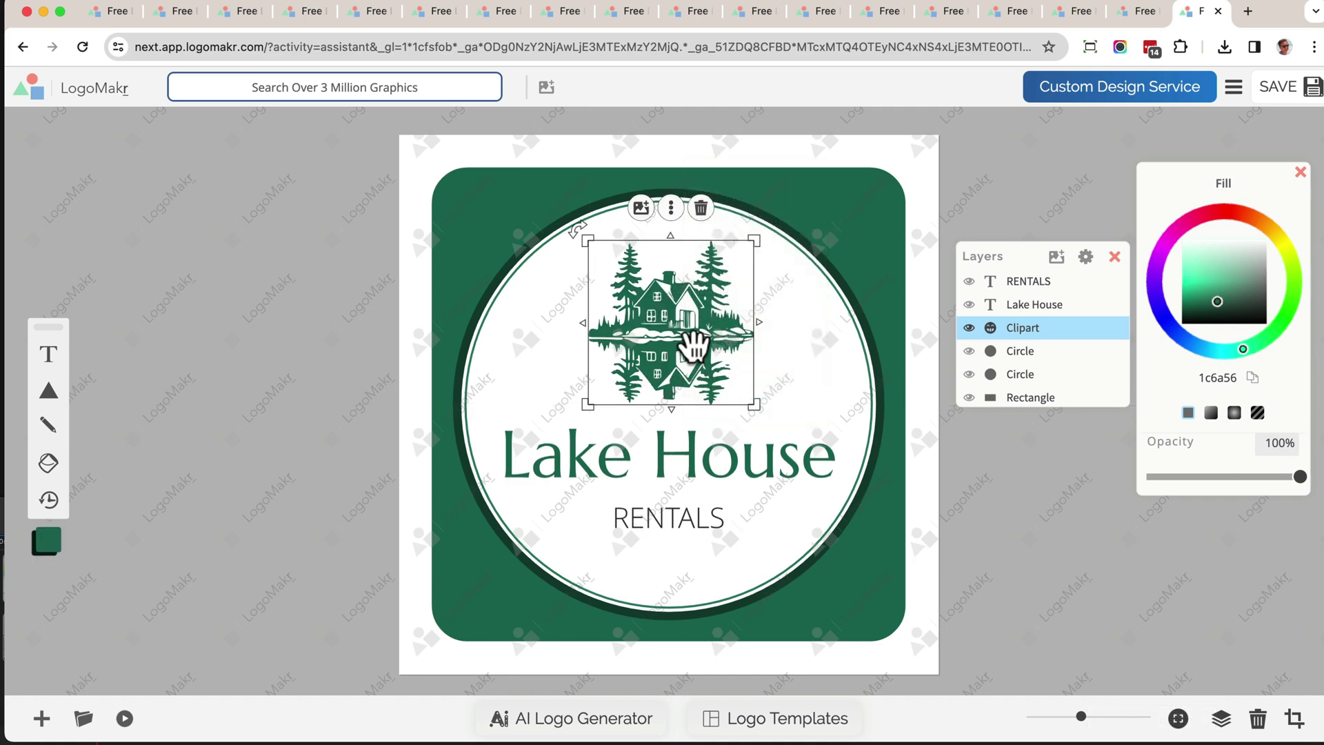
{"action": "right_click", "coordinate": [662, 318]}
{"action": "left_click", "coordinate": [725, 404]}
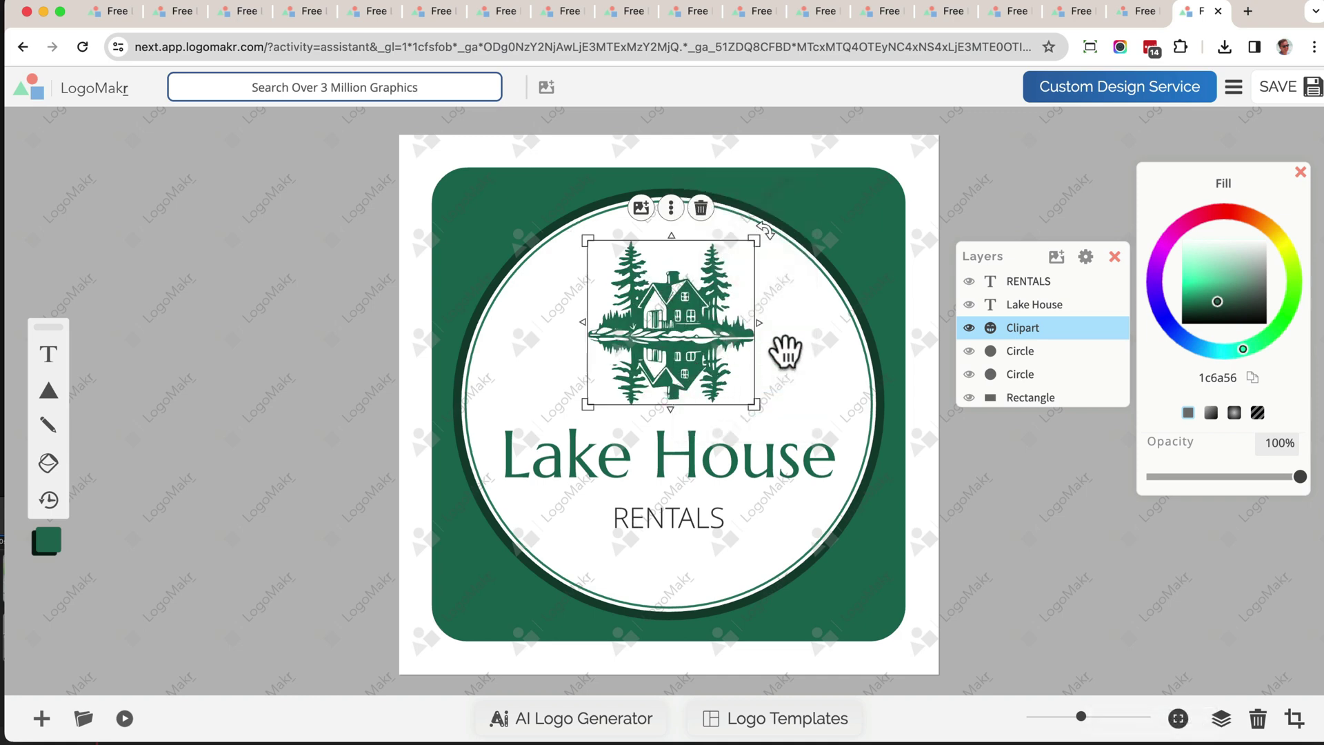
{"action": "left_click", "coordinate": [744, 460]}
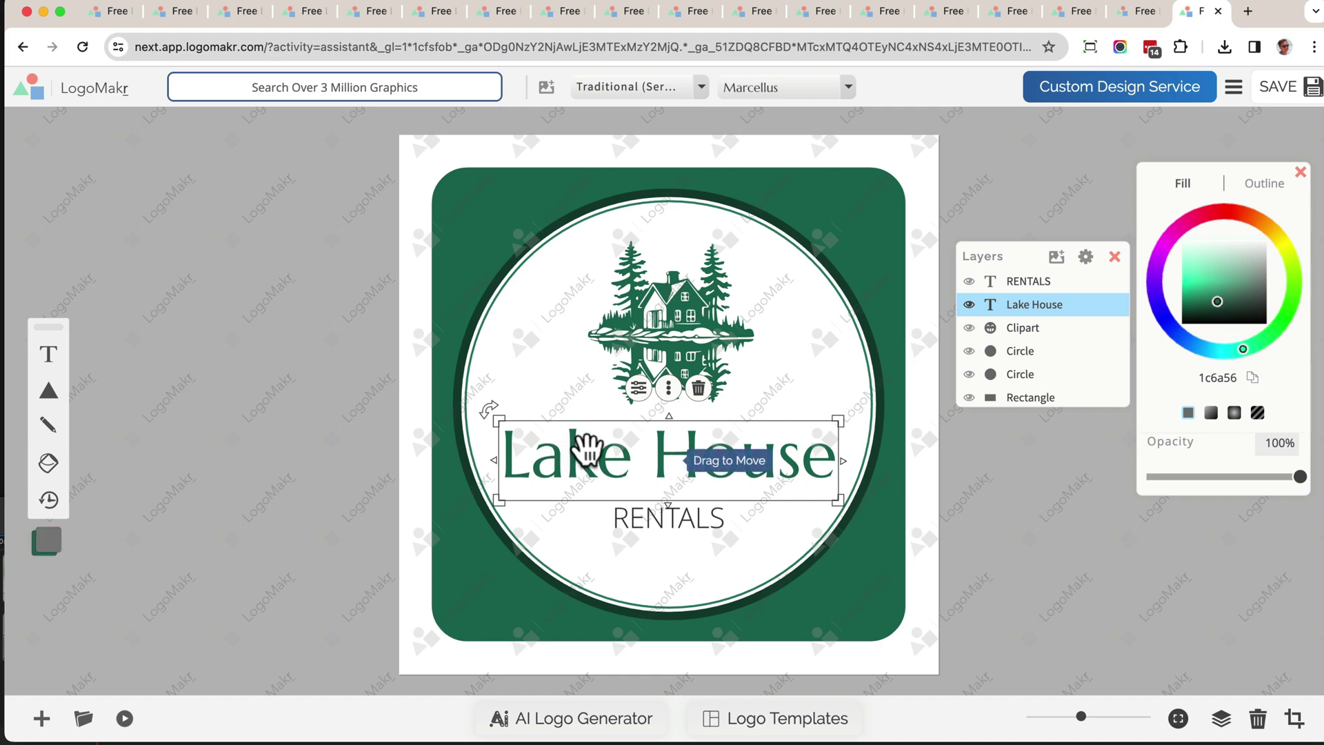
Set the Lake House title to the Bold category's Anton font, leaving RENTALS unchanged
{"action": "left_click", "coordinate": [607, 87]}
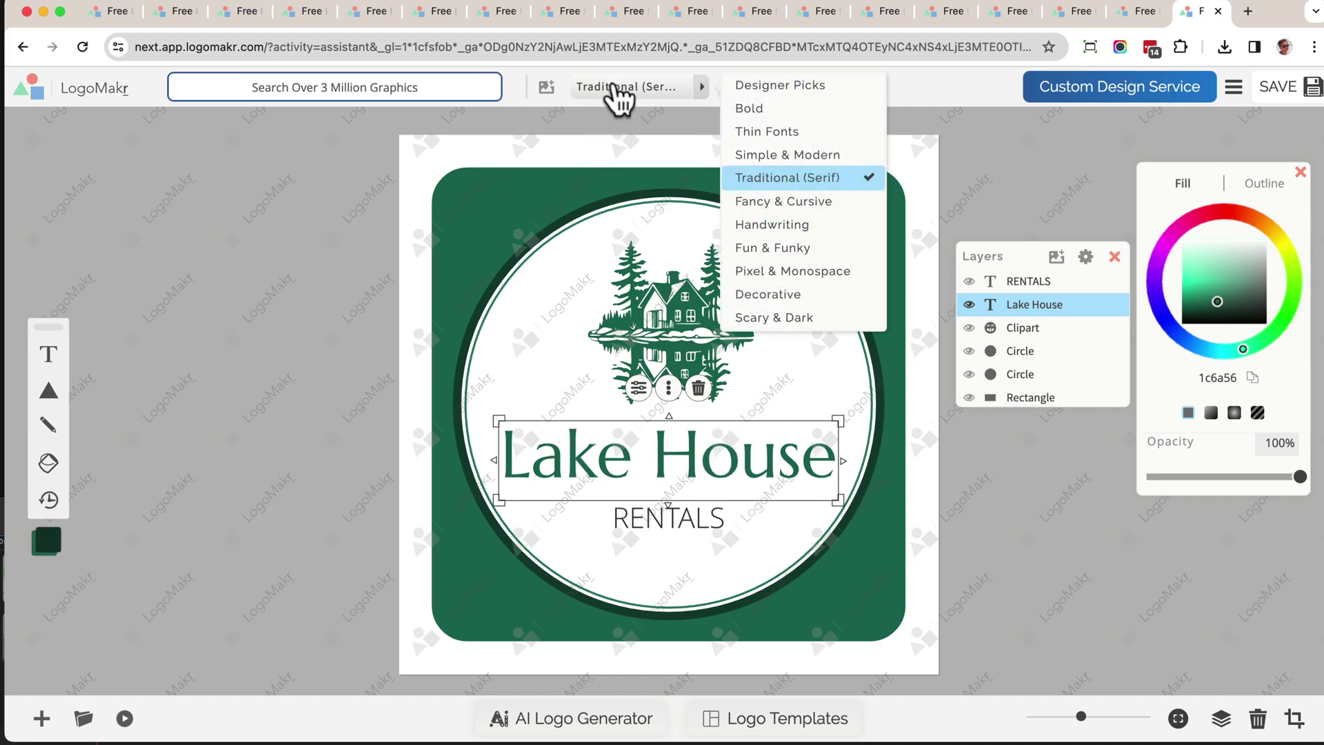
{"action": "left_click", "coordinate": [750, 108]}
{"action": "left_click", "coordinate": [762, 91]}
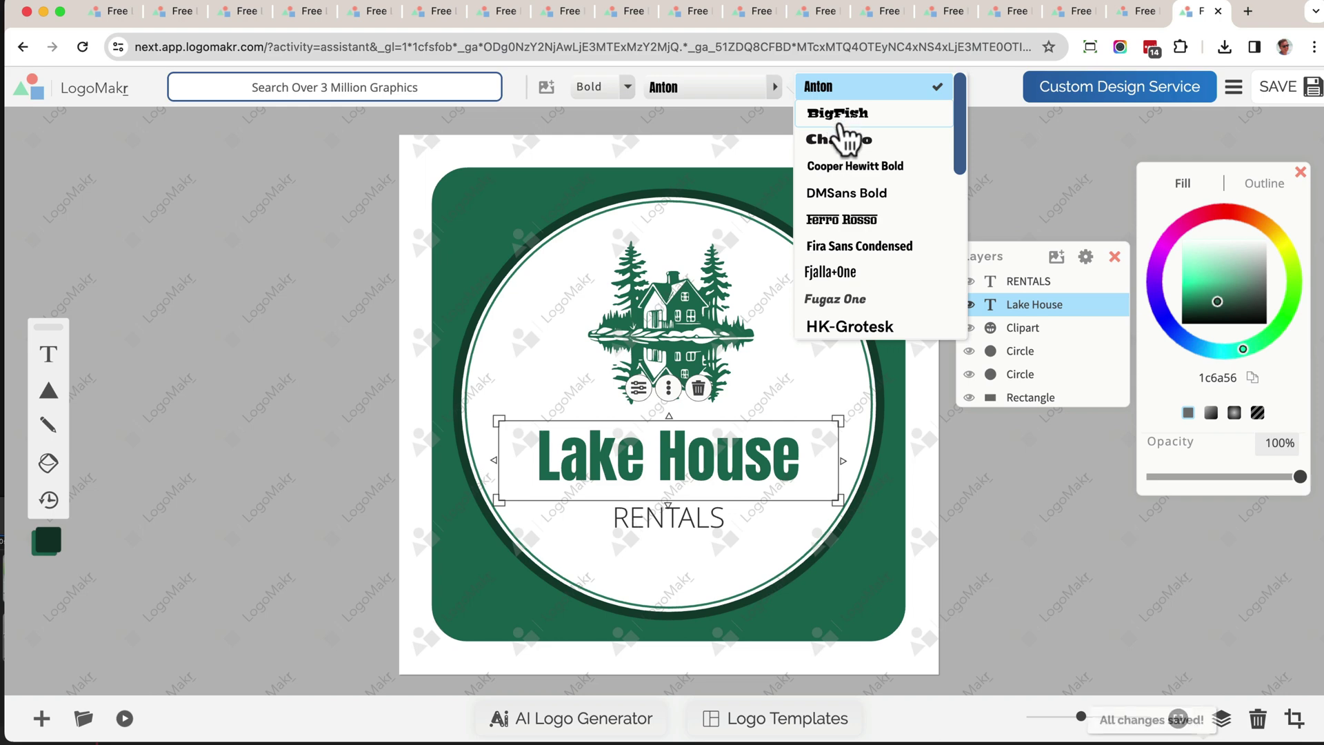
{"action": "left_click", "coordinate": [731, 324]}
{"action": "left_click", "coordinate": [780, 469]}
{"action": "left_click", "coordinate": [723, 528]}
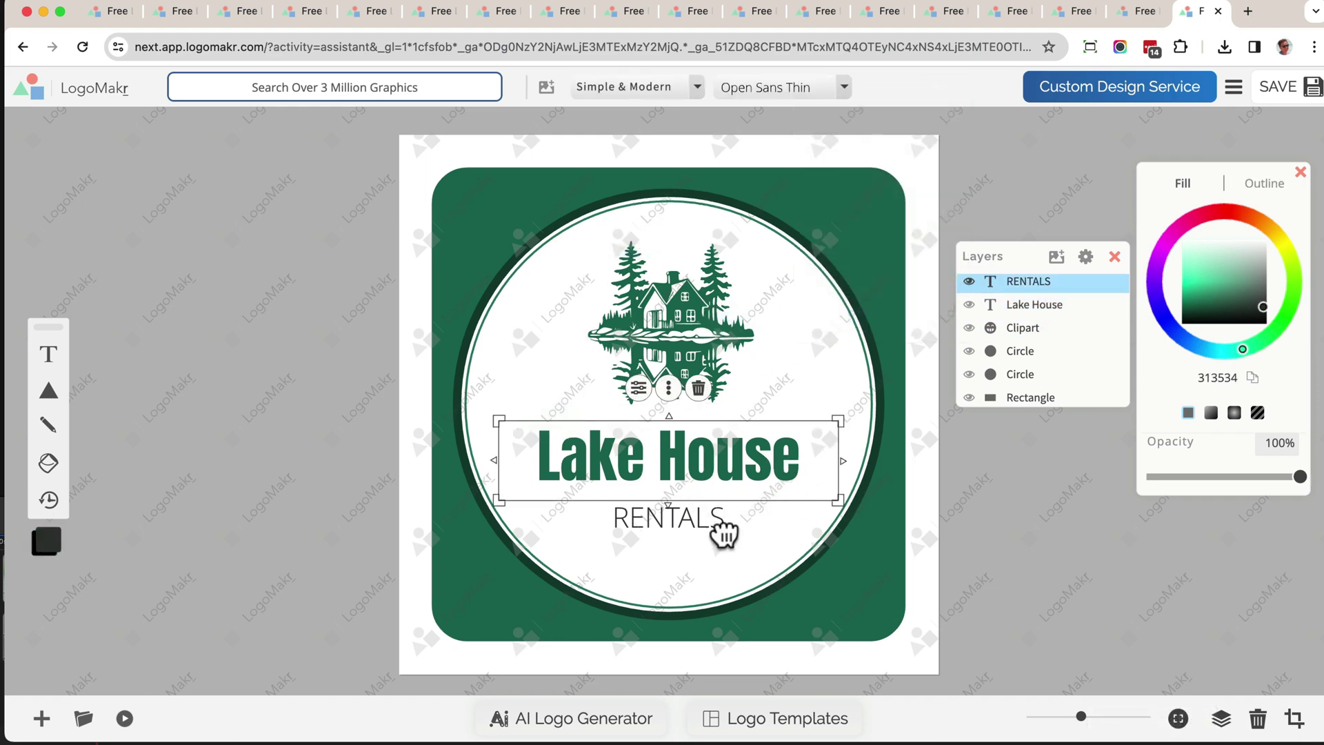
{"action": "left_click", "coordinate": [1037, 555]}
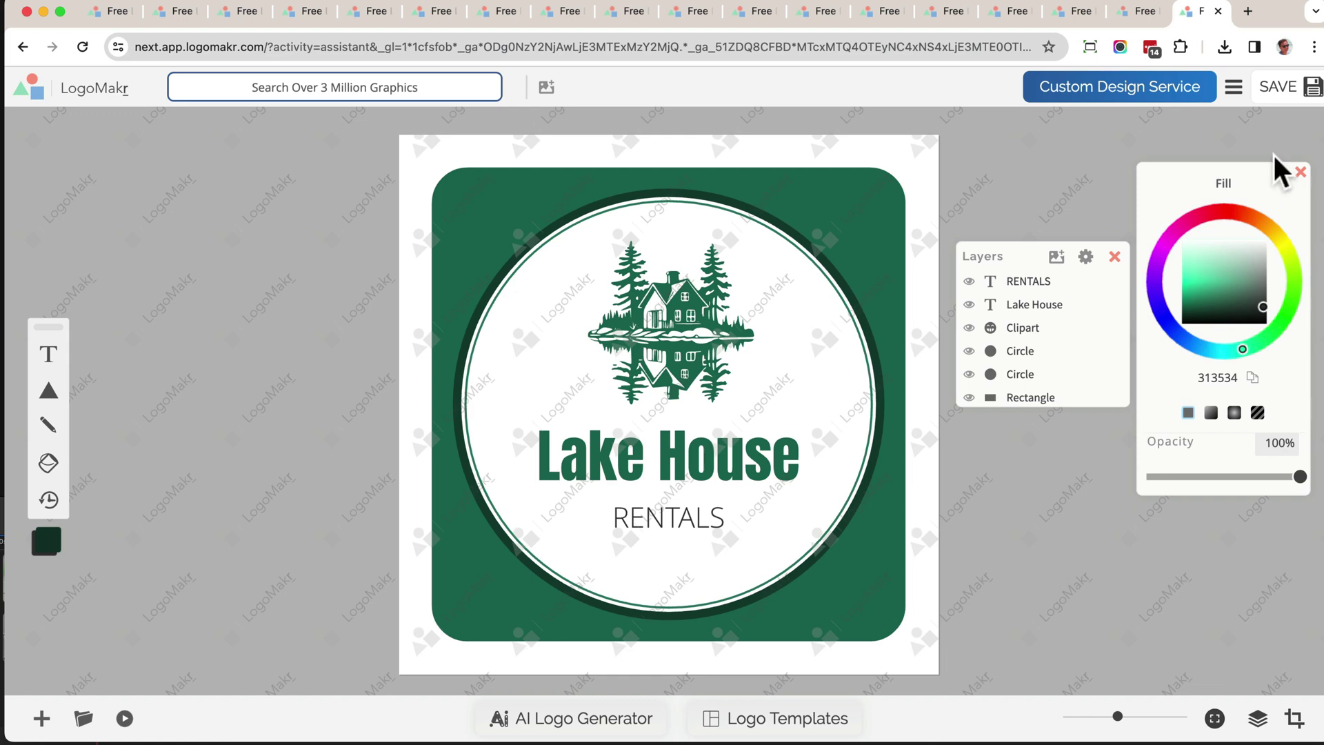
Save the Lake House badge and review its download files and royalty-free licence
{"action": "left_click", "coordinate": [1278, 98]}
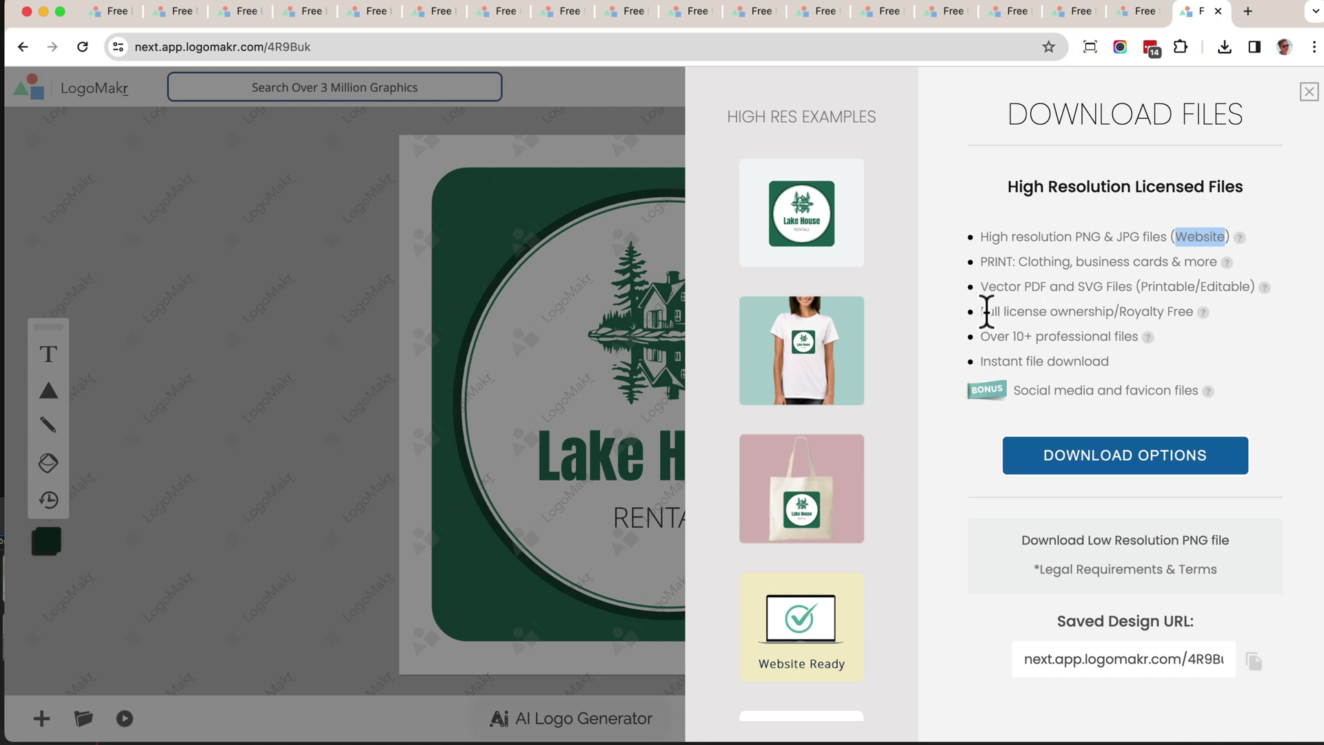
{"action": "left_click_drag", "start_coordinate": [987, 312], "coordinate": [1196, 321]}
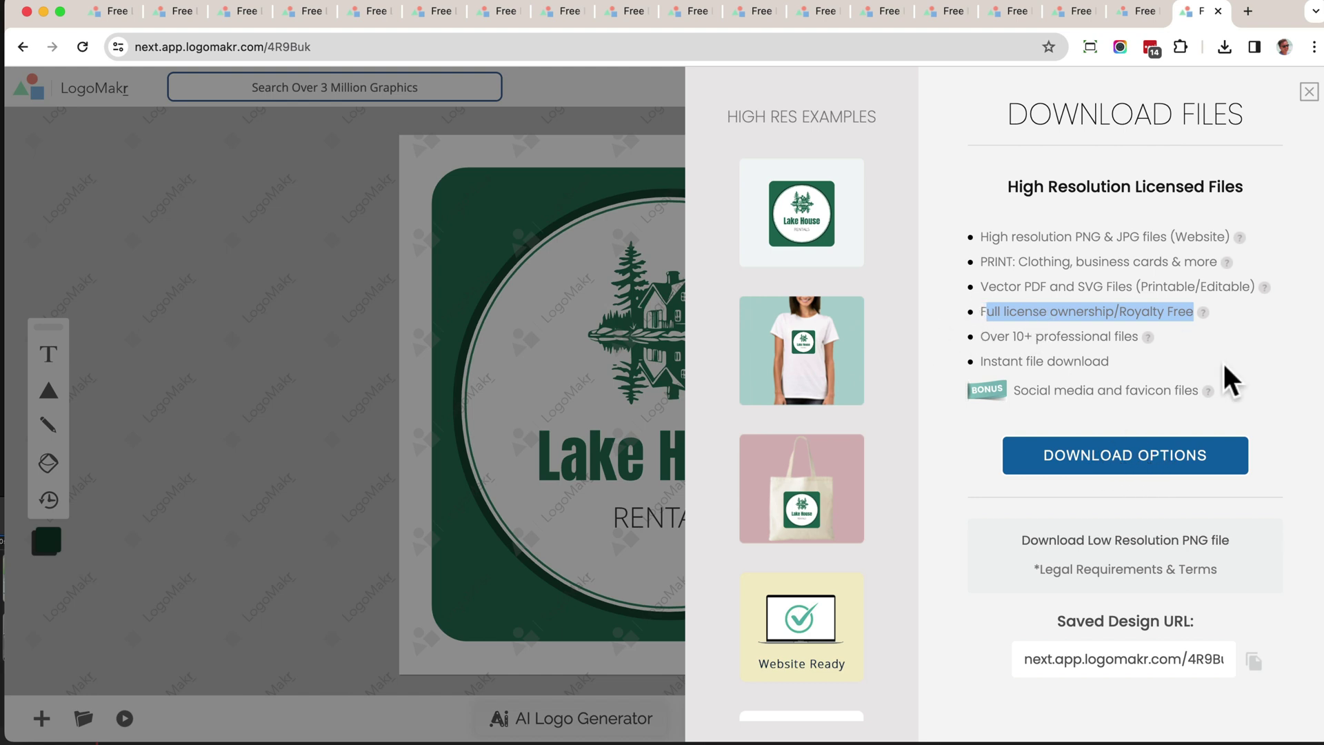
{"action": "left_click", "coordinate": [1007, 253]}
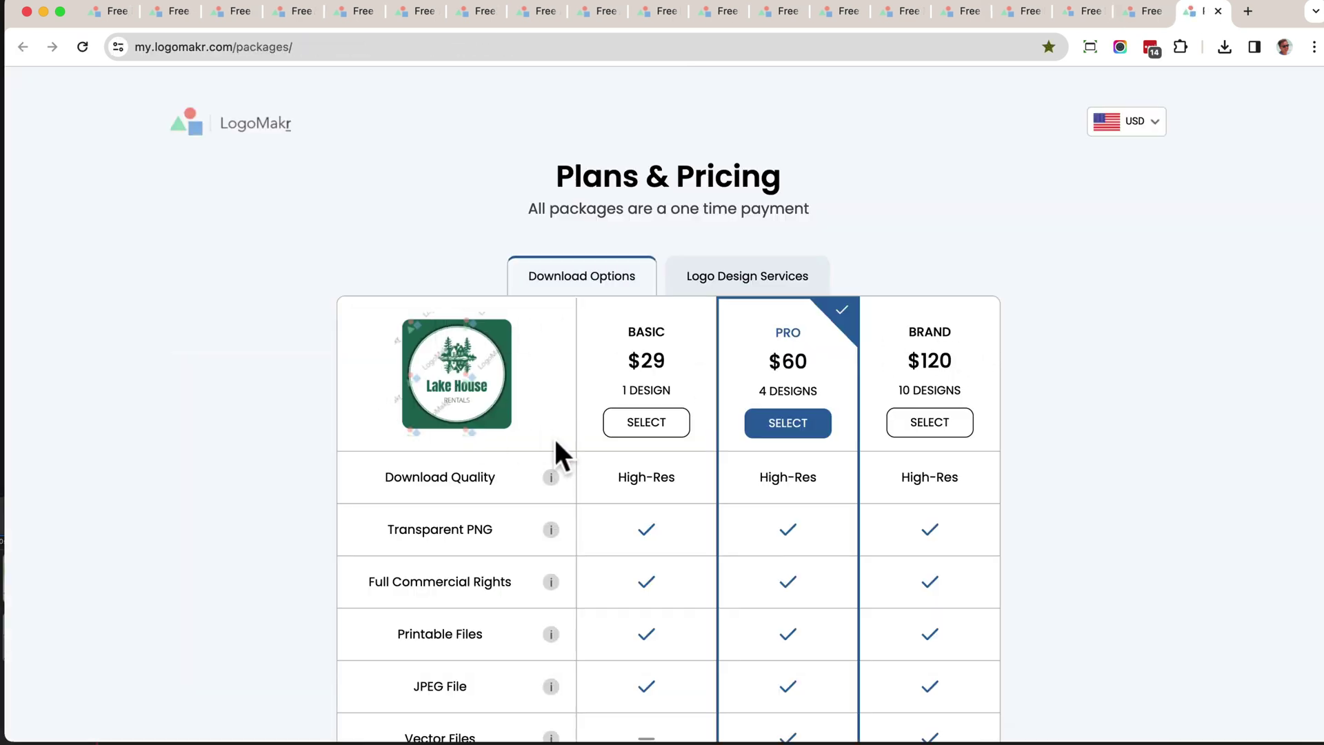
Check the Pro plan's design count on the Plans & Pricing page
{"action": "scroll", "coordinate": [556, 444], "scroll_direction": "down", "scroll_amount": 2}
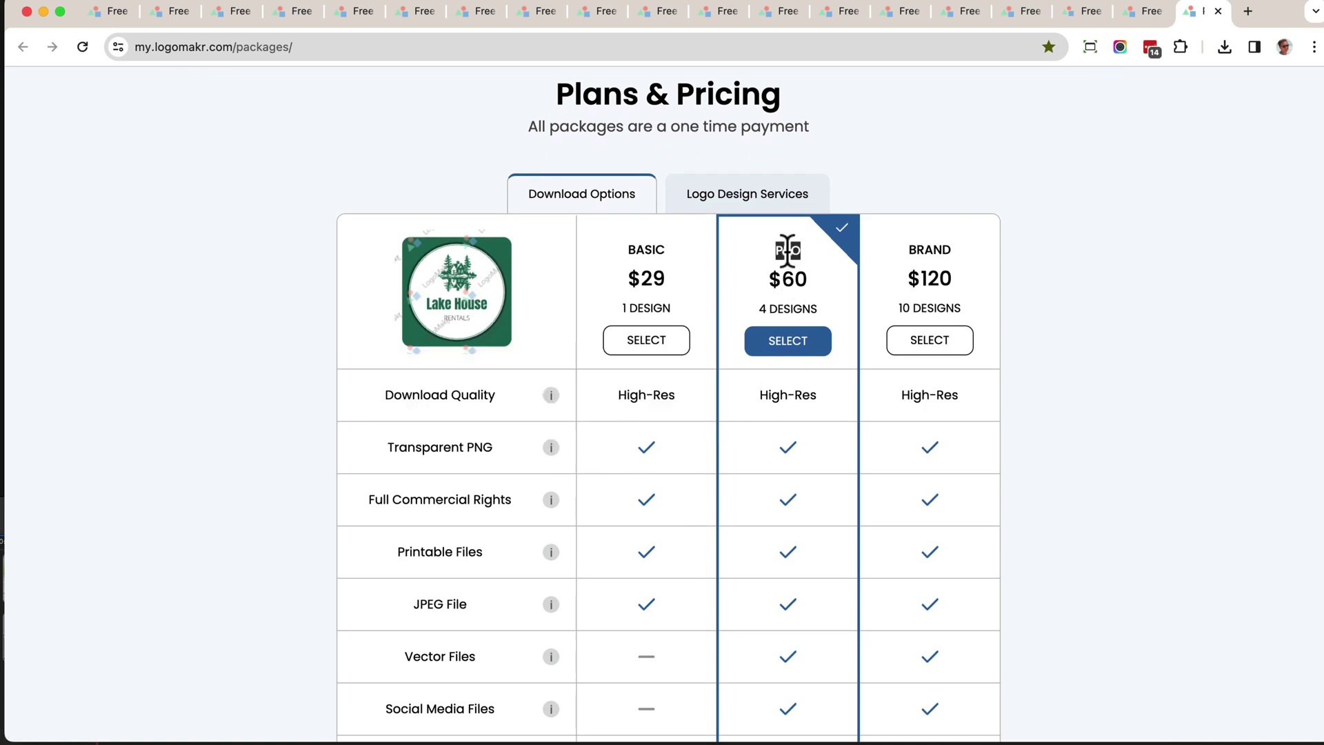
{"action": "left_click", "coordinate": [1145, 15]}
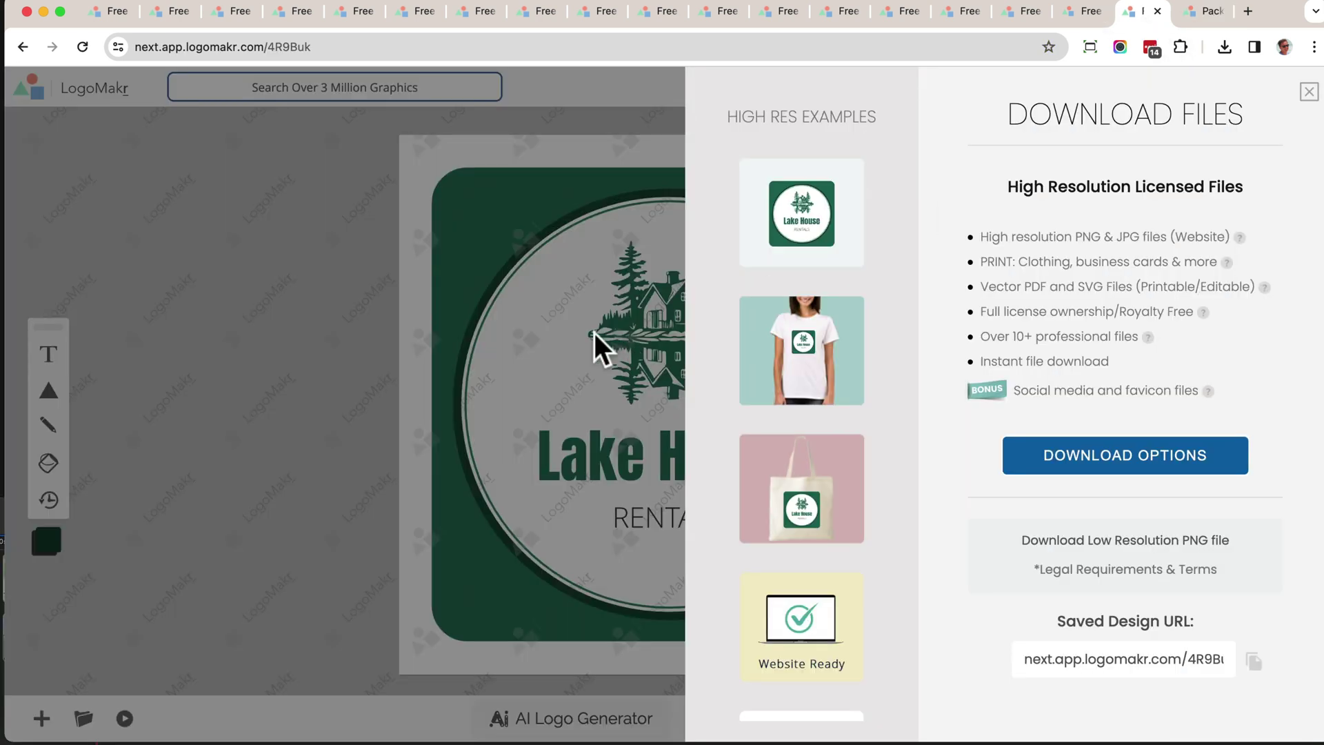
{"action": "left_click", "coordinate": [1188, 11]}
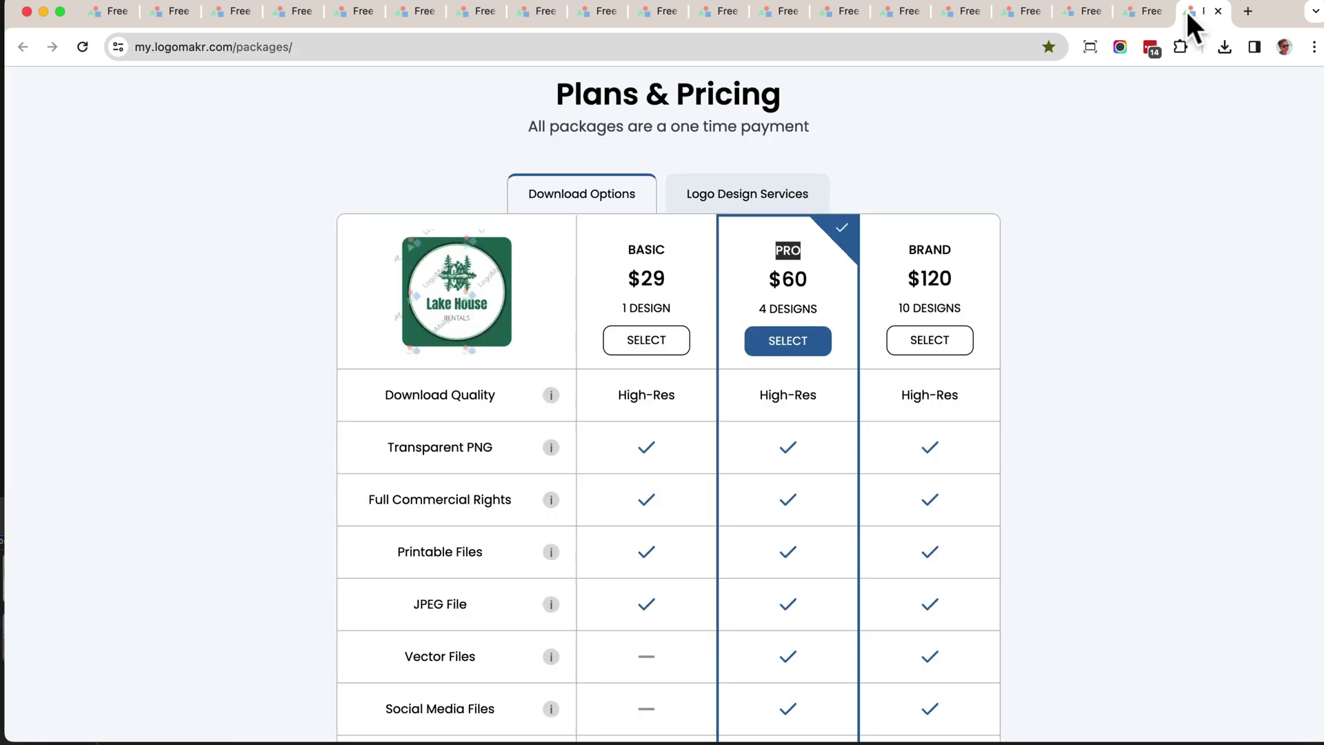
{"action": "left_click_drag", "start_coordinate": [761, 307], "coordinate": [805, 307]}
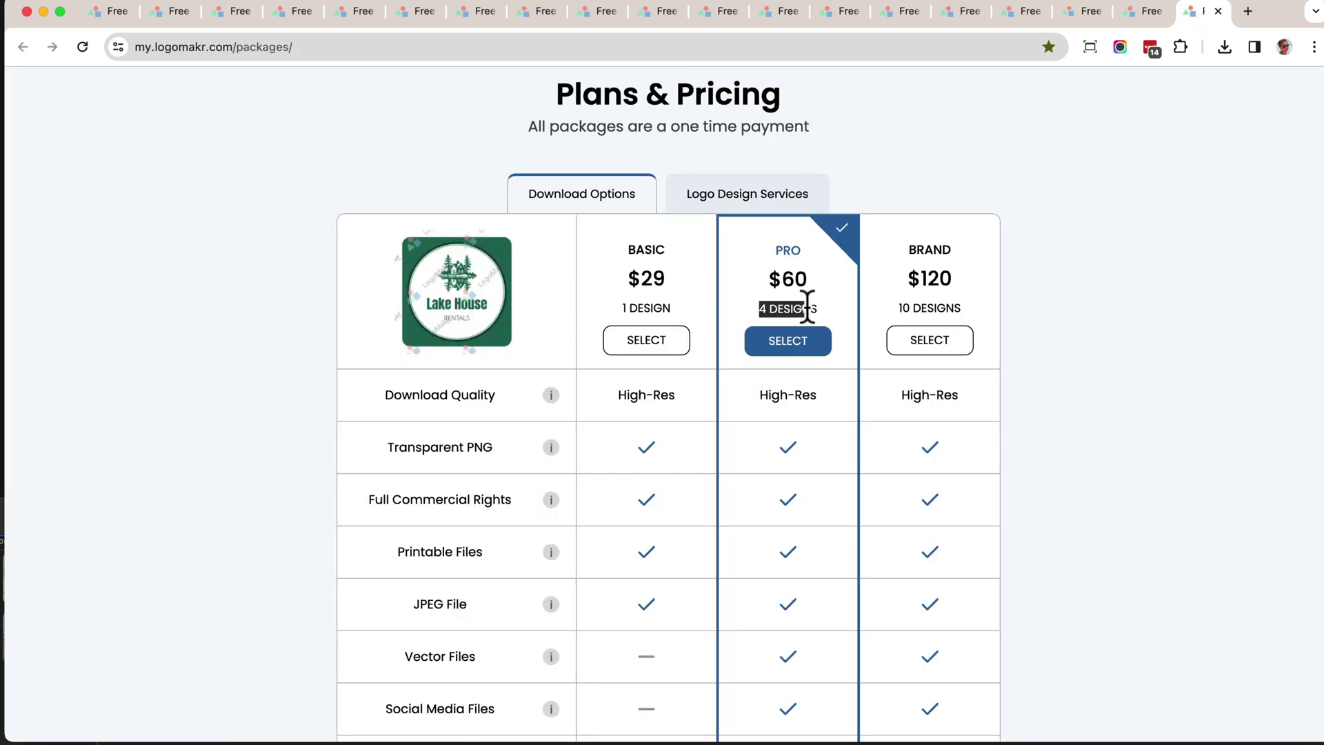
Close the Download Files panel over the Lake House badge and deselect the green background
{"action": "left_click", "coordinate": [1141, 11]}
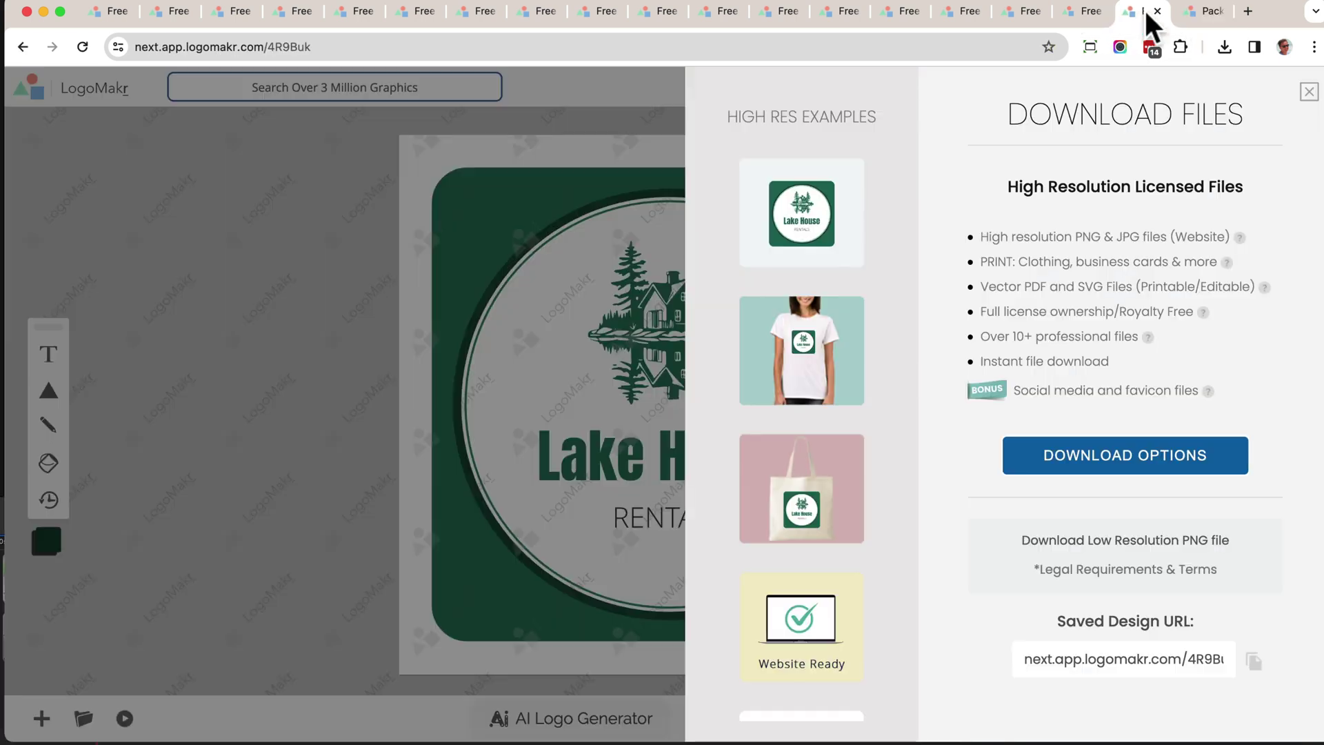
{"action": "left_click", "coordinate": [1309, 92]}
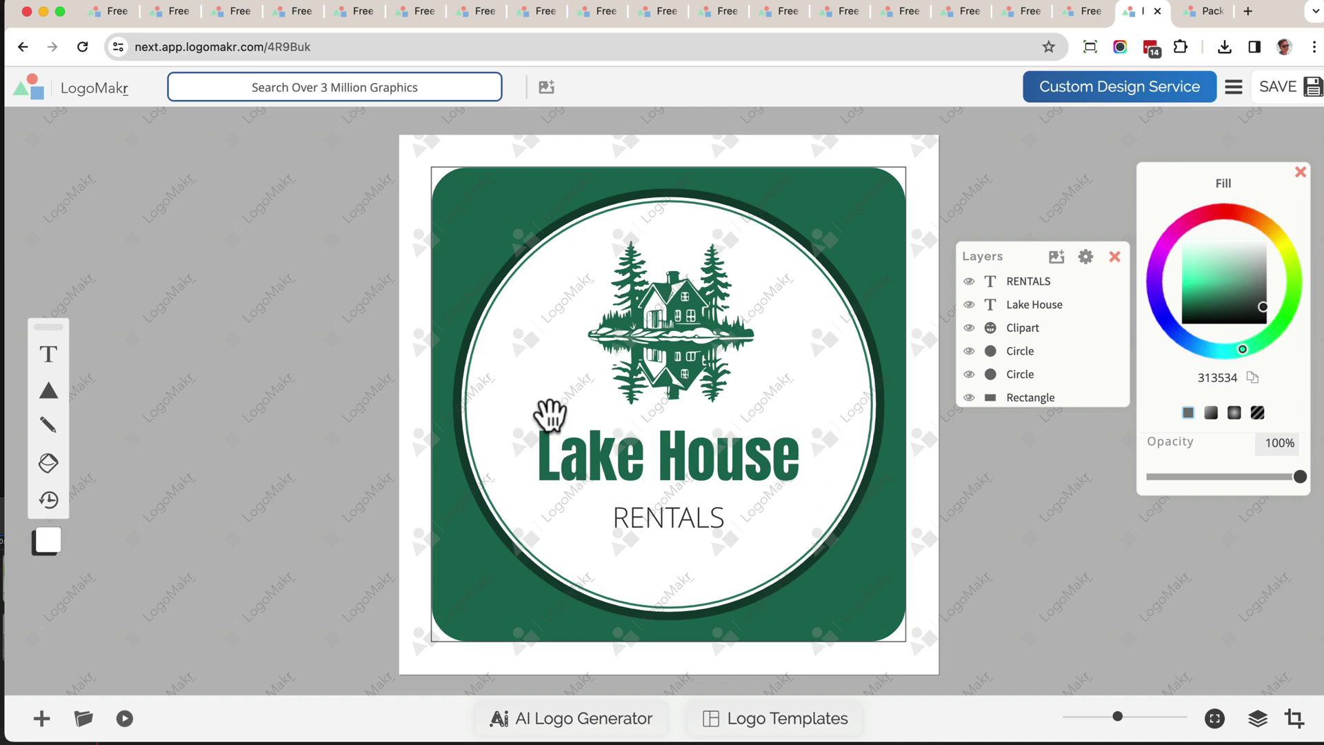
{"action": "key", "text": "Escape"}
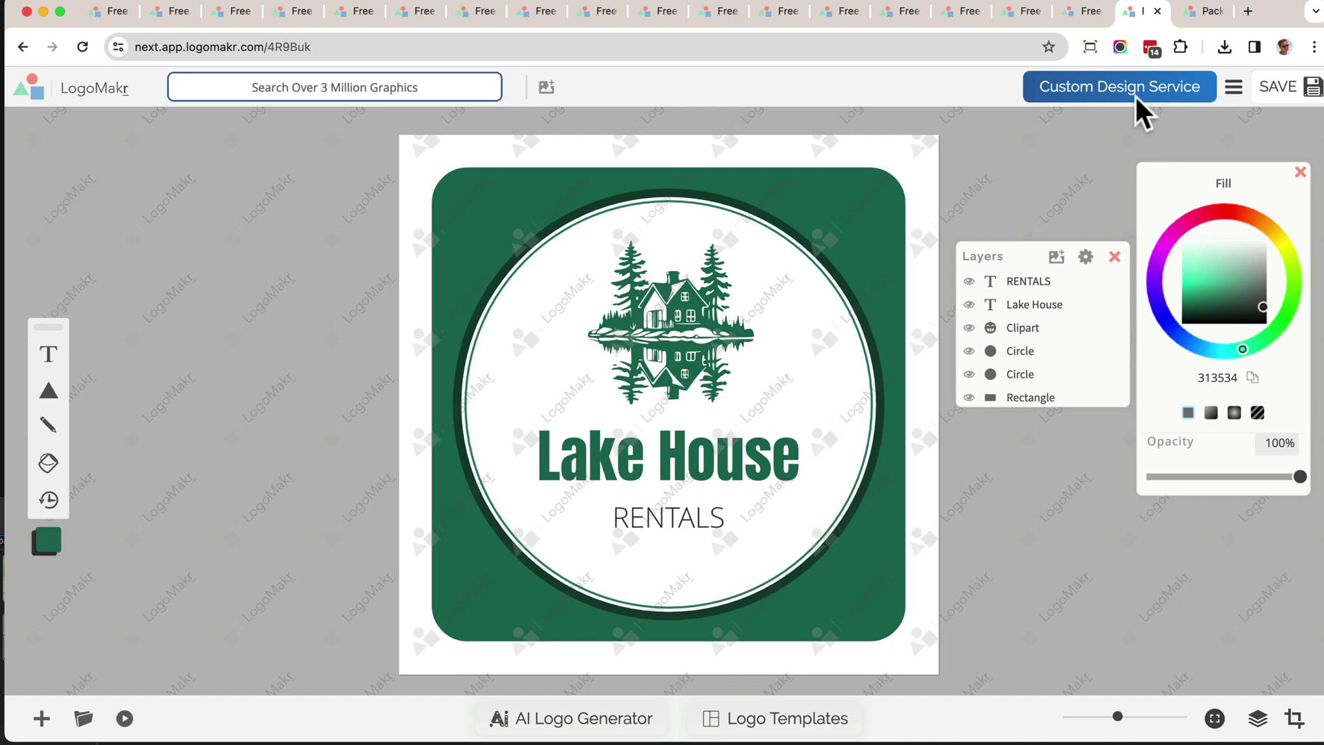
Compare plan features such as Social Media Files, then choose the $60 Pro package
{"action": "left_click", "coordinate": [1189, 13]}
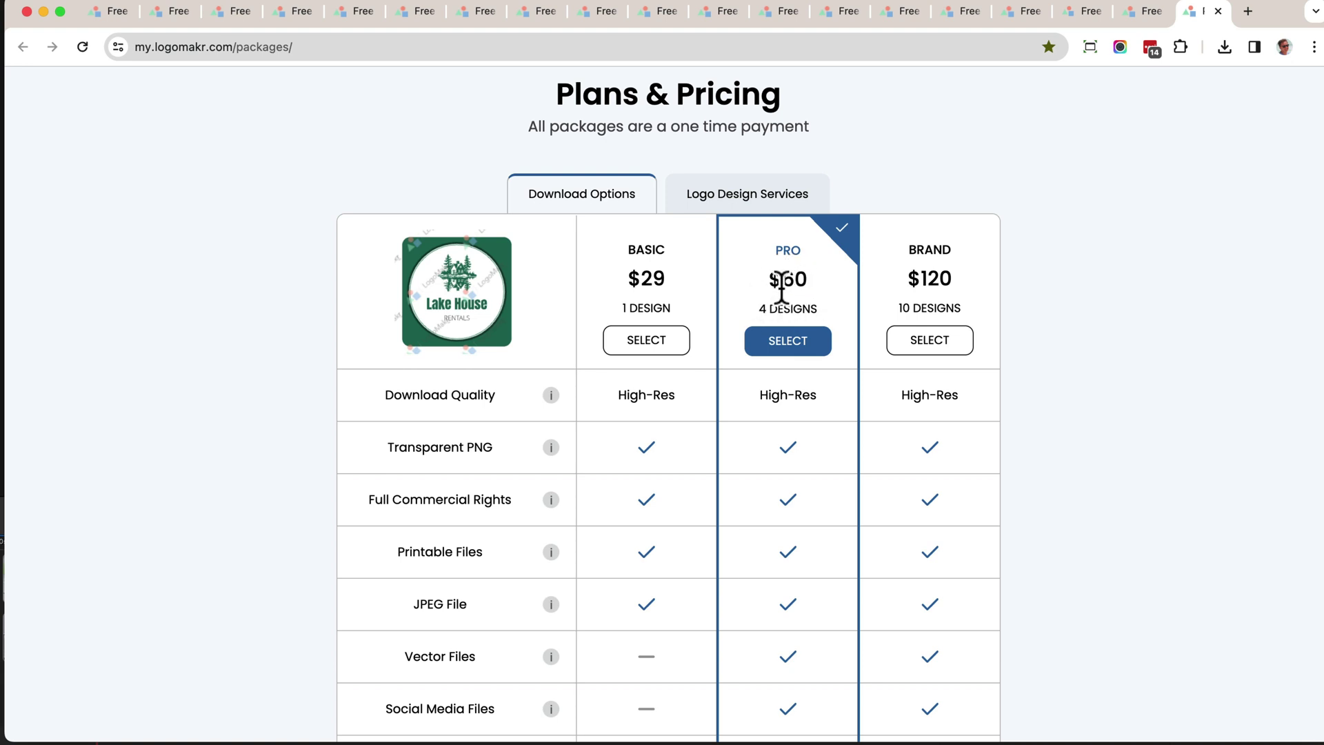
{"action": "scroll", "coordinate": [791, 414], "scroll_direction": "down", "scroll_amount": 4}
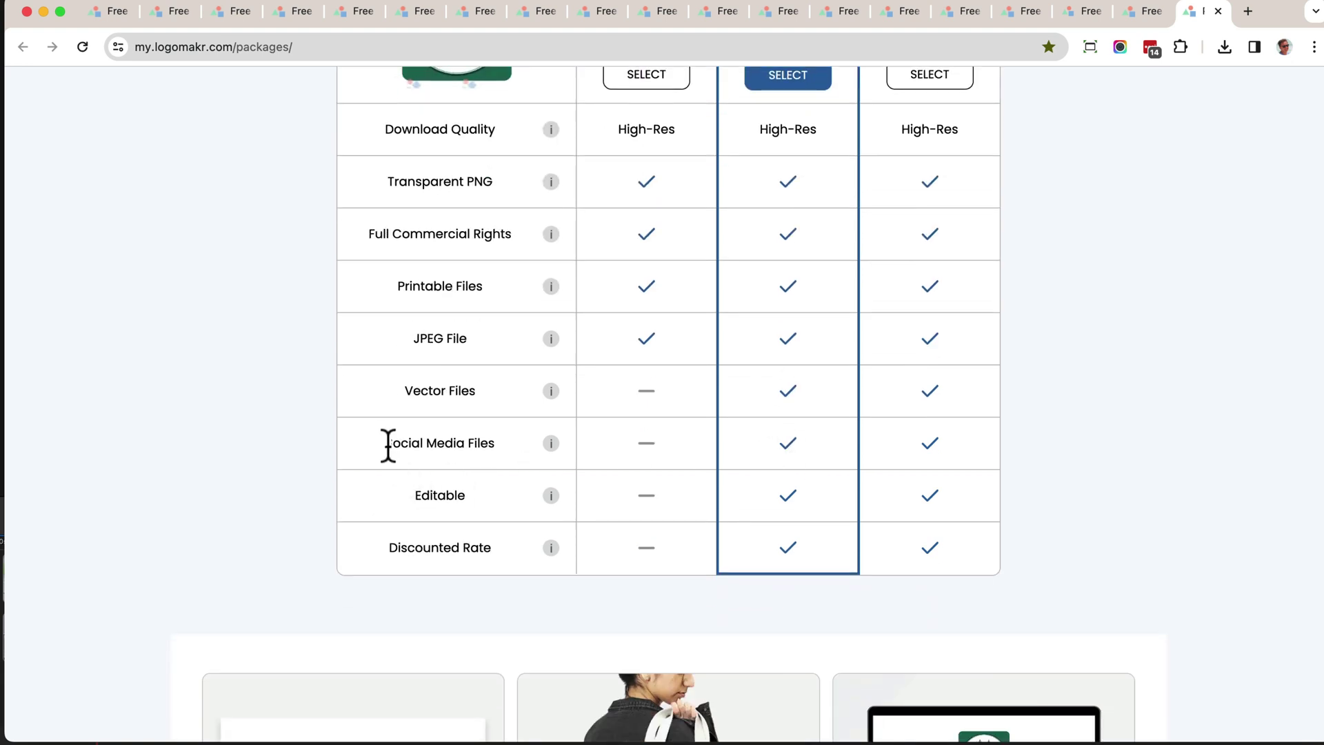
{"action": "left_click_drag", "start_coordinate": [388, 445], "coordinate": [518, 454]}
{"action": "scroll", "coordinate": [484, 458], "scroll_direction": "up", "scroll_amount": 1}
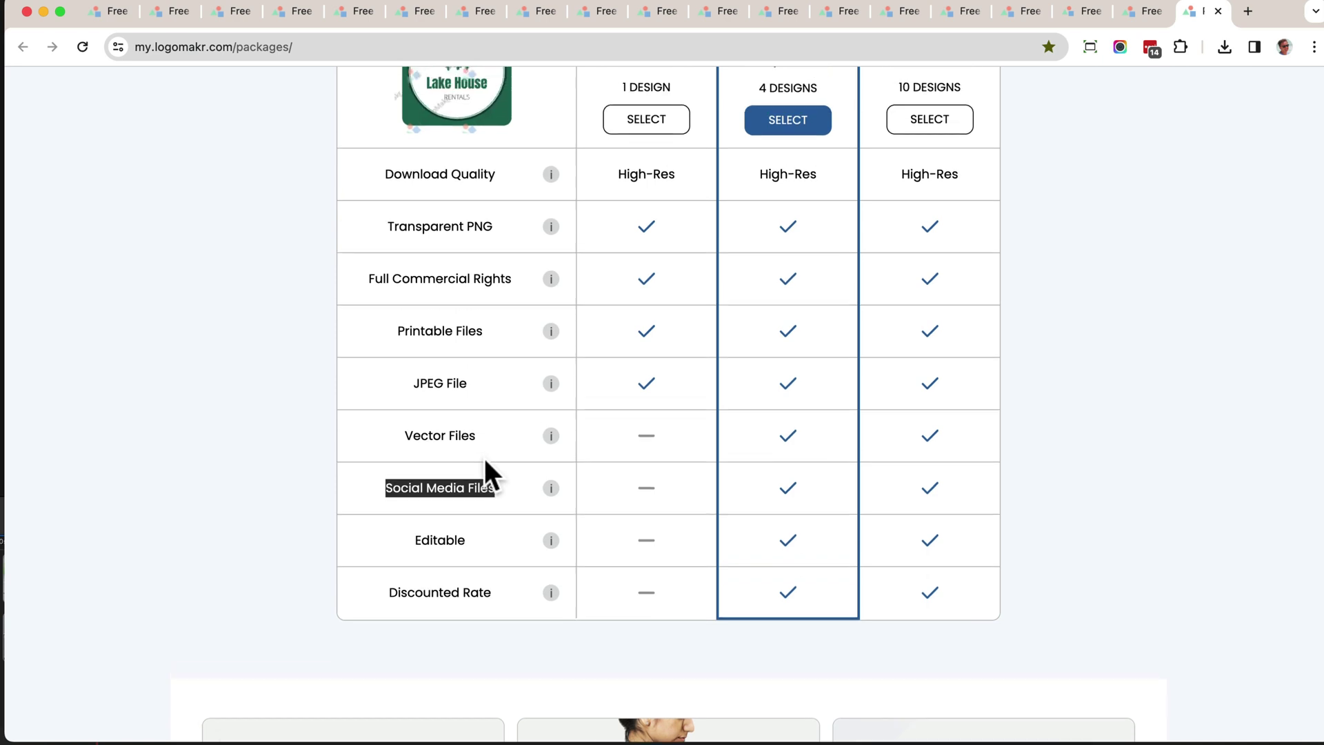
{"action": "left_click_drag", "start_coordinate": [408, 435], "coordinate": [625, 434]}
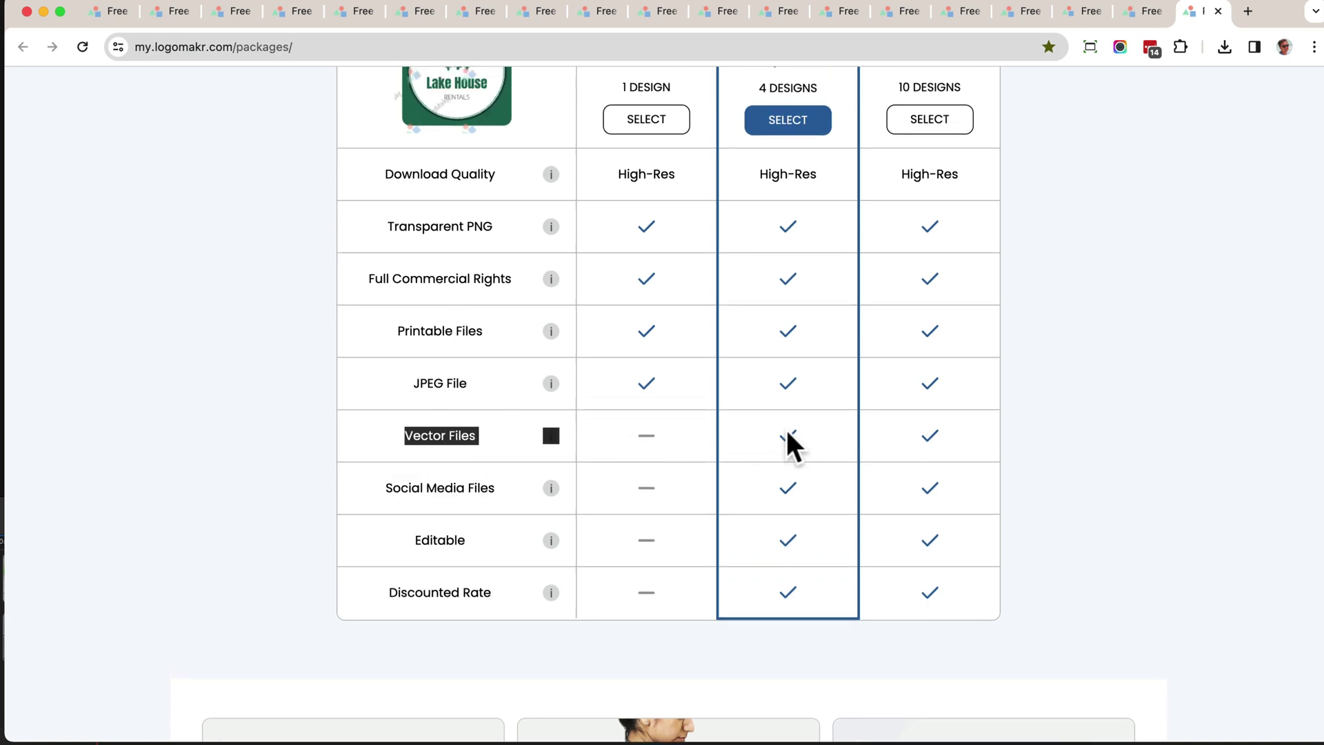
{"action": "scroll", "coordinate": [787, 441], "scroll_direction": "up", "scroll_amount": 3}
{"action": "left_click", "coordinate": [778, 450]}
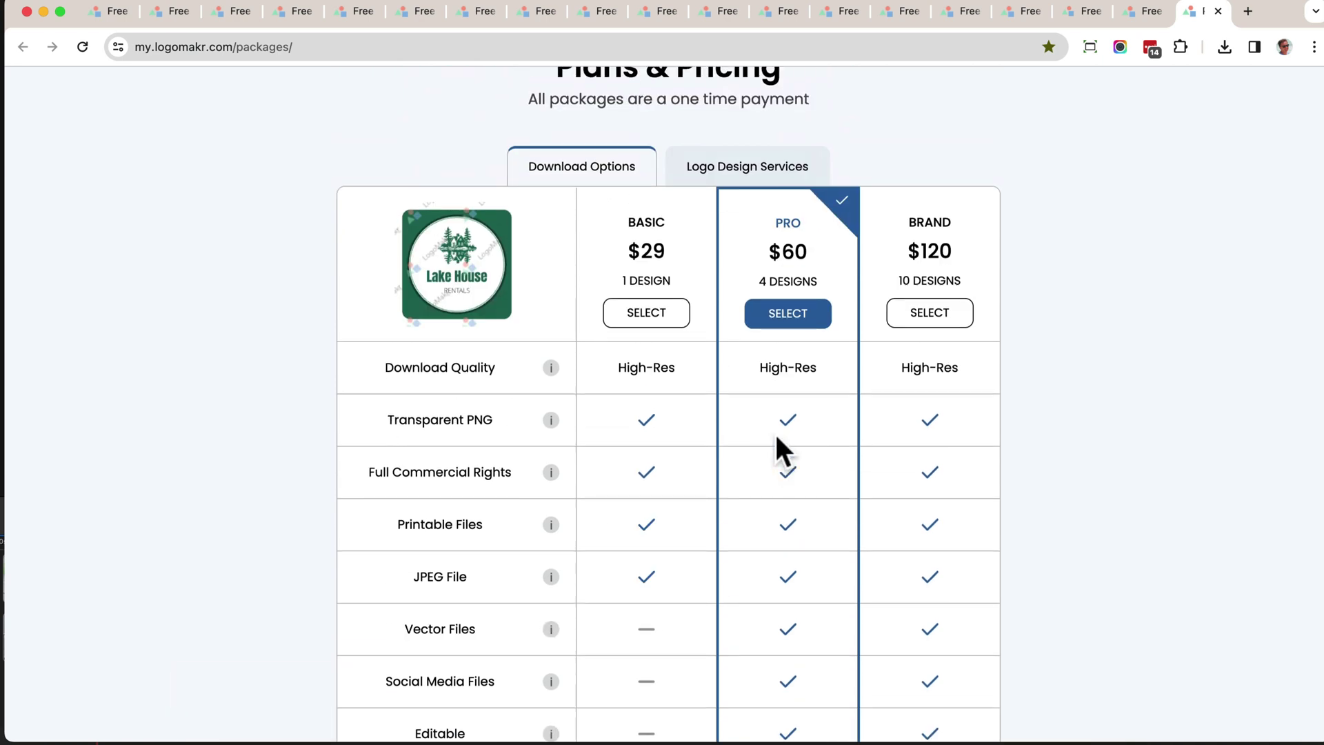
On the $60 Pro Package checkout, dismiss autofill suggestions and keep Credit Card (Stripe) rather than PayPal
{"action": "left_click", "coordinate": [794, 324]}
{"action": "left_click", "coordinate": [458, 393]}
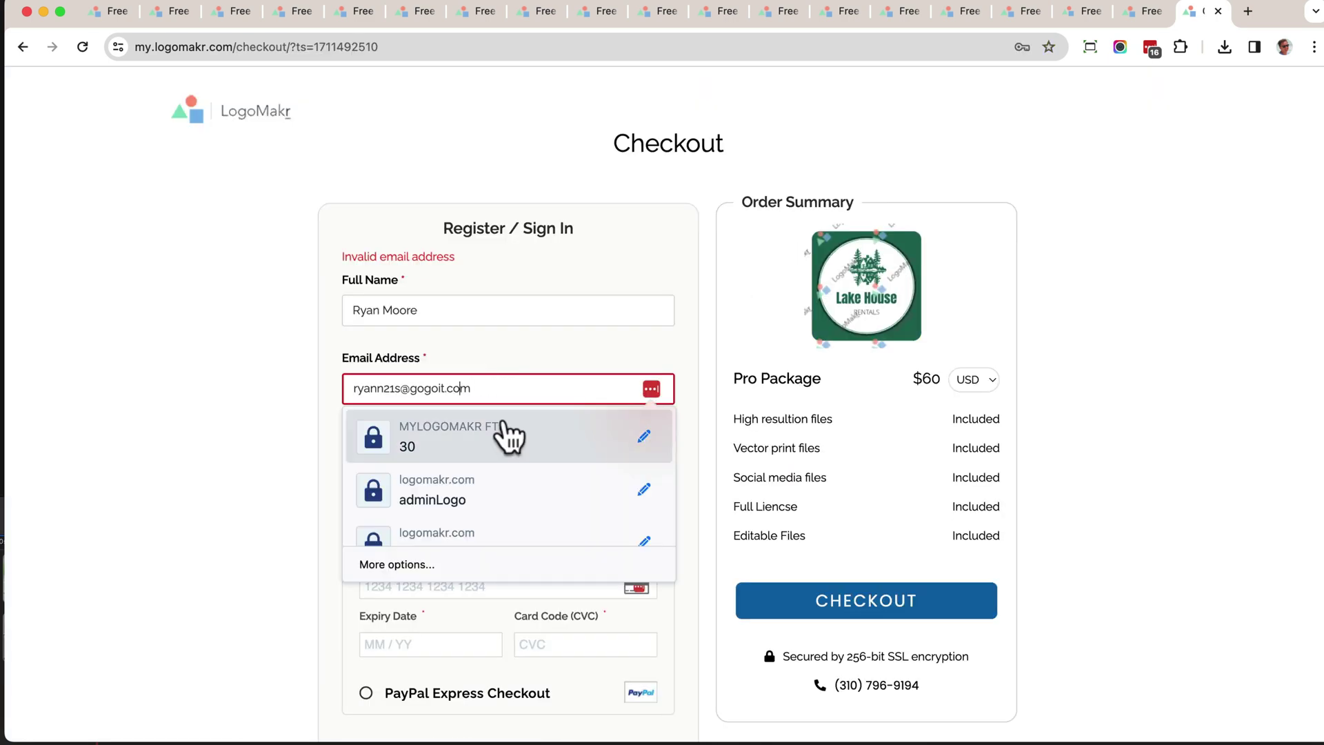
{"action": "left_click", "coordinate": [240, 407]}
{"action": "scroll", "coordinate": [240, 407], "scroll_direction": "down", "scroll_amount": 2}
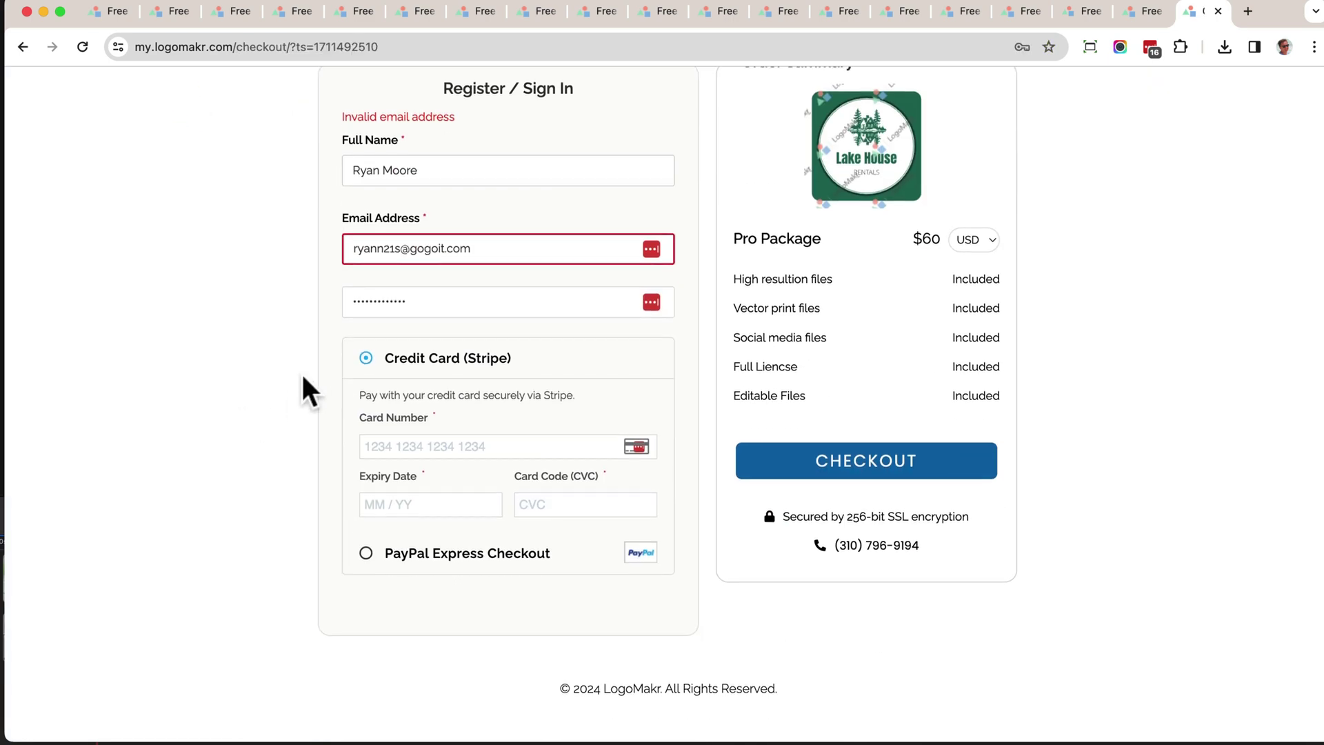
{"action": "left_click", "coordinate": [391, 562]}
{"action": "left_click", "coordinate": [388, 373]}
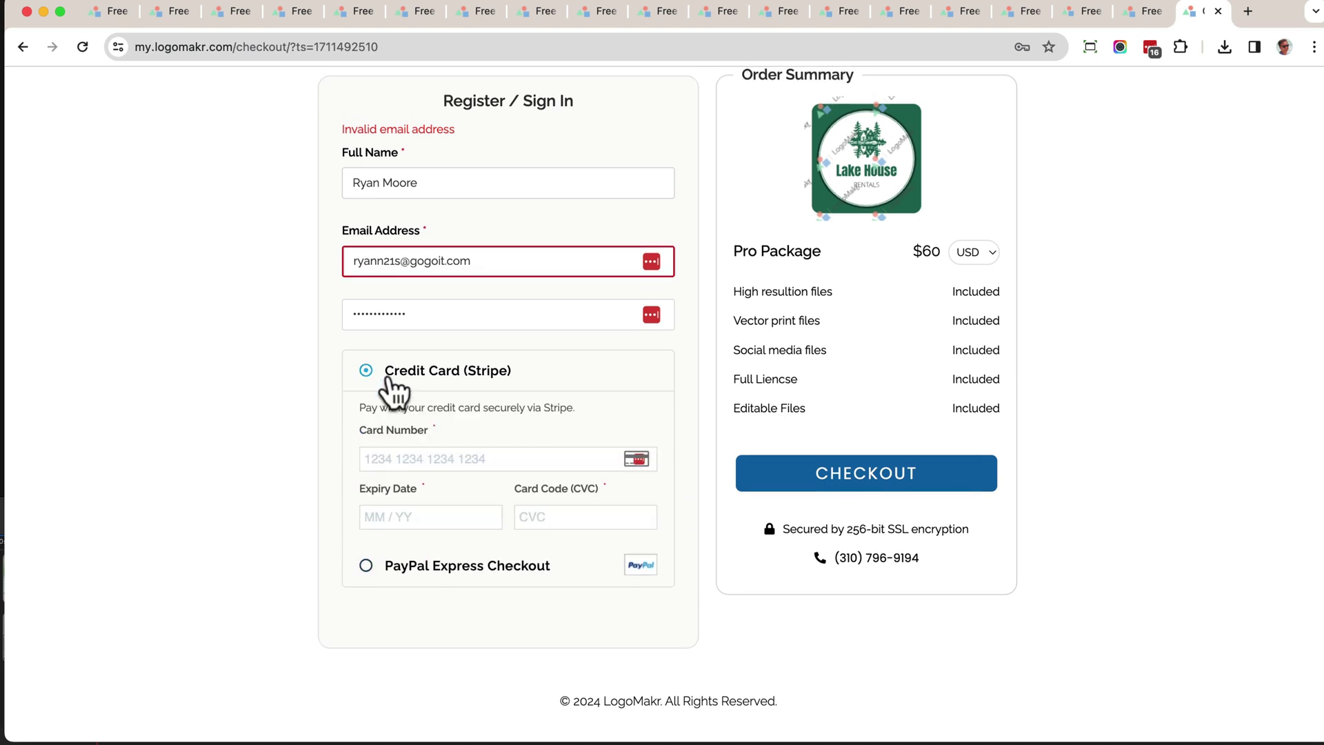
{"action": "left_click", "coordinate": [412, 454]}
{"action": "left_click", "coordinate": [262, 450]}
Zoom in and out on the Lake House Rentals badge and select the cabin clipart to inspect it
{"action": "left_click", "coordinate": [1144, 13]}
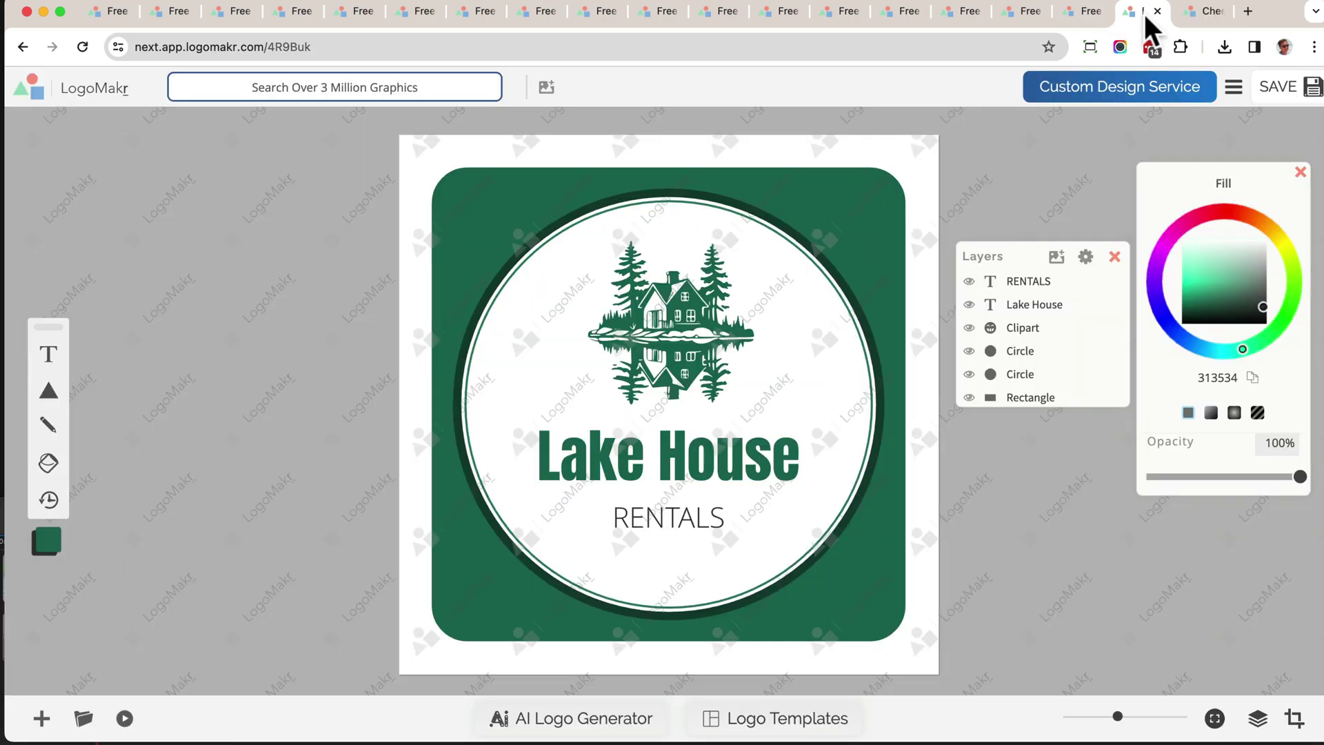
{"action": "scroll", "coordinate": [804, 214], "scroll_direction": "up", "scroll_amount": 5}
{"action": "scroll", "coordinate": [806, 216], "scroll_direction": "down", "scroll_amount": 2}
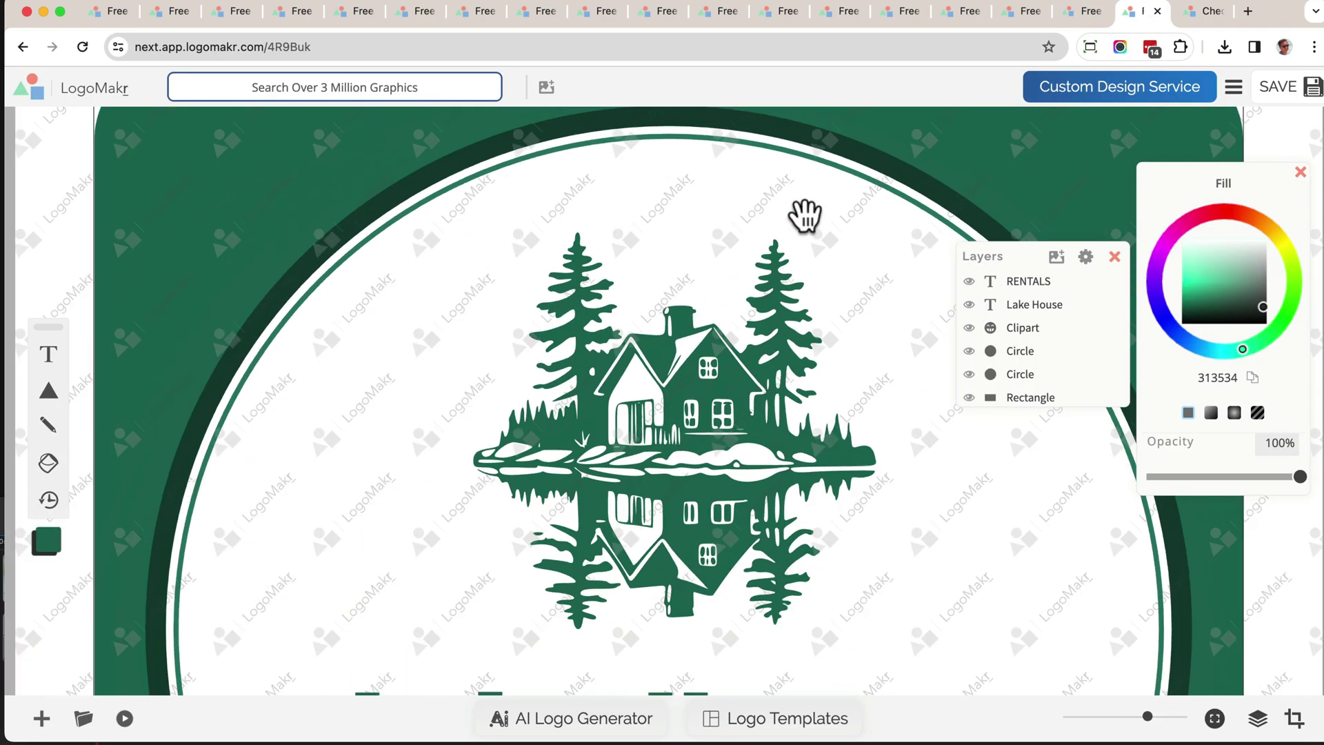
{"action": "scroll", "coordinate": [804, 216], "scroll_direction": "up", "scroll_amount": 4}
{"action": "scroll", "coordinate": [805, 216], "scroll_direction": "down", "scroll_amount": 5}
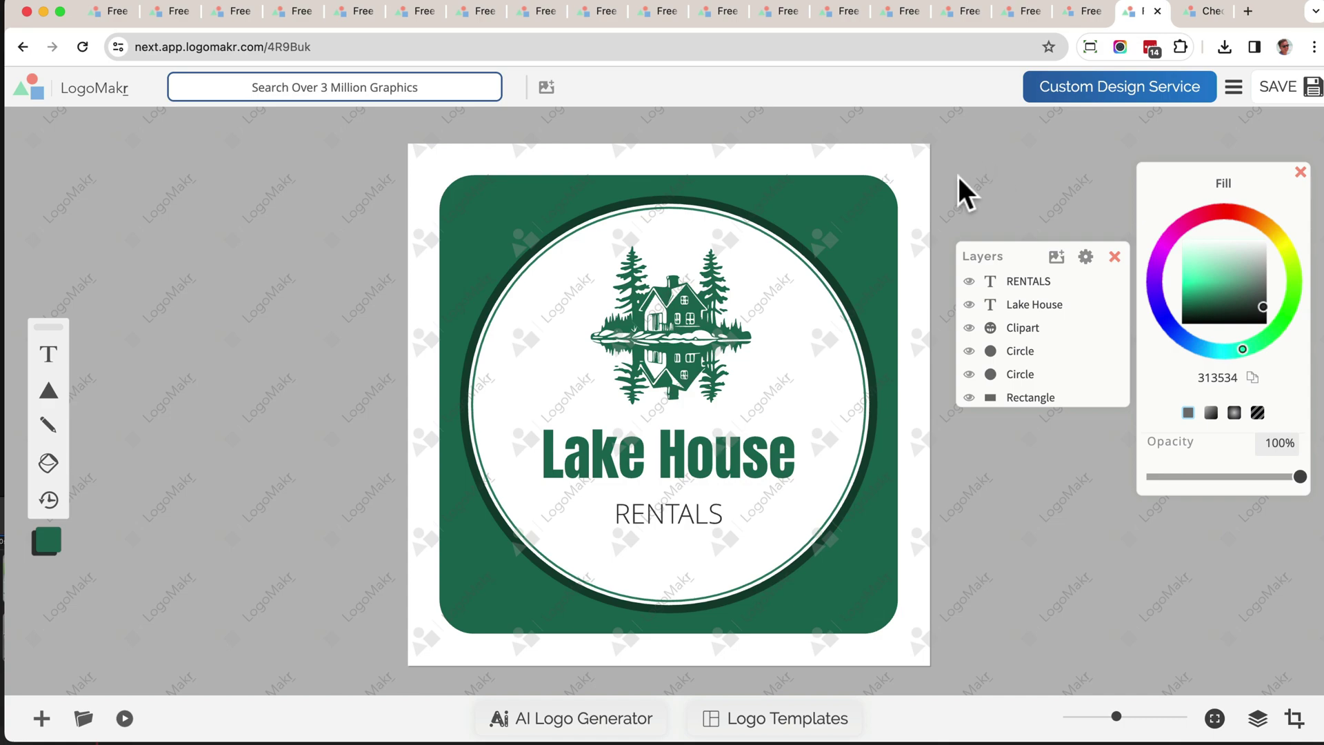
{"action": "left_click", "coordinate": [621, 296]}
{"action": "scroll", "coordinate": [621, 296], "scroll_direction": "up", "scroll_amount": 5}
{"action": "scroll", "coordinate": [621, 297], "scroll_direction": "down", "scroll_amount": 5}
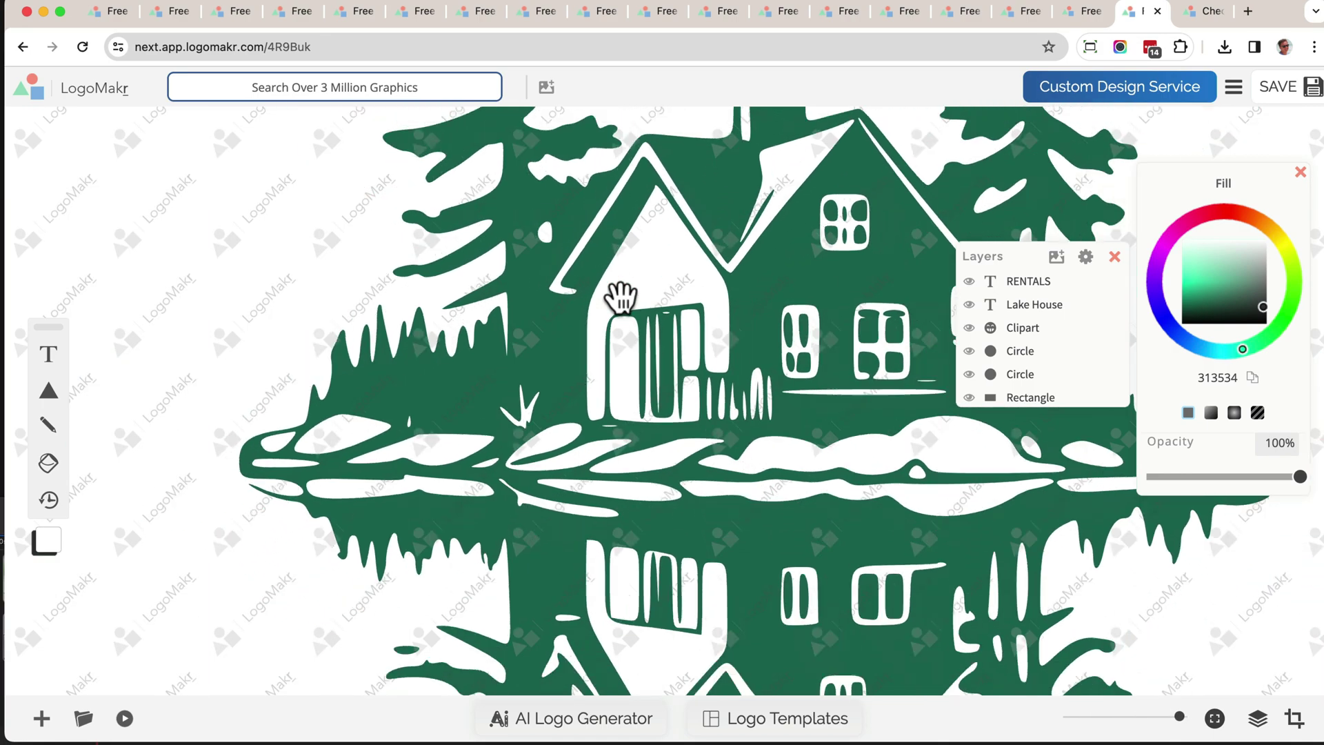
{"action": "scroll", "coordinate": [621, 296], "scroll_direction": "up", "scroll_amount": 5}
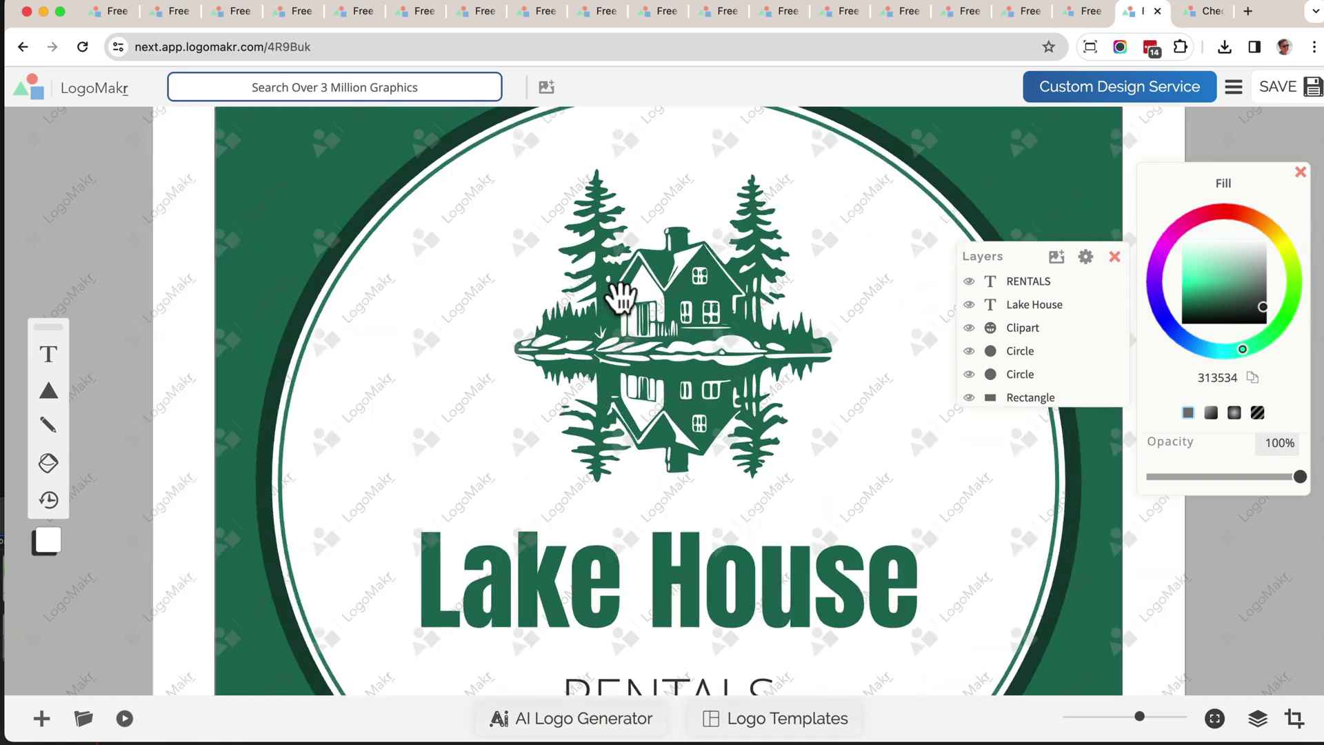
{"action": "scroll", "coordinate": [621, 296], "scroll_direction": "down", "scroll_amount": 5}
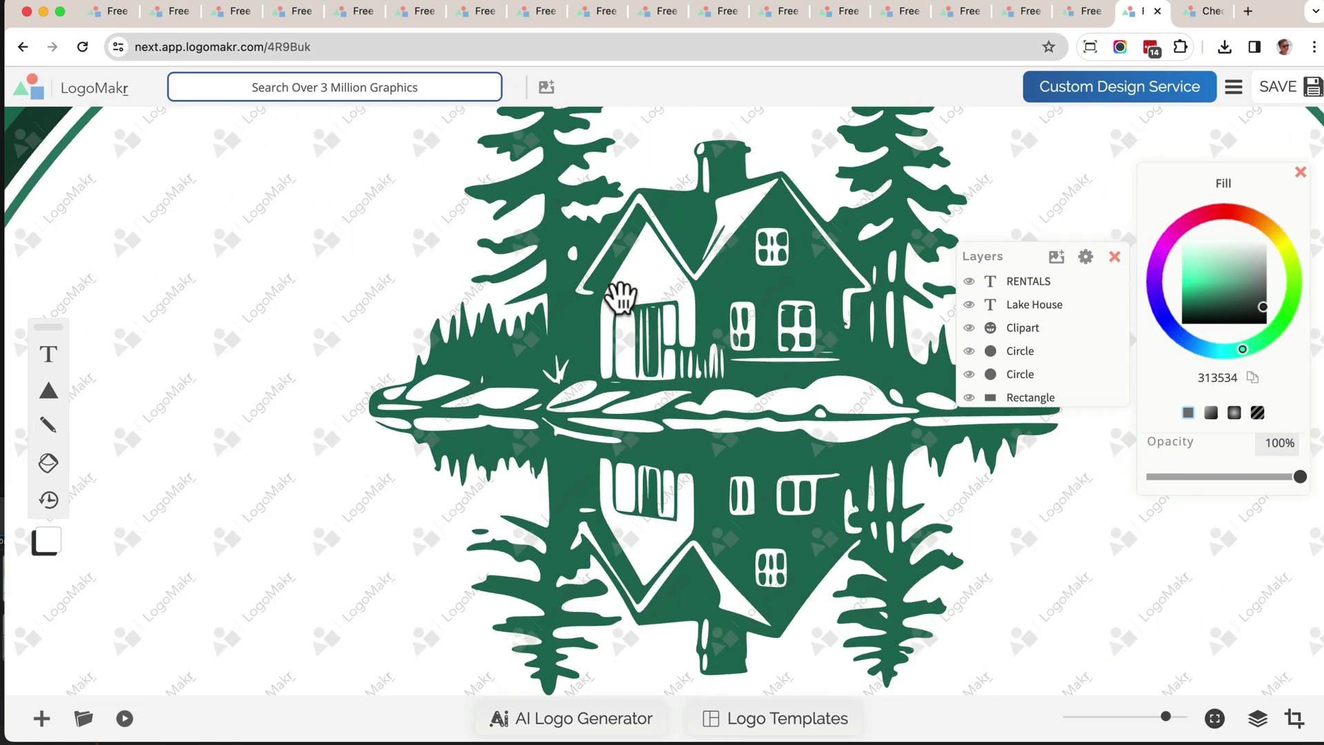
{"action": "scroll", "coordinate": [620, 297], "scroll_direction": "up", "scroll_amount": 1}
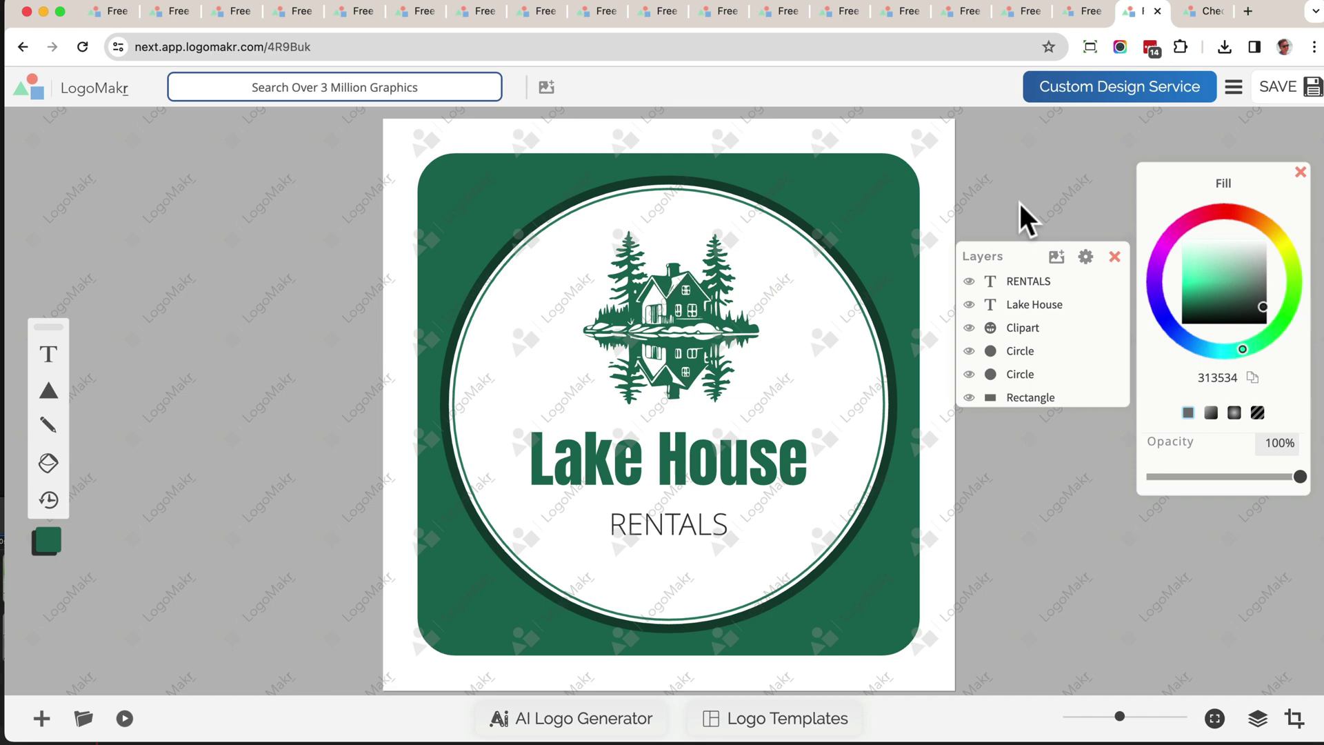
Browse The Train, running shoes, Panda 21, Growth Tree, Max Reality, El Sombrero and Doggie Walks designs
{"action": "left_click", "coordinate": [588, 11]}
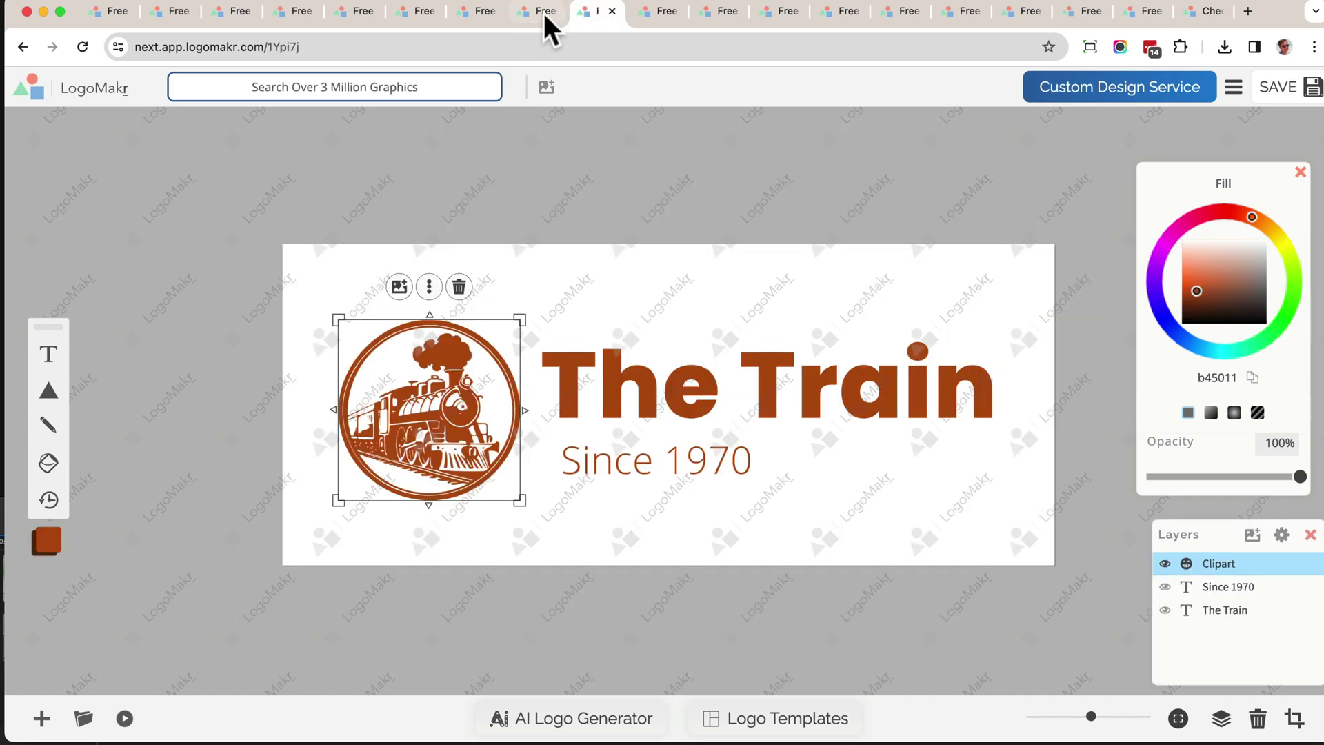
{"action": "left_click", "coordinate": [542, 12]}
{"action": "left_click", "coordinate": [464, 18]}
{"action": "left_click", "coordinate": [407, 9]}
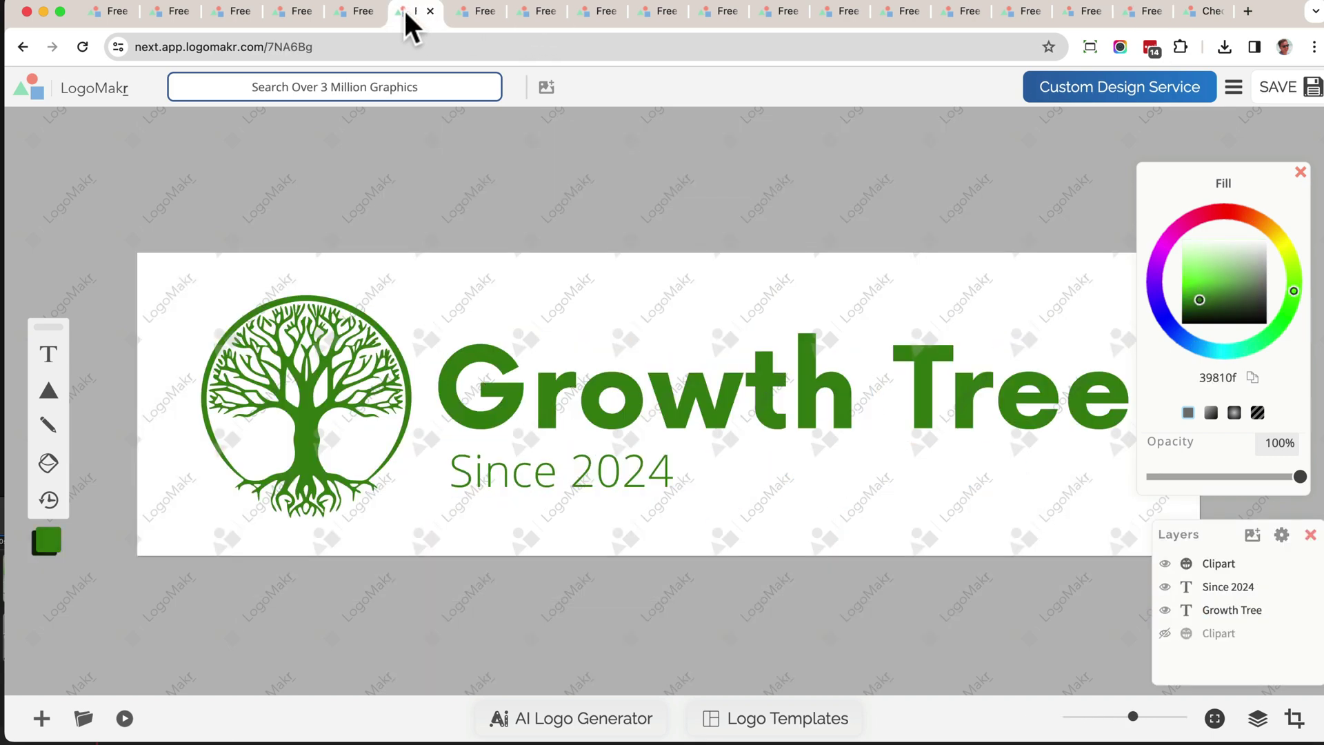
{"action": "left_click", "coordinate": [345, 17]}
{"action": "left_click", "coordinate": [289, 15]}
{"action": "left_click", "coordinate": [229, 15]}
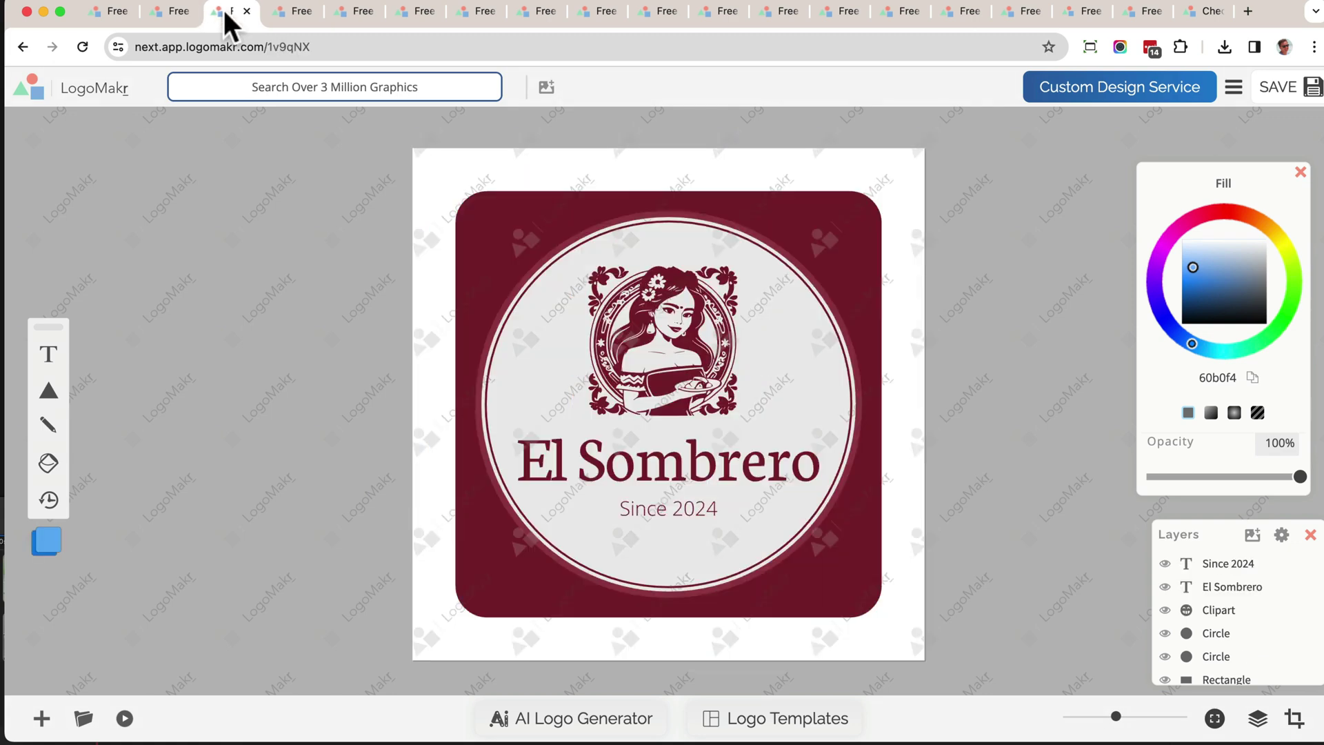
{"action": "left_click", "coordinate": [168, 15]}
{"action": "left_click", "coordinate": [109, 16]}
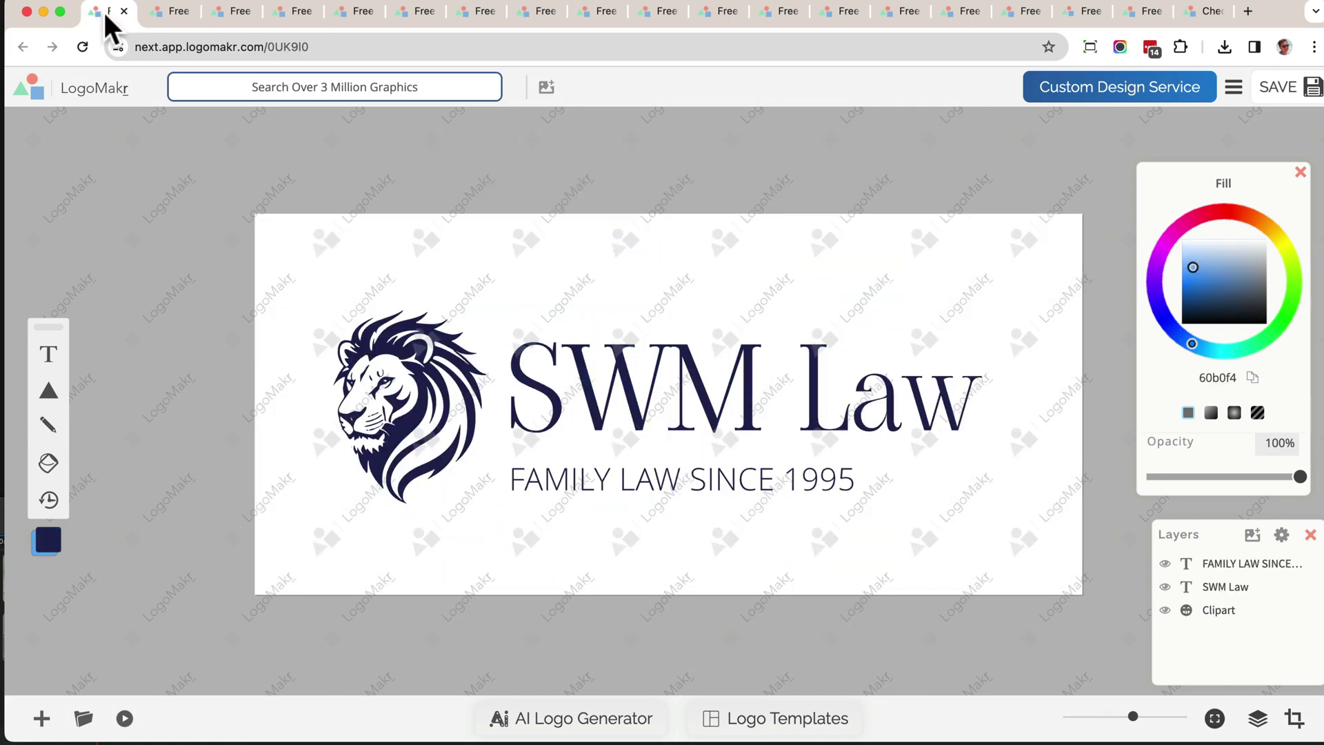